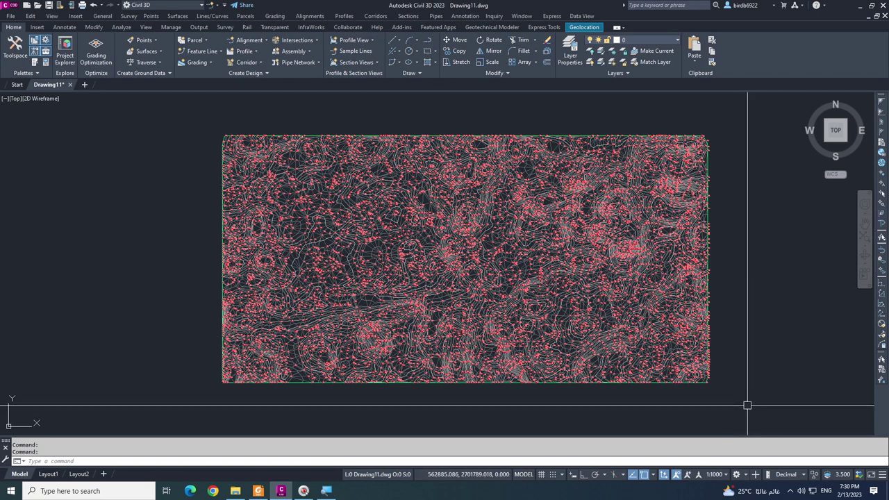
# Inspect COGO point 3131 and the TIN surface by selecting each in turn, and clear the selection
pyautogui.moveTo(722, 382)
pyautogui.mouseDown(button='middle')
pyautogui.moveTo(645, 371)
pyautogui.moveTo(682, 388)
pyautogui.mouseUp(button='middle')
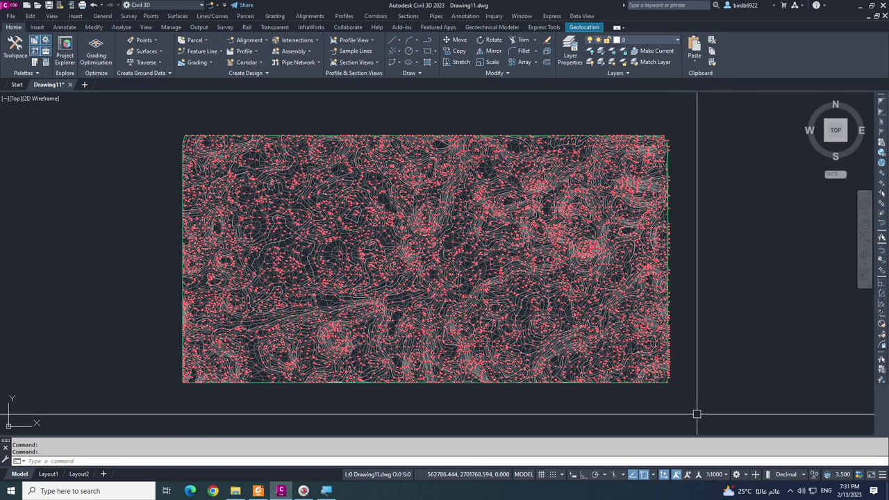
pyautogui.scroll(12, 380, 242)
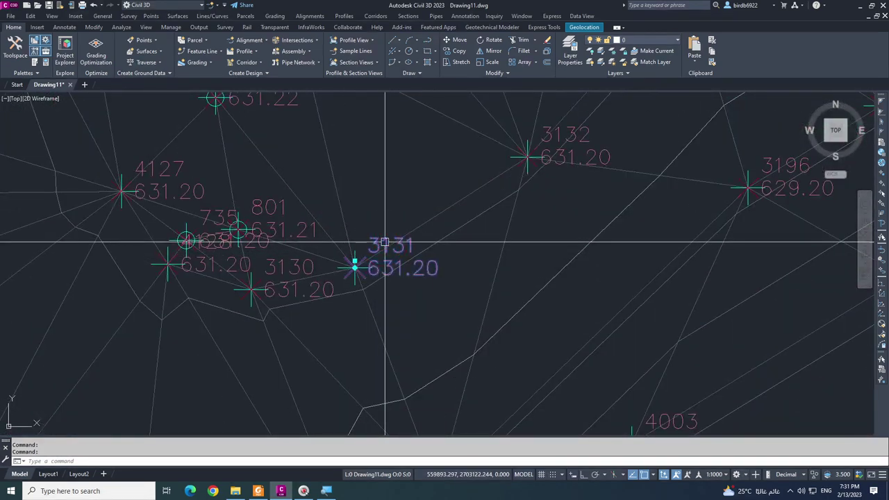
pyautogui.click(386, 243)
pyautogui.scroll(-5, 386, 243)
pyautogui.scroll(5, 357, 303)
pyautogui.scroll(-4, 376, 221)
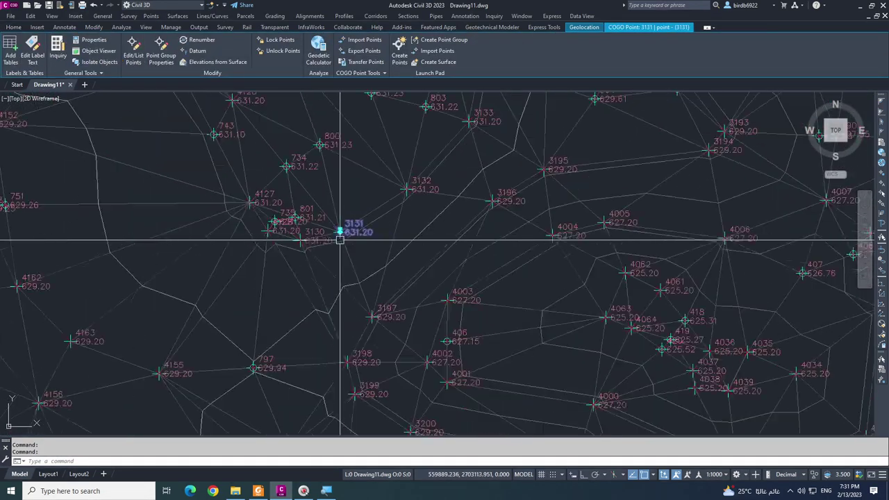
pyautogui.press('Escape')
pyautogui.click(386, 238)
pyautogui.scroll(-10, 384, 242)
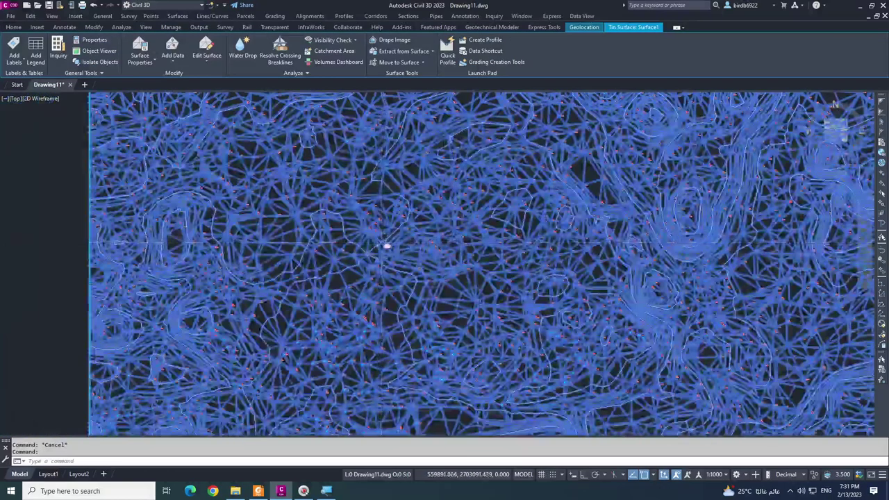
pyautogui.press('Escape')
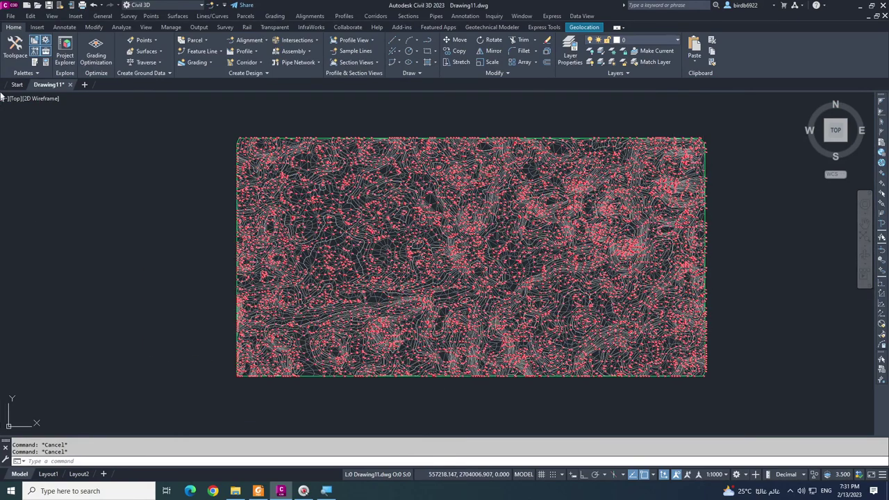
# Open the Toolspace and list the drawing's points in the Prospector
pyautogui.click(15, 48)
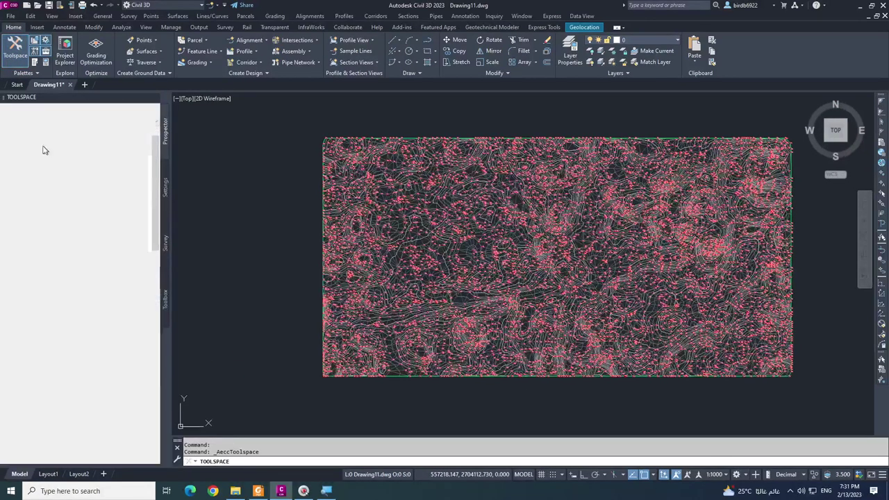
pyautogui.click(40, 142)
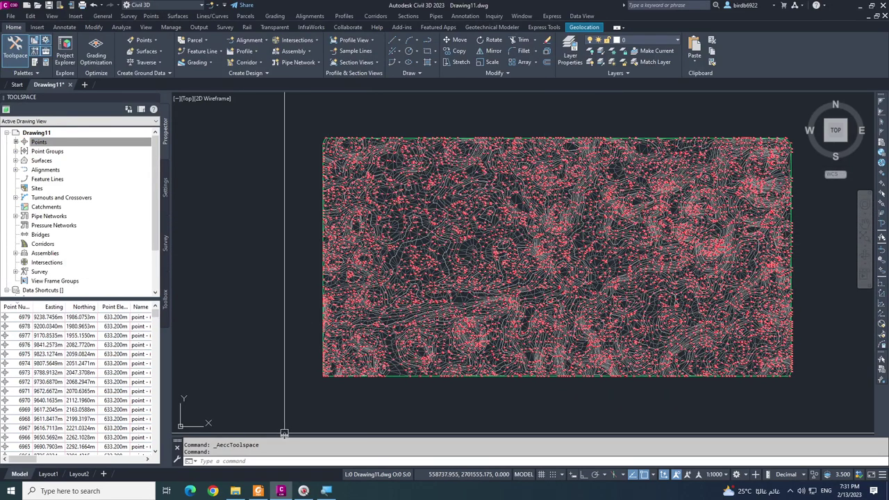
# Switch to File Explorer, open the EGL spreadsheet from the CLOVERLEAFS folder in Excel, and set the sheet to run left to right
pyautogui.click(240, 491)
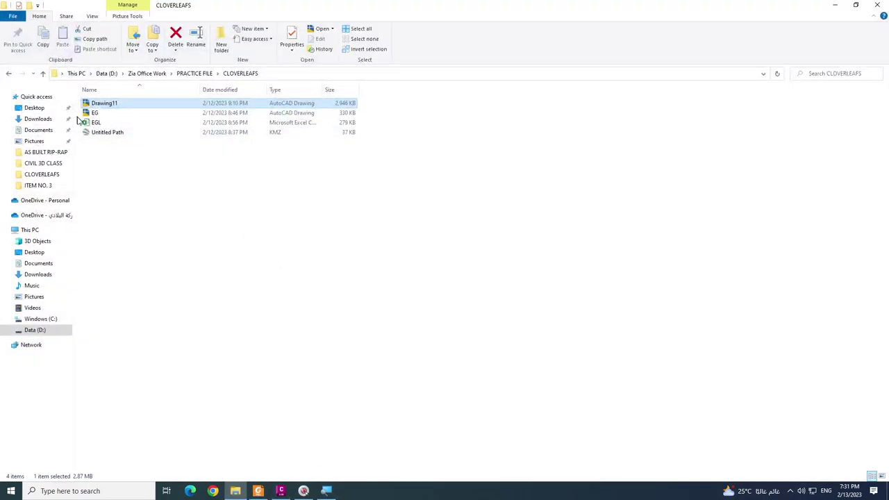
pyautogui.click(96, 122)
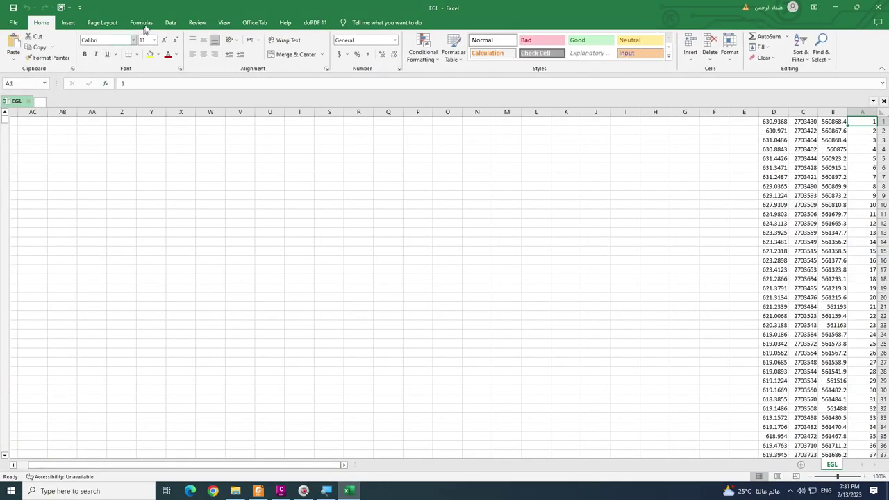
pyautogui.click(103, 22)
pyautogui.click(318, 56)
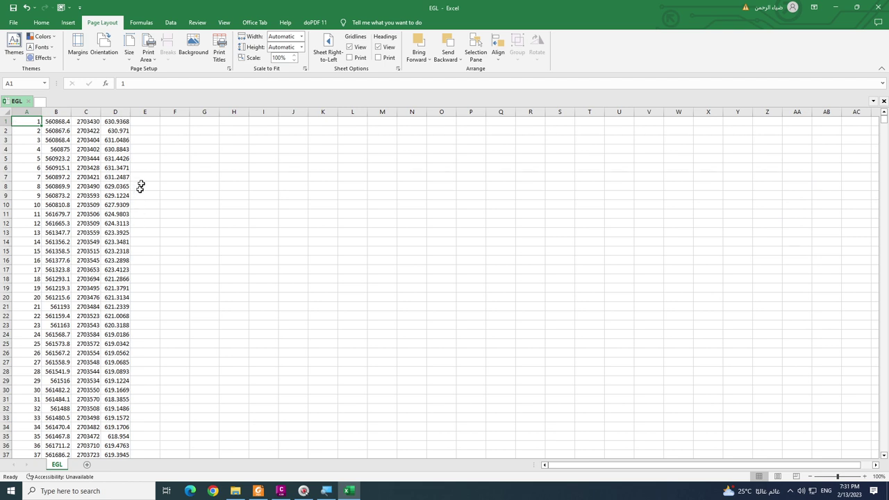
# Enter the description NGL in cell E1, fill it down column E for all points, and check the filled rows
pyautogui.click(146, 121)
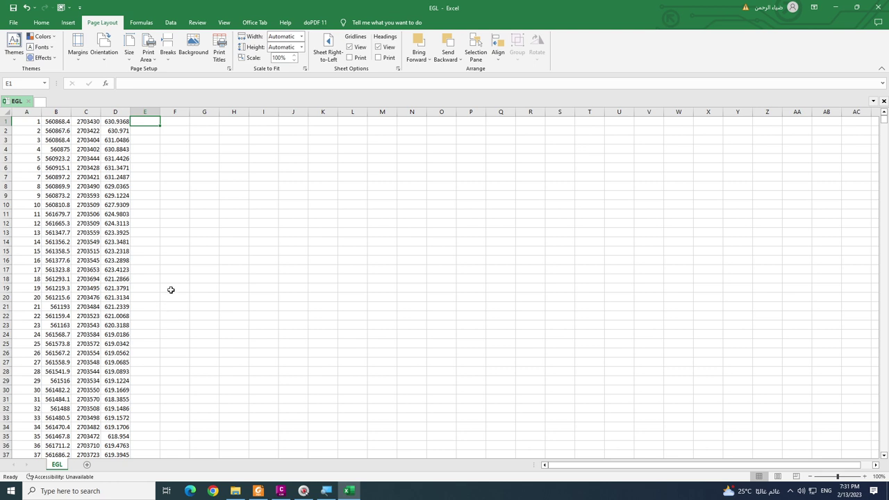
pyautogui.write('NGL')
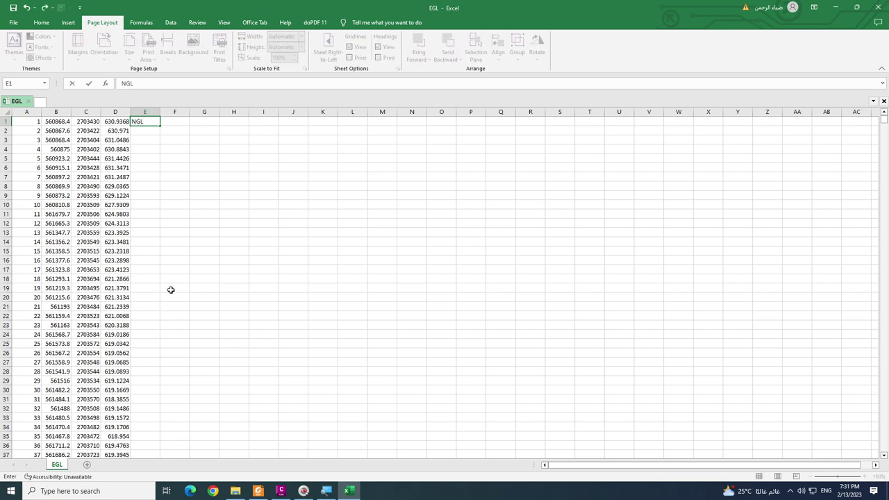
pyautogui.press('Return')
pyautogui.click(149, 123)
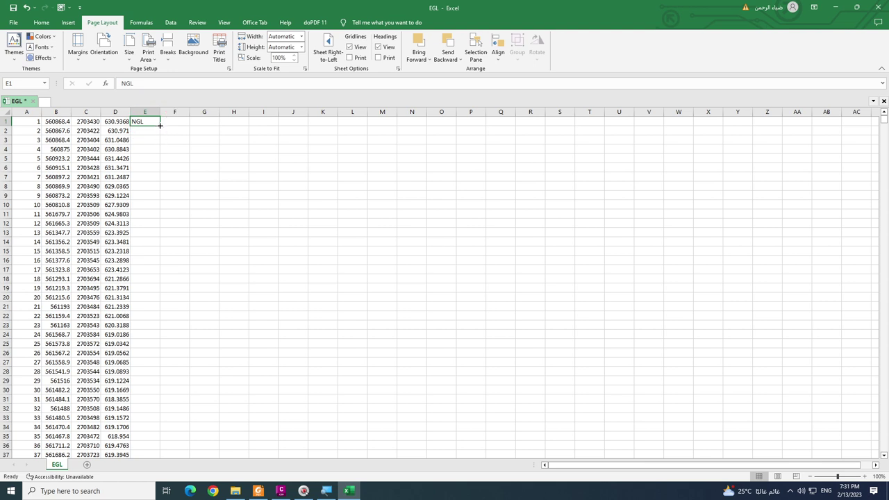
pyautogui.doubleClick(159, 125)
pyautogui.click(236, 317)
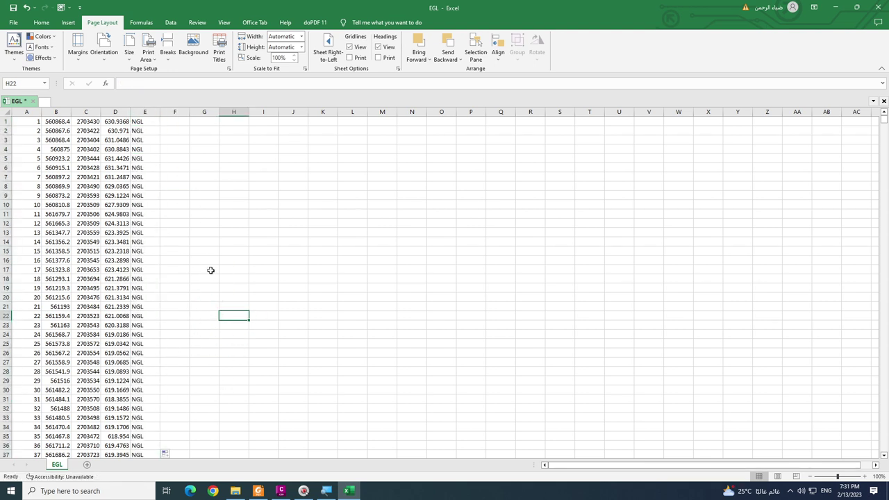
pyautogui.scroll(-12, 211, 271)
pyautogui.scroll(12, 207, 281)
pyautogui.click(273, 188)
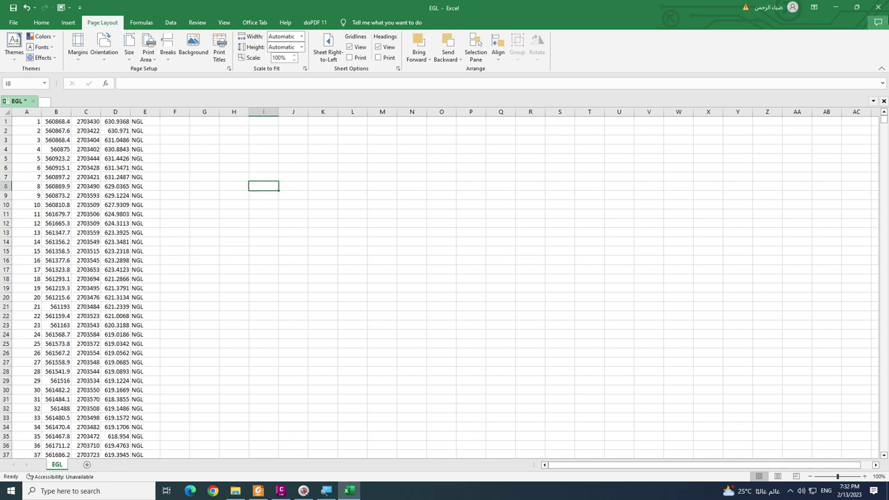
# Close the EGL workbook without saving and return to the Civil 3D drawing
pyautogui.click(879, 8)
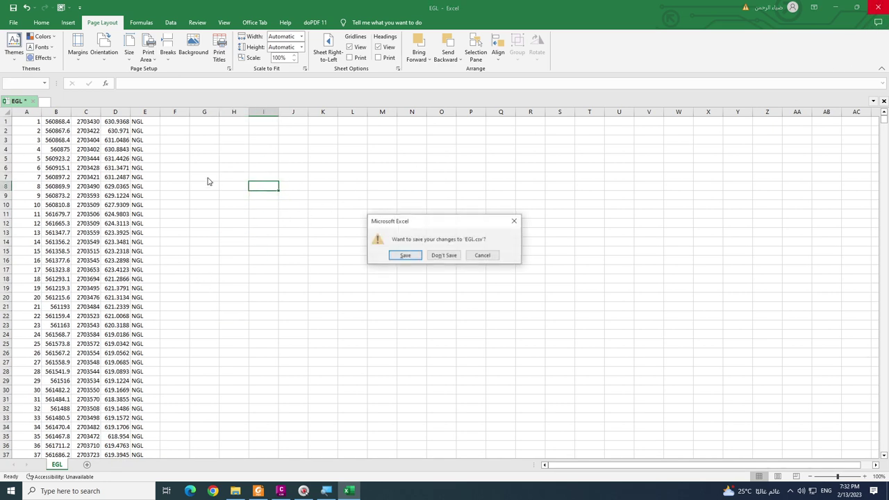
pyautogui.click(445, 255)
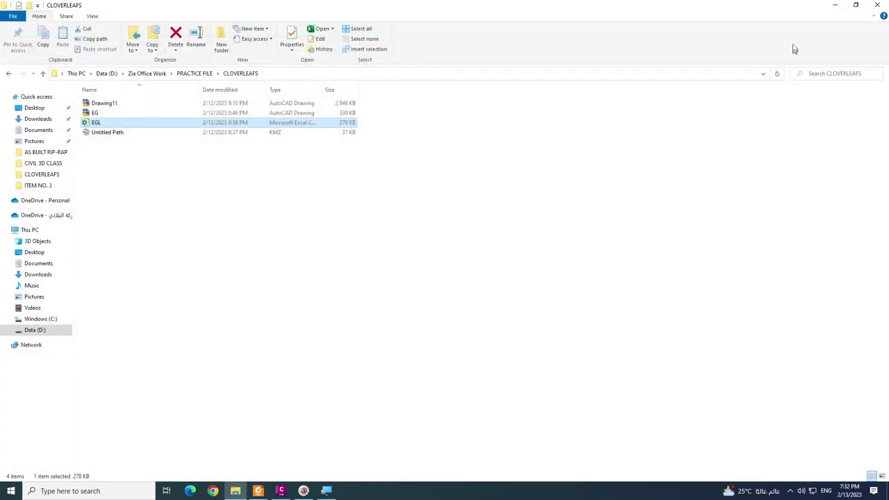
pyautogui.click(836, 6)
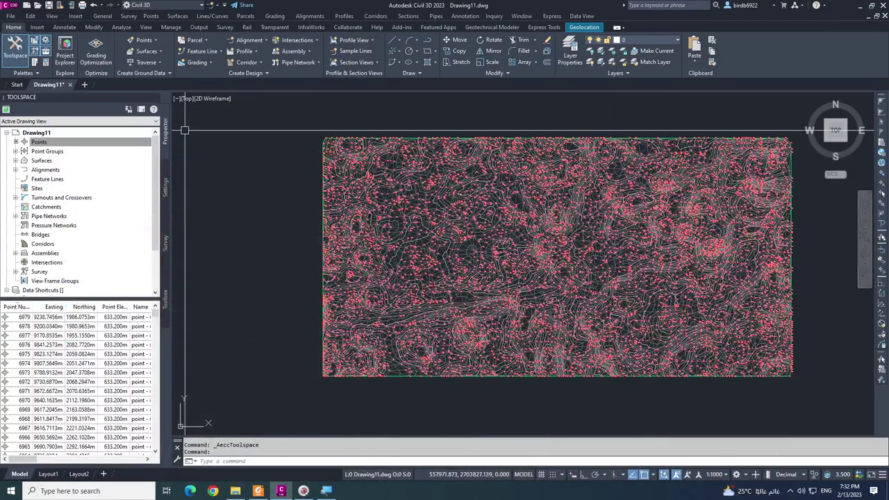
pyautogui.click(87, 84)
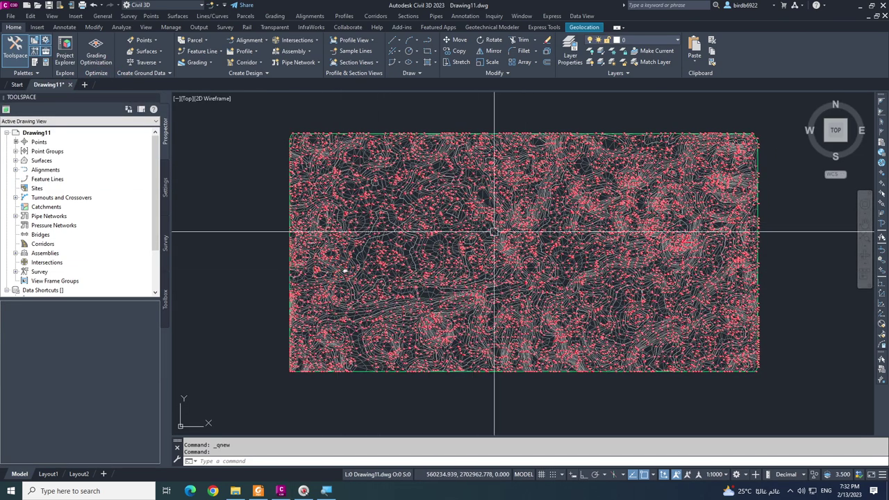
pyautogui.scroll(2, 494, 275)
pyautogui.scroll(-3, 490, 271)
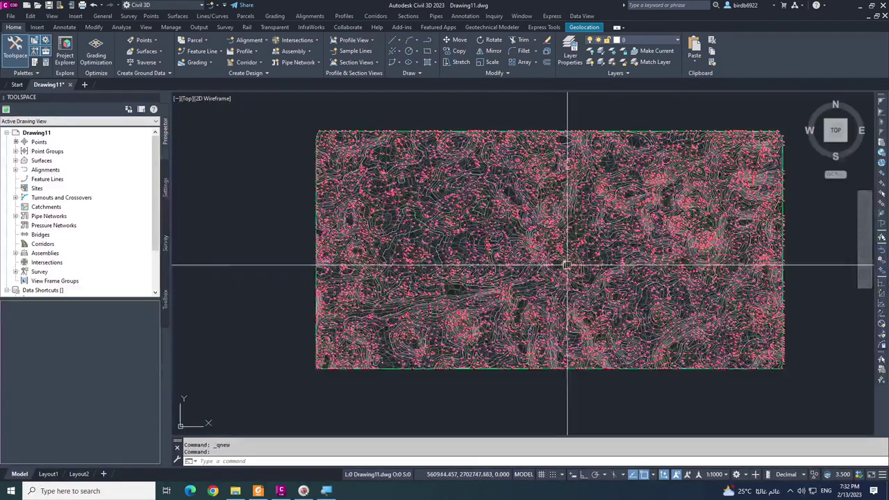
pyautogui.moveTo(578, 260); pyautogui.dragTo(564, 260, button='middle')
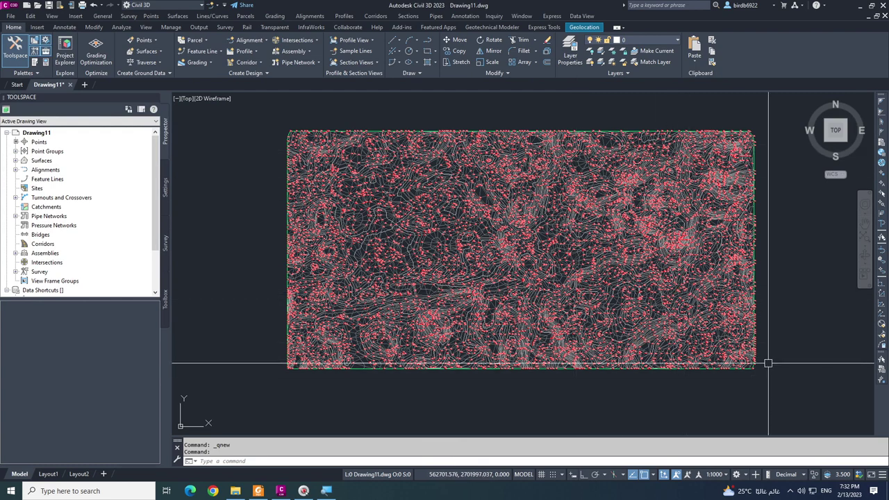
pyautogui.moveTo(769, 367); pyautogui.dragTo(763, 375, button='middle')
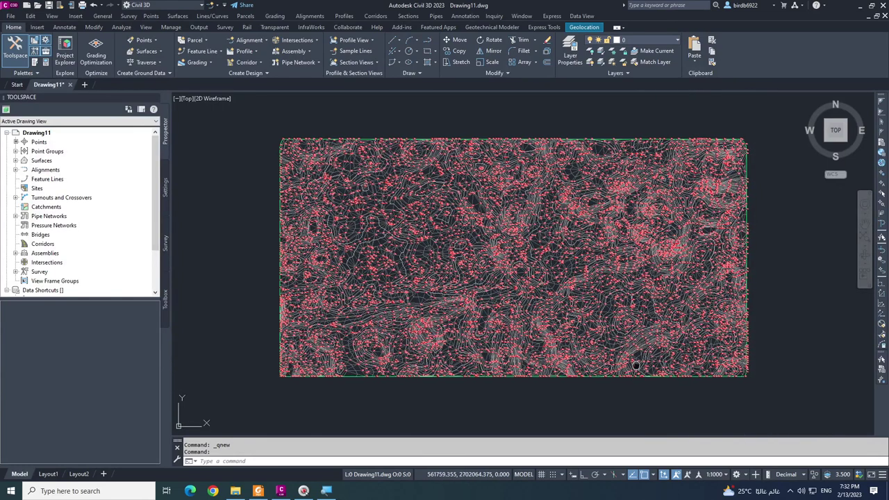
pyautogui.moveTo(647, 348); pyautogui.dragTo(640, 354, button='middle')
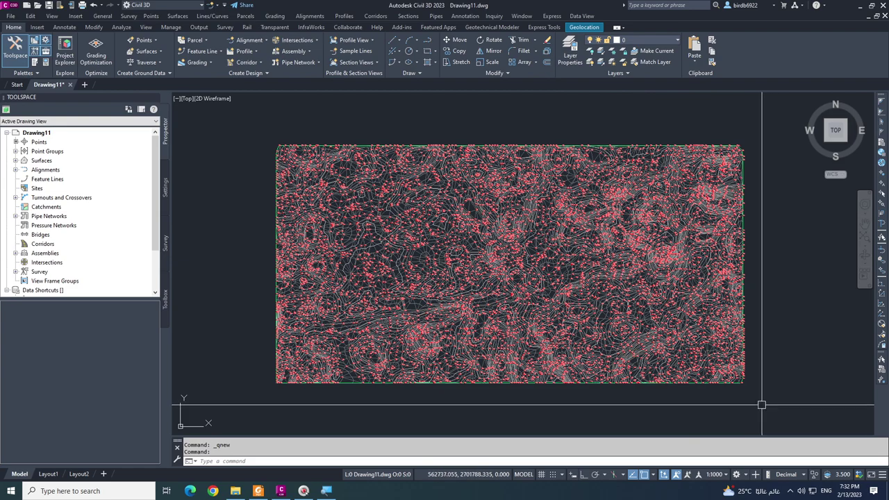
pyautogui.scroll(5, 452, 296)
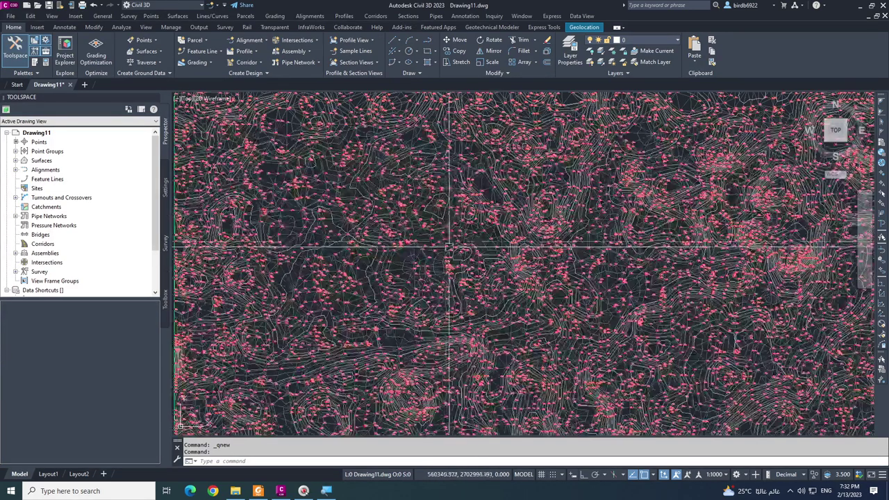
pyautogui.scroll(-5, 480, 247)
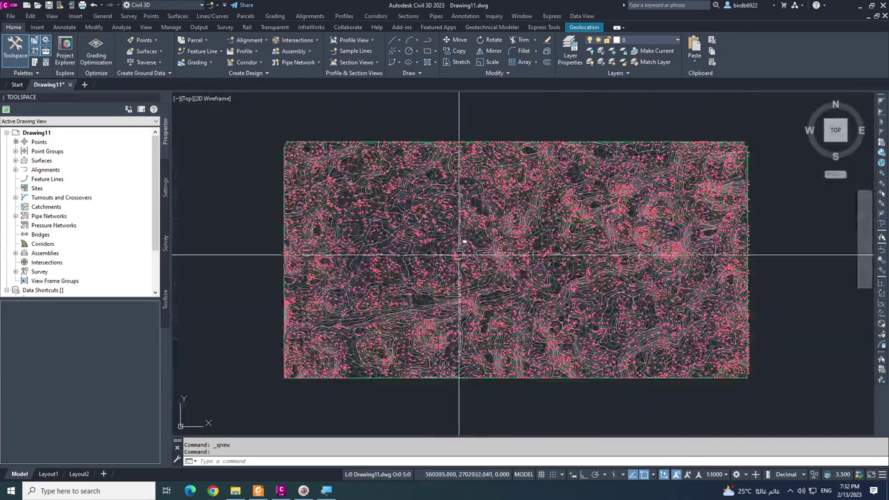
# Turn on the aerial map beneath the surface and examine the road interchange in the imagery
pyautogui.click(581, 28)
pyautogui.click(148, 58)
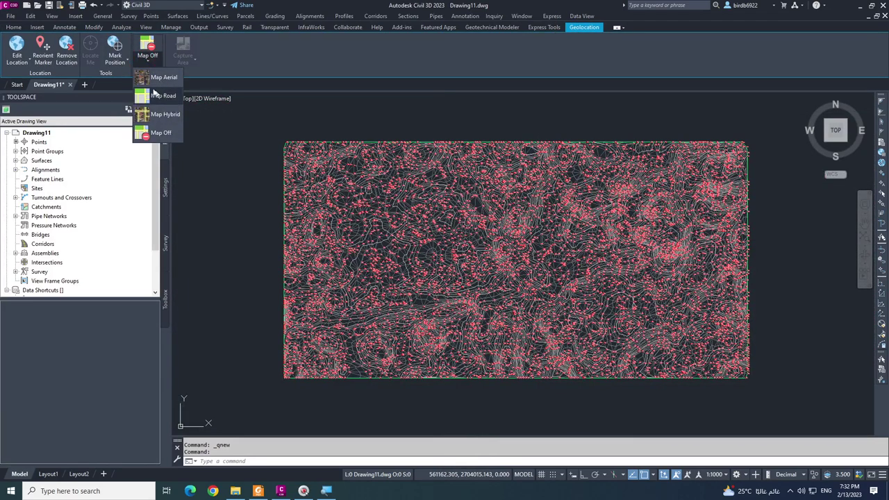
pyautogui.click(141, 78)
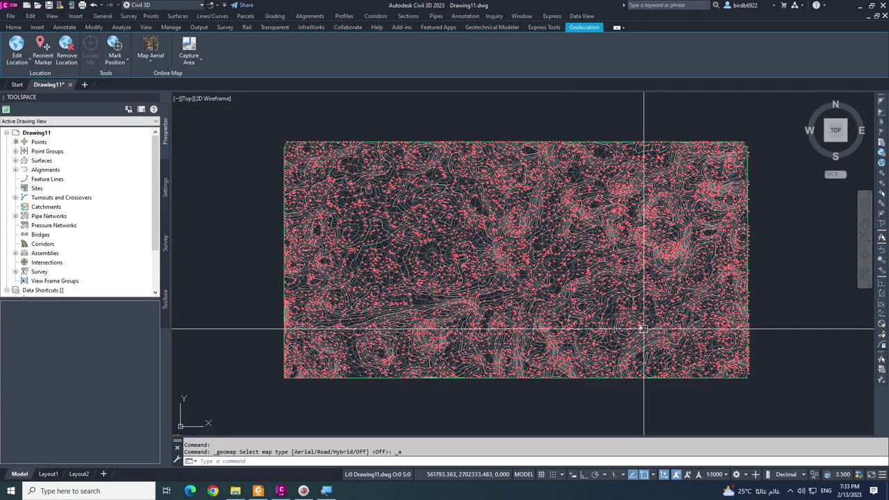
pyautogui.scroll(5, 394, 280)
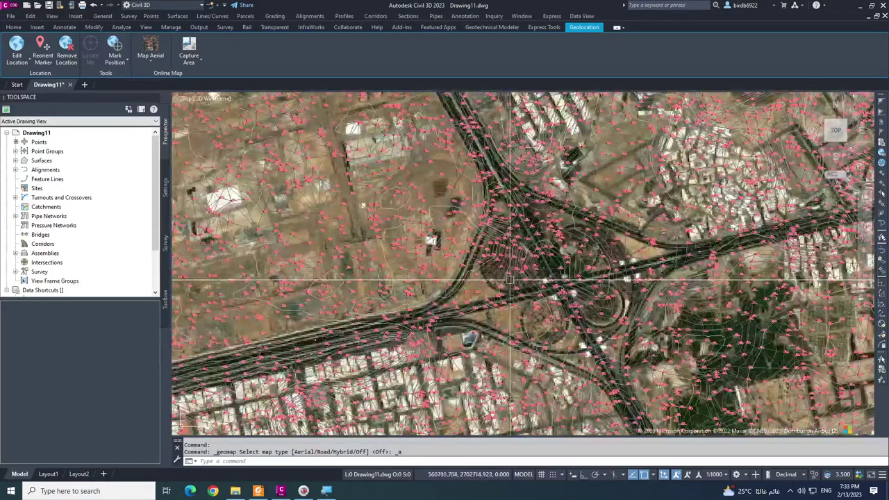
pyautogui.scroll(-5, 394, 278)
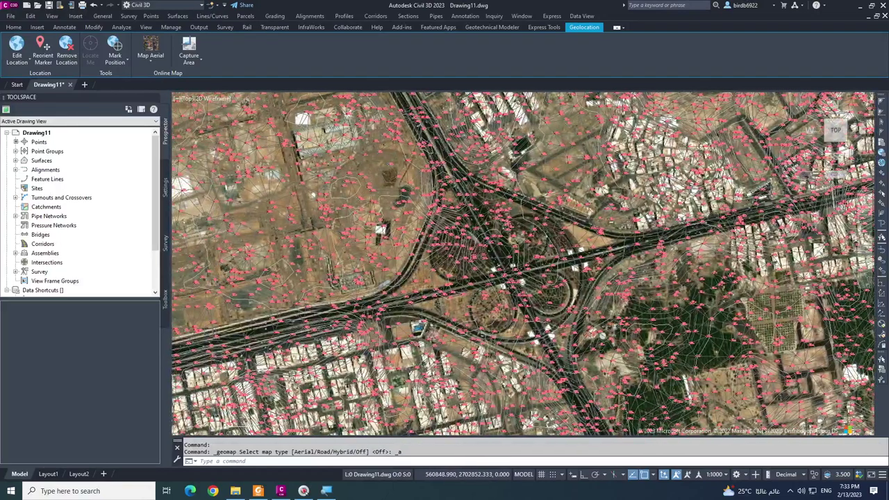
pyautogui.moveTo(439, 217); pyautogui.dragTo(486, 217, button='middle')
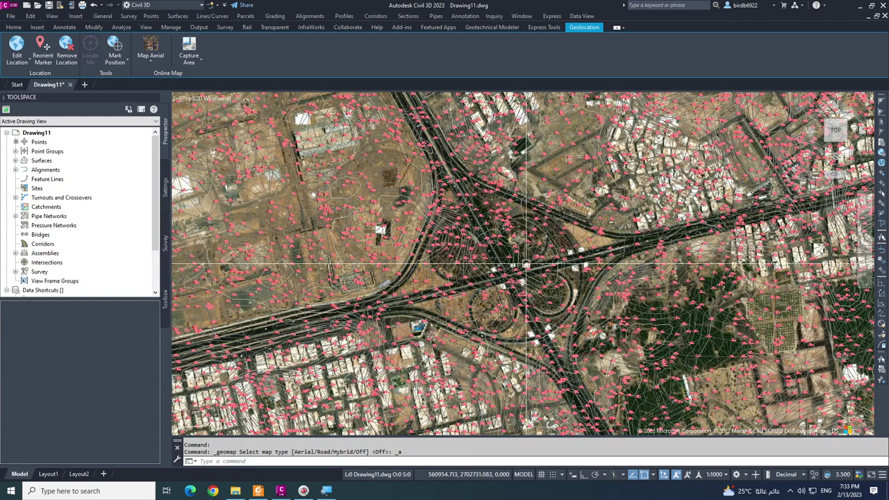
# Switch to Foxit Reader to view the cloverleaf interchange diagrams in the highway design policy PDF, and return to Civil 3D
pyautogui.click(258, 490)
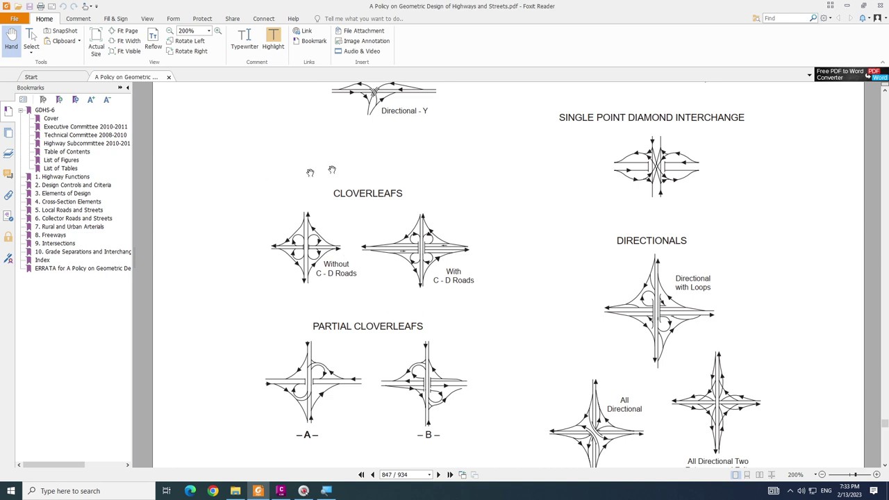
pyautogui.click(848, 8)
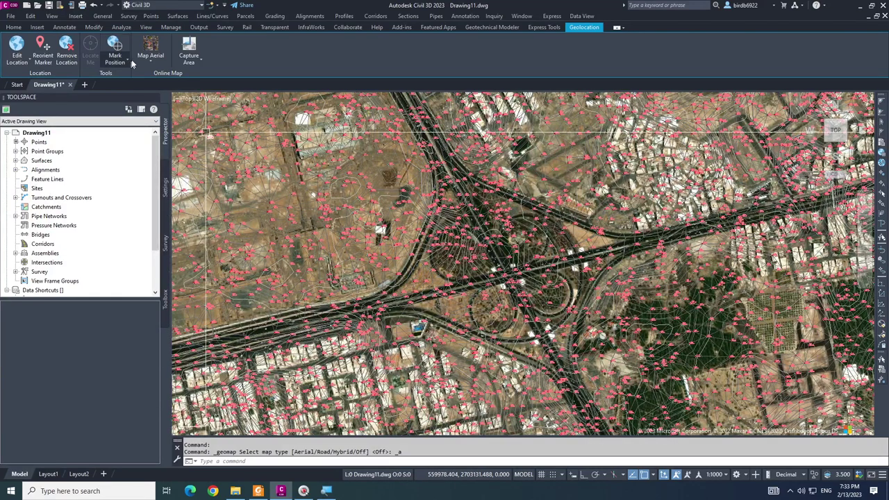
# Turn off the online map behind the surface
pyautogui.scroll(-3, 349, 126)
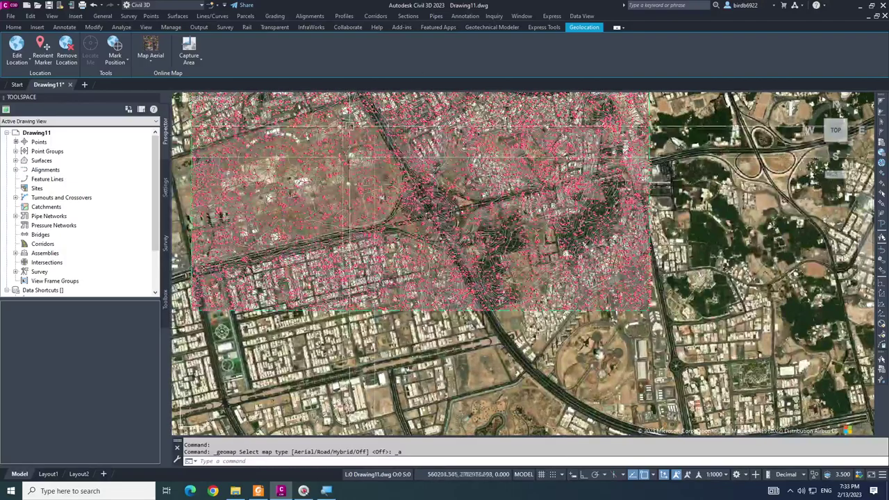
pyautogui.click(150, 61)
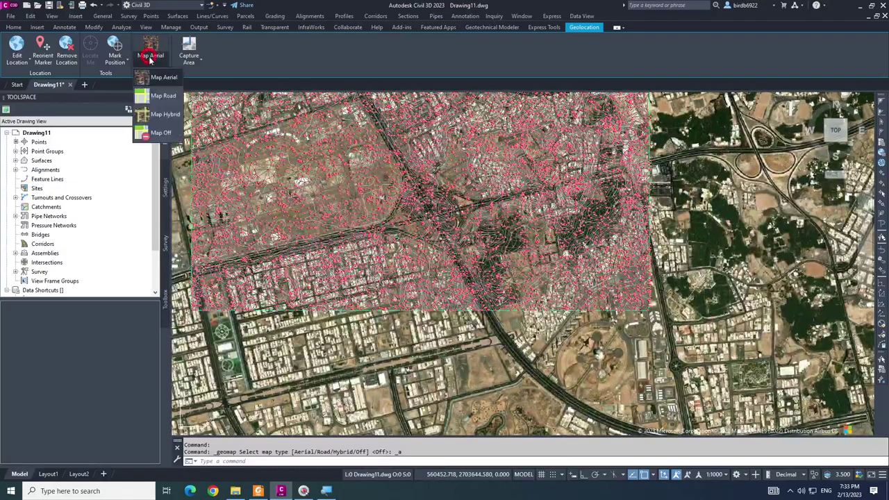
pyautogui.click(154, 132)
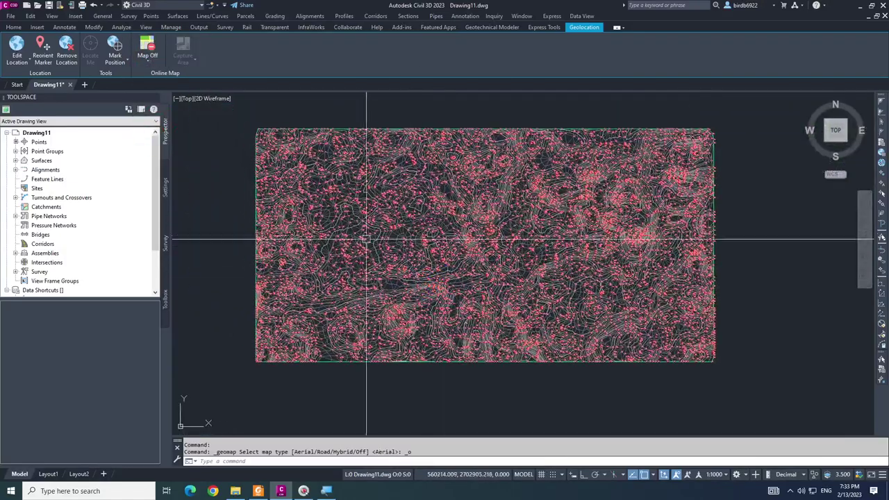
# Hide the points, triangles, major contours and minor contours in the surface's style, keeping only the border displayed
pyautogui.scroll(6, 295, 193)
pyautogui.click(304, 201)
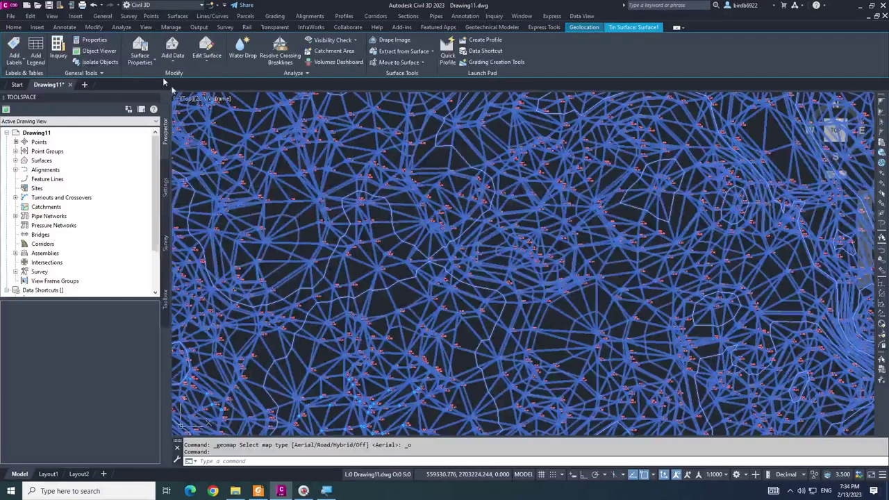
pyautogui.click(140, 59)
pyautogui.click(158, 97)
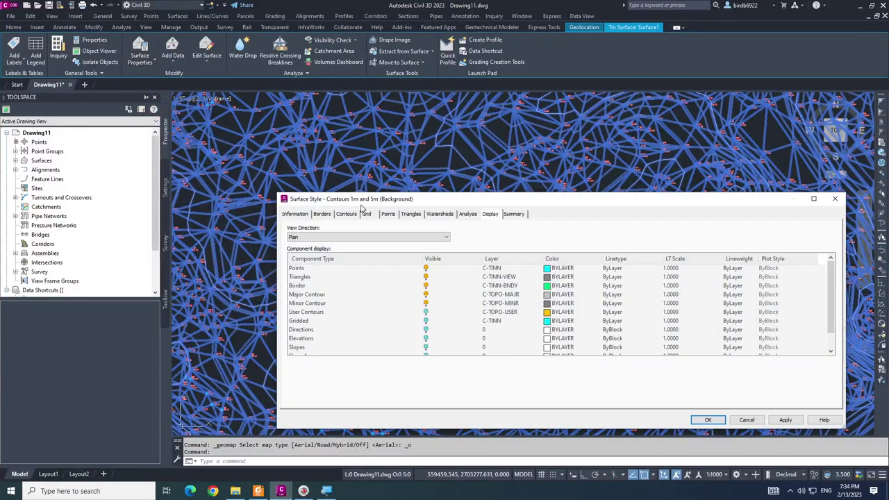
pyautogui.click(426, 268)
pyautogui.click(426, 277)
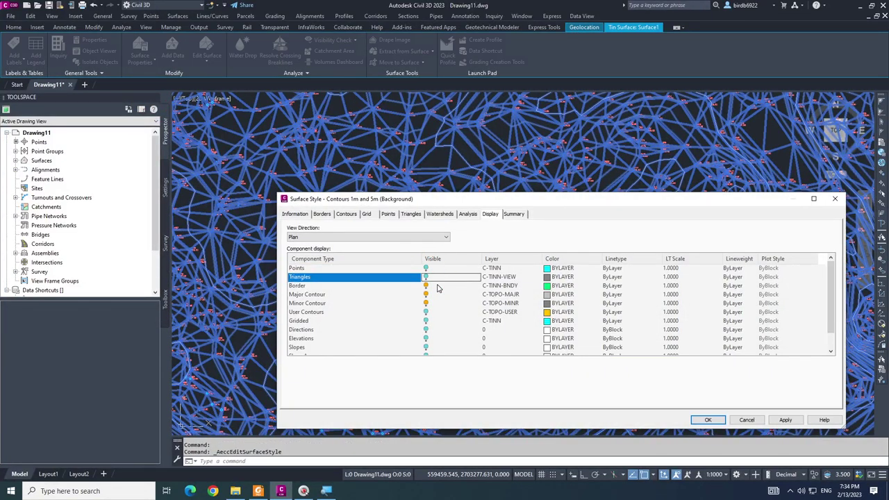
pyautogui.click(426, 294)
pyautogui.click(426, 303)
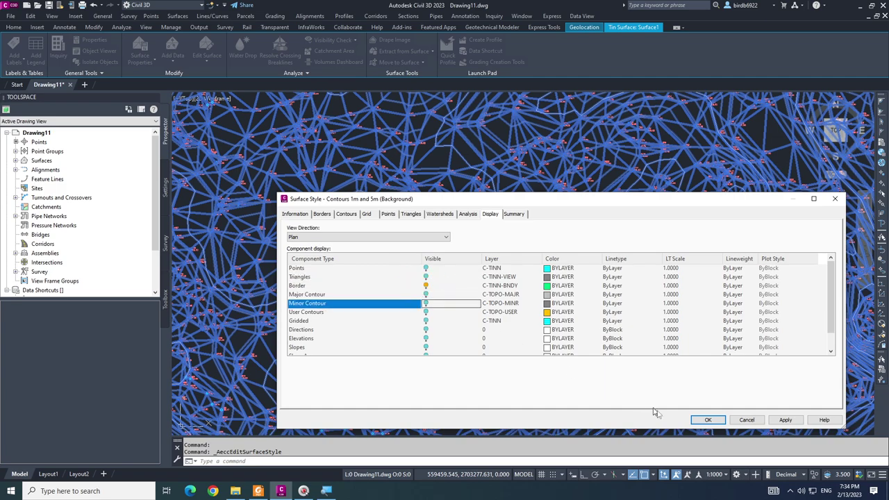
pyautogui.click(706, 420)
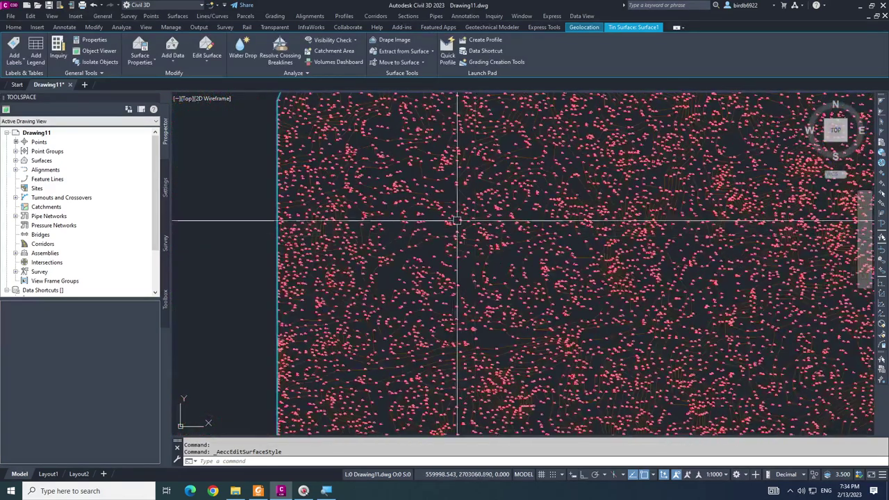
pyautogui.scroll(-3, 453, 201)
pyautogui.press('Escape')
pyautogui.press('Escape')
# Set both the point style and the point label style of the _All Points group to <none>
pyautogui.scroll(6, 508, 191)
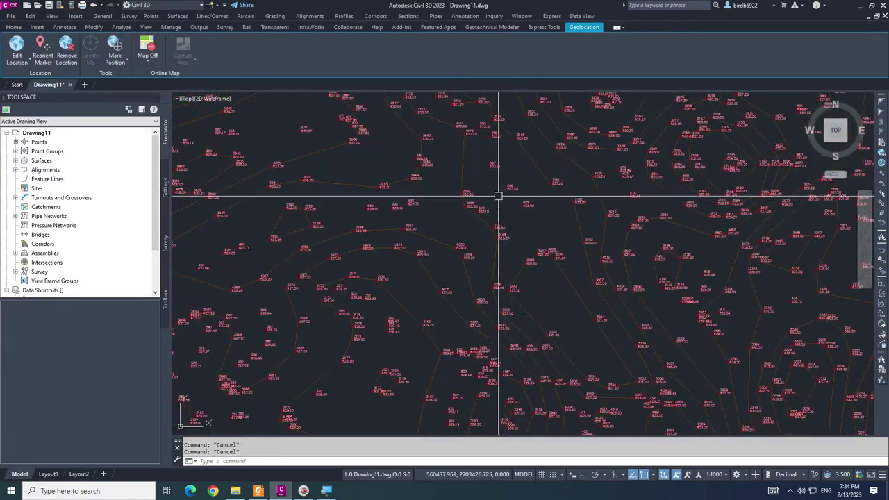
pyautogui.scroll(3, 511, 189)
pyautogui.click(538, 189)
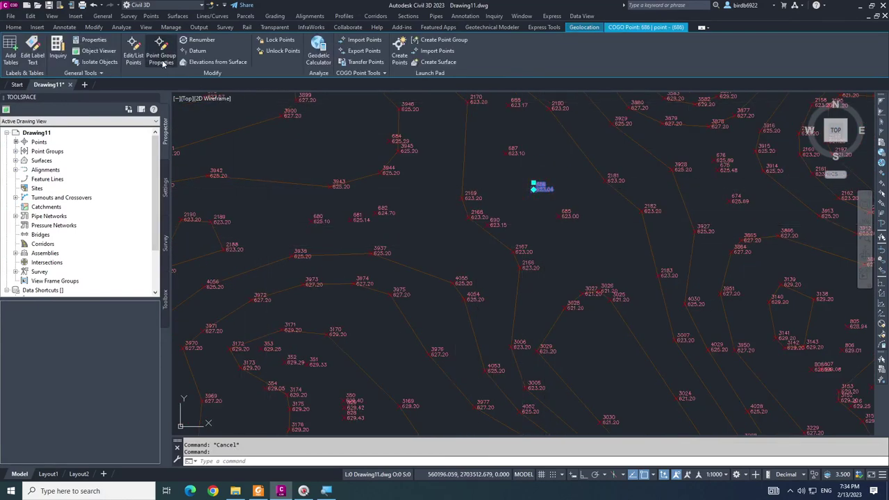
pyautogui.click(160, 55)
pyautogui.click(298, 272)
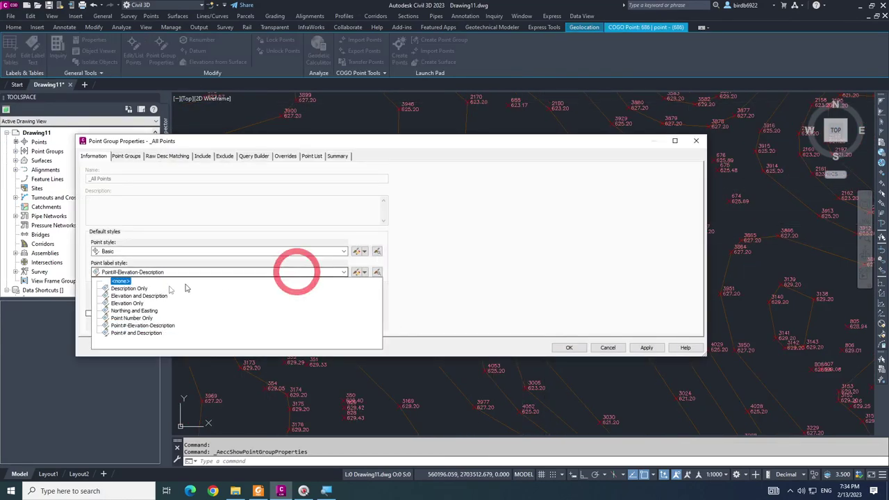
pyautogui.click(124, 289)
pyautogui.click(120, 248)
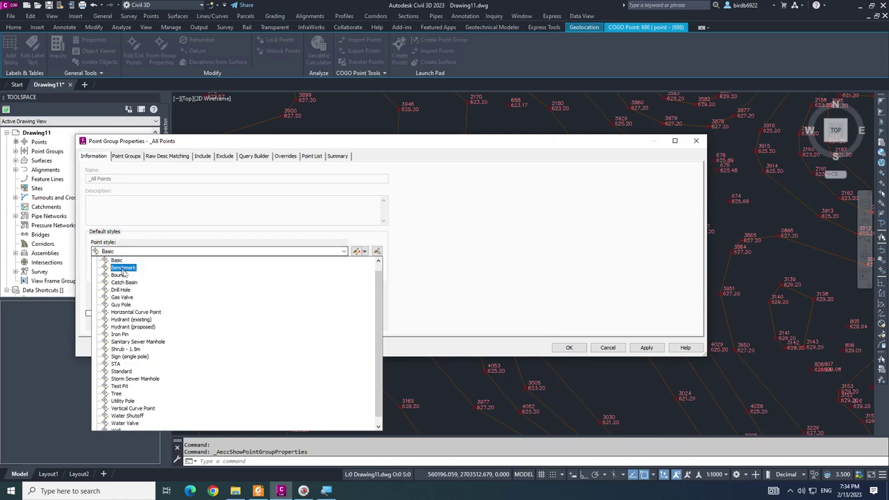
pyautogui.click(120, 261)
pyautogui.click(569, 347)
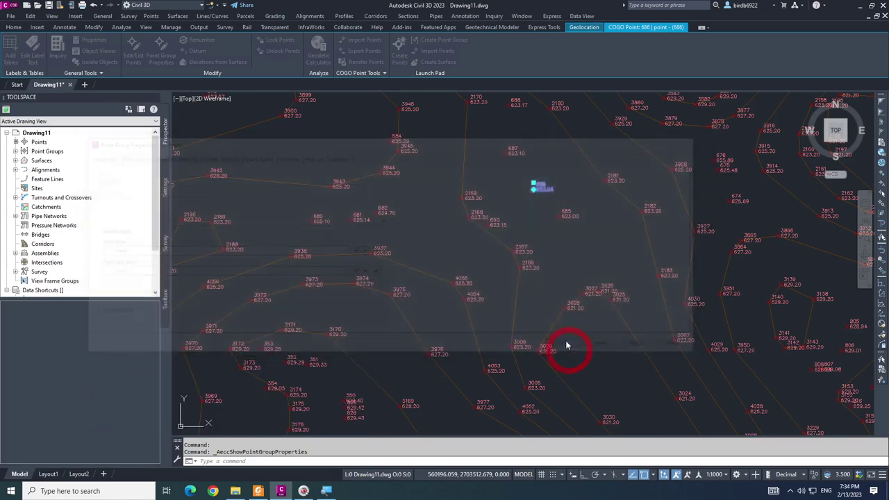
pyautogui.press('Escape')
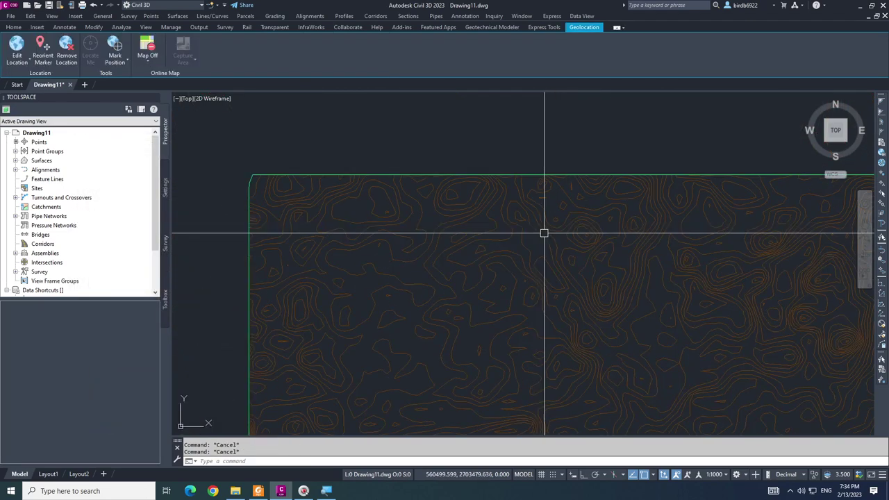
# Freeze the Contour_Line_Minor layer by picking one of the imported contour lines inside the surface border
pyautogui.scroll(-5, 553, 263)
pyautogui.scroll(4, 553, 264)
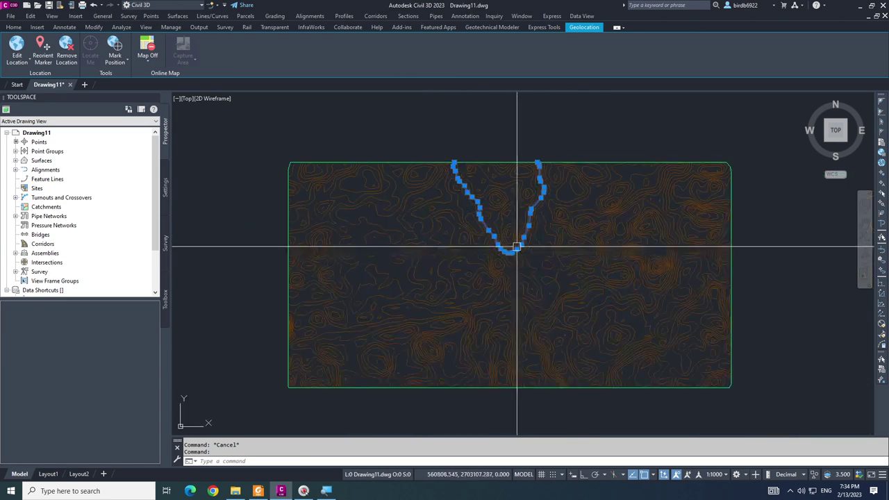
pyautogui.press('Escape')
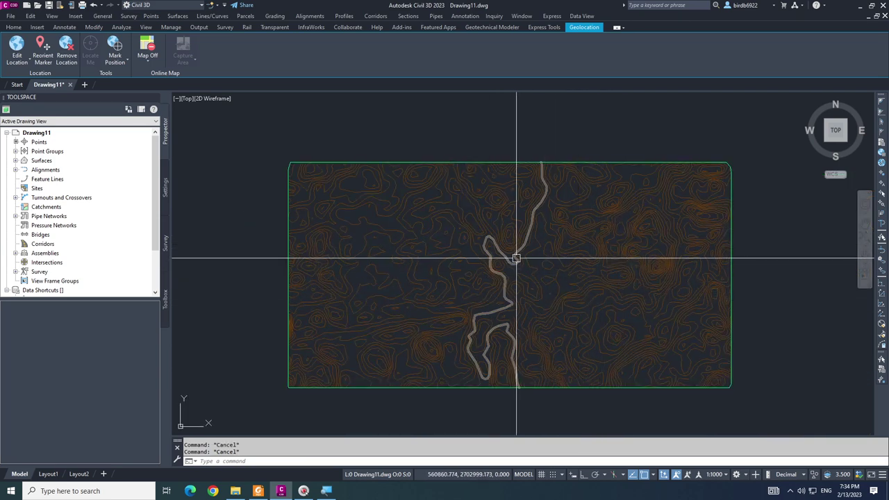
pyautogui.press('Escape')
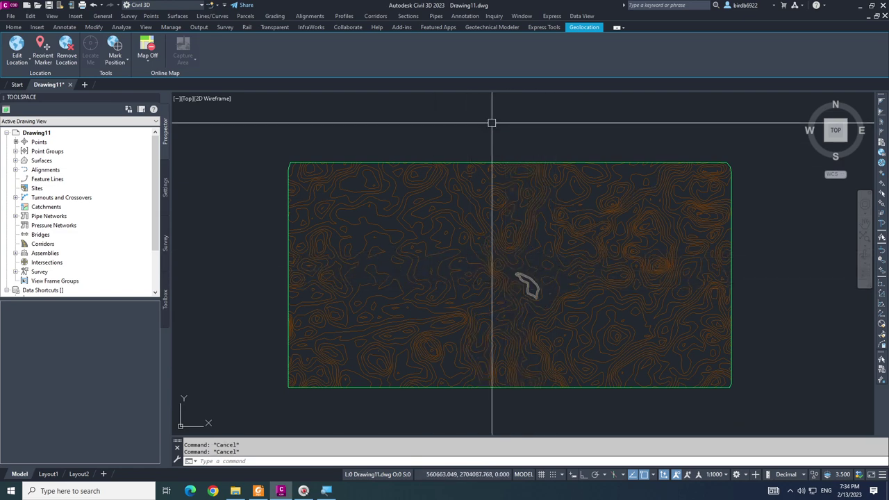
pyautogui.click(14, 27)
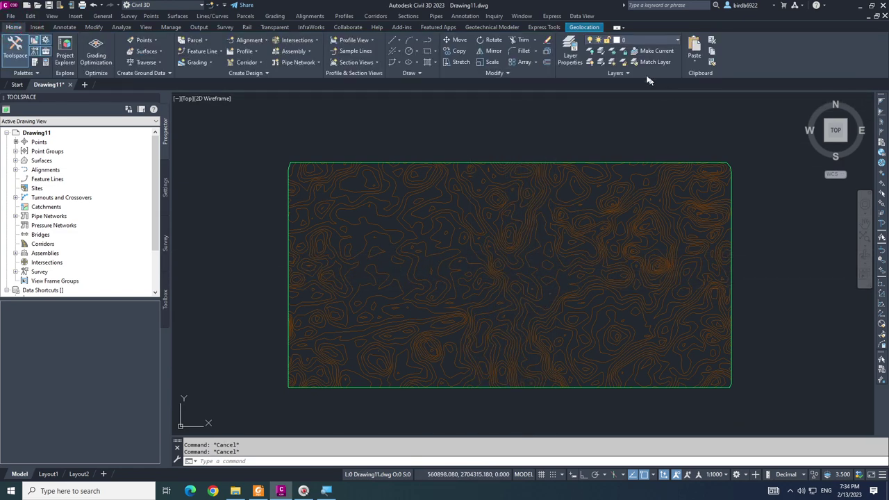
pyautogui.click(513, 239)
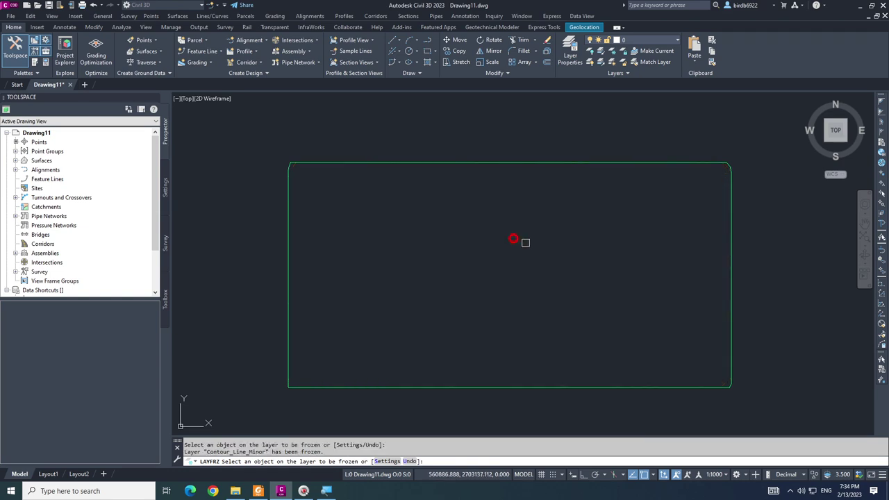
pyautogui.press('Escape')
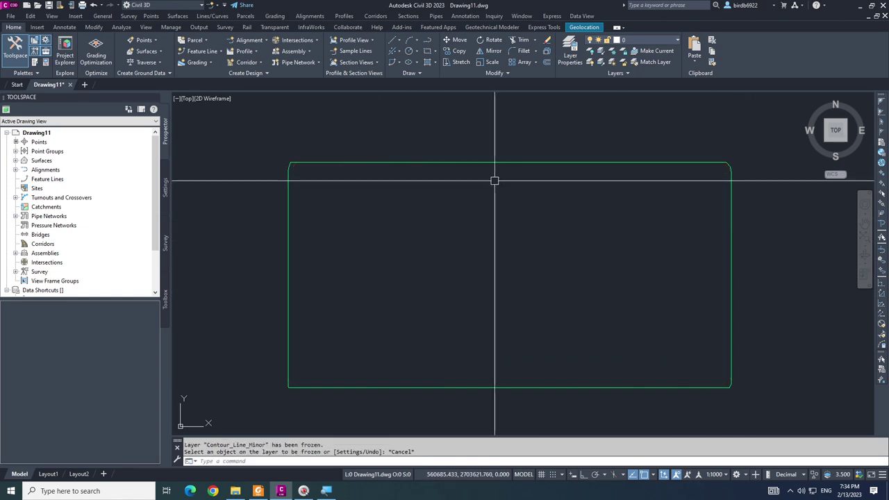
pyautogui.press('Escape')
# Open the surface in the Object Viewer, set the SW Isometric view and orbit the model
pyautogui.click(485, 162)
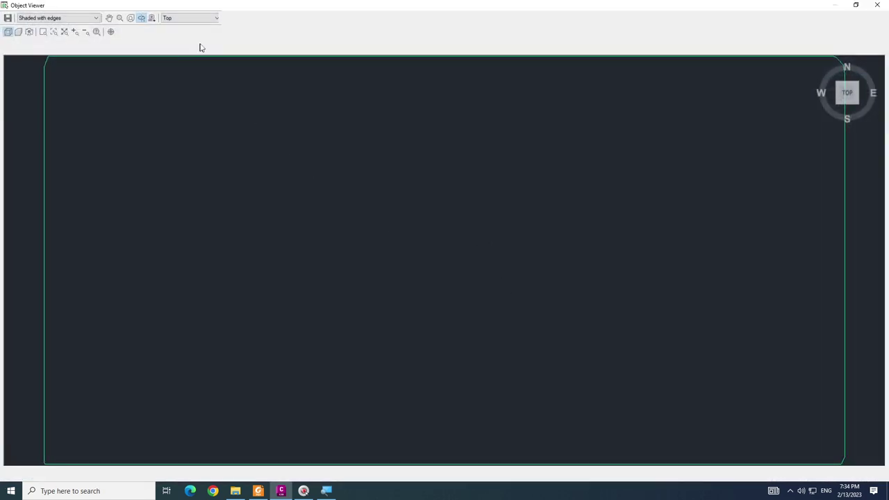
pyautogui.click(200, 19)
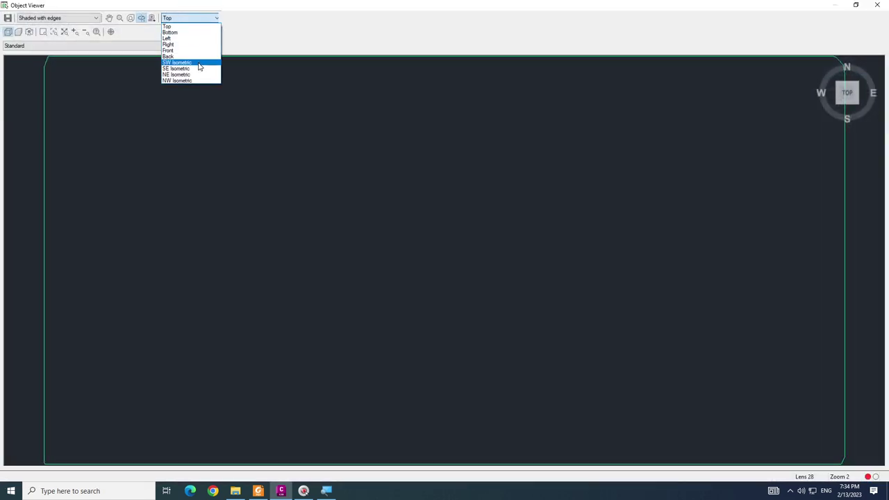
pyautogui.click(199, 64)
pyautogui.moveTo(476, 264); pyautogui.dragTo(416, 256)
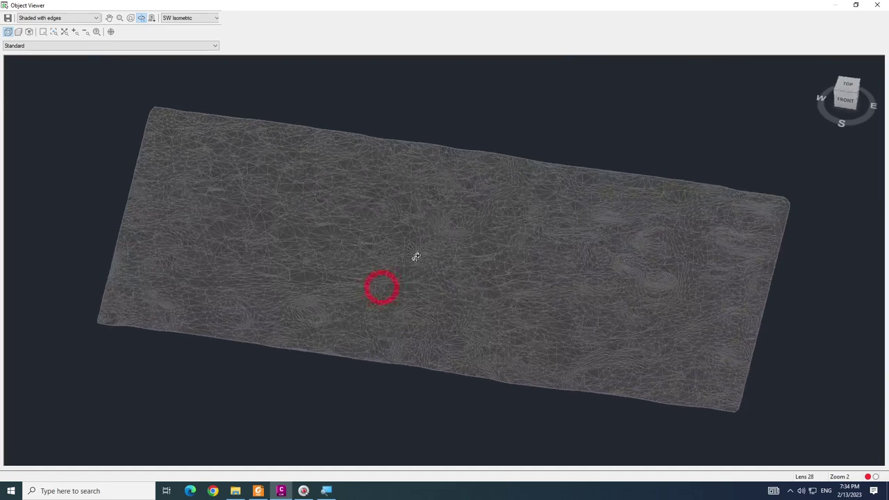
# Inspect the 3D surface in the Conceptual and Shaded visual styles and close the Object Viewer
pyautogui.click(83, 19)
pyautogui.click(31, 39)
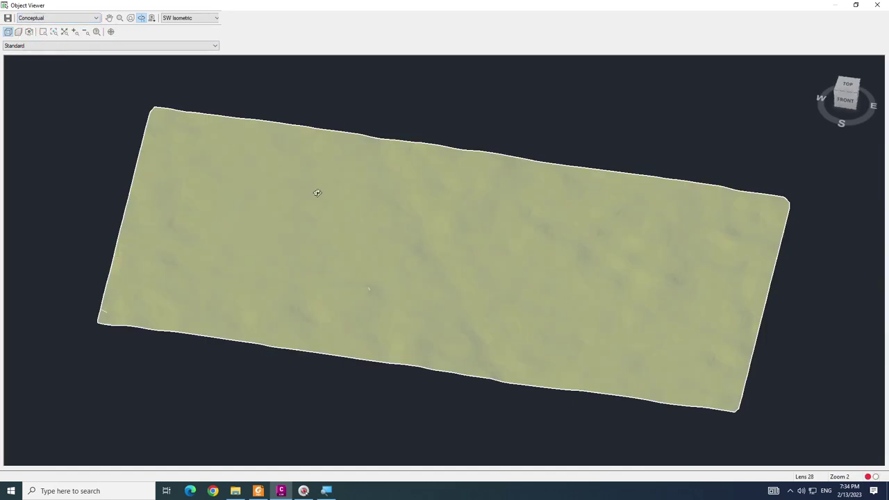
pyautogui.click(78, 18)
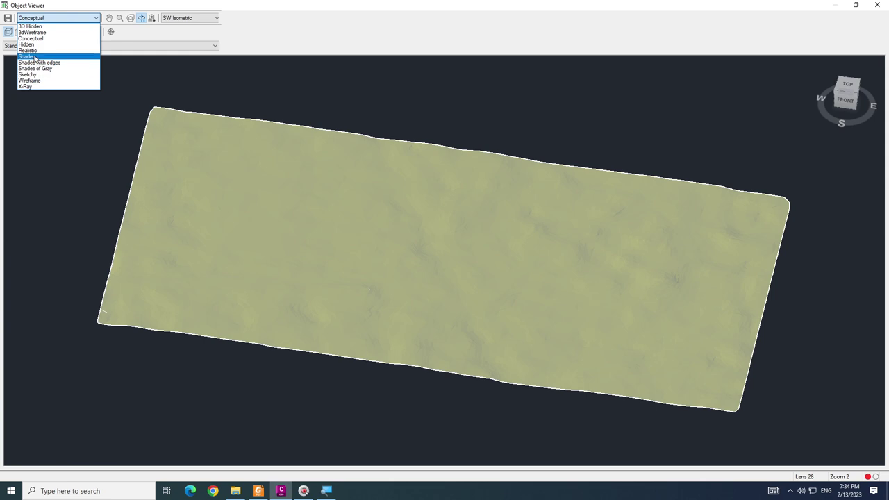
pyautogui.click(34, 59)
pyautogui.moveTo(334, 244)
pyautogui.mouseDown()
pyautogui.moveTo(307, 202)
pyautogui.moveTo(383, 255)
pyautogui.moveTo(387, 301)
pyautogui.mouseUp()
pyautogui.press('Escape')
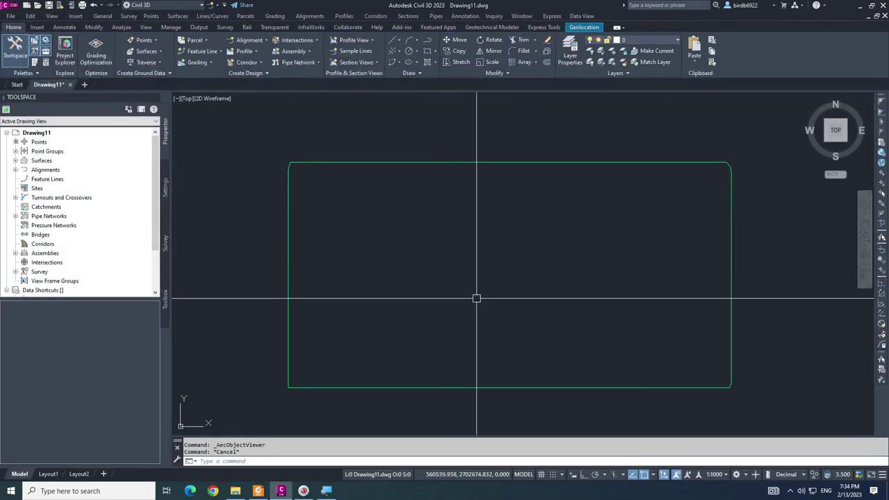
pyautogui.press('Escape')
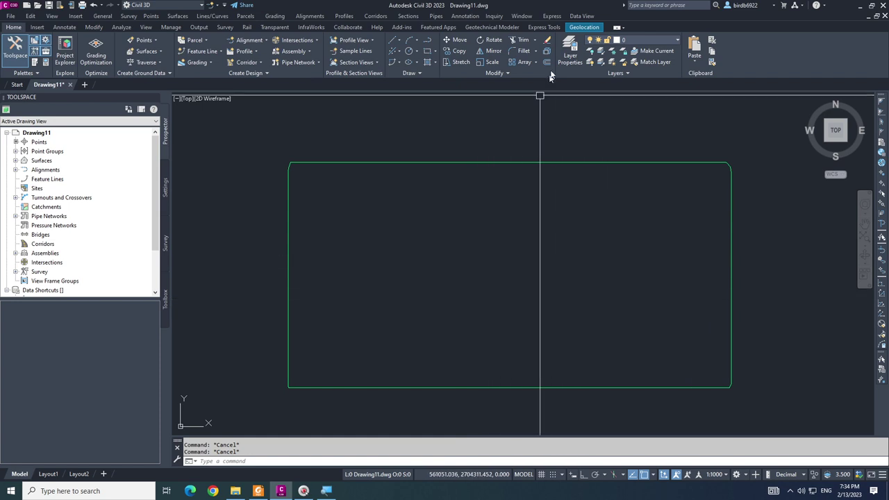
# Turn on the aerial map behind the surface border and examine the cloverleaf interchange and its approach roads
pyautogui.click(583, 27)
pyautogui.click(154, 62)
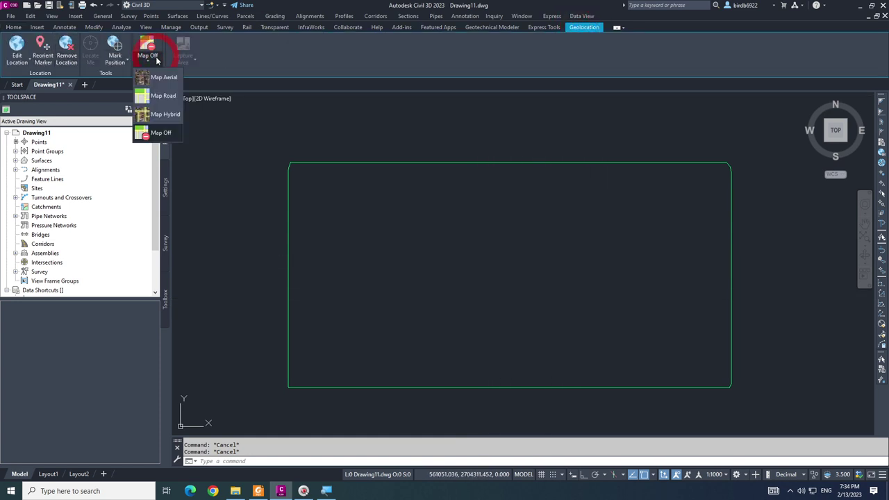
pyautogui.click(156, 77)
pyautogui.scroll(4, 501, 299)
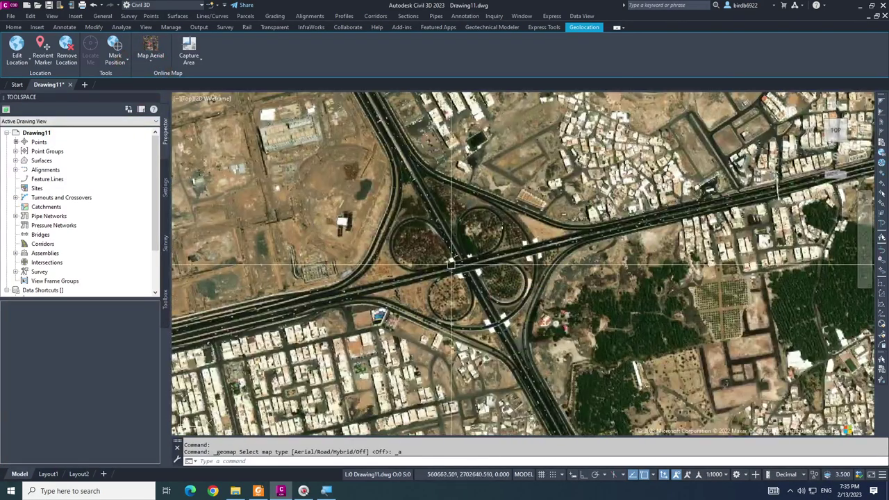
pyautogui.scroll(-3, 496, 288)
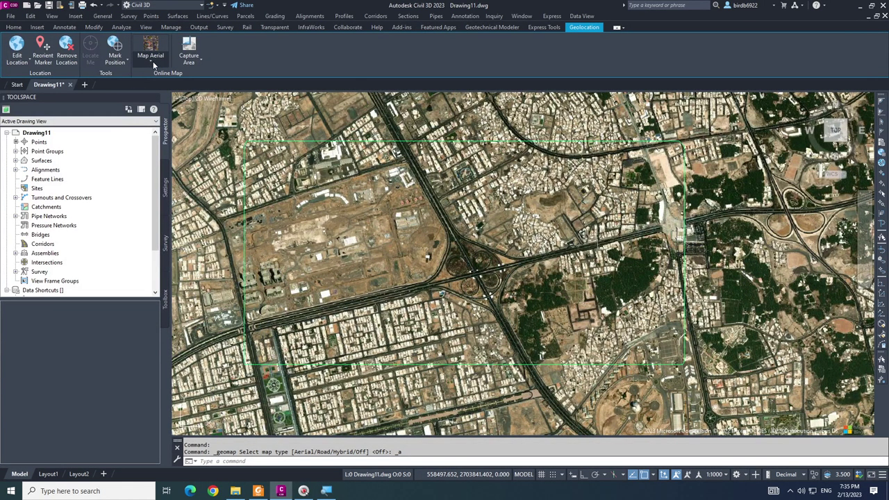
pyautogui.scroll(4, 450, 306)
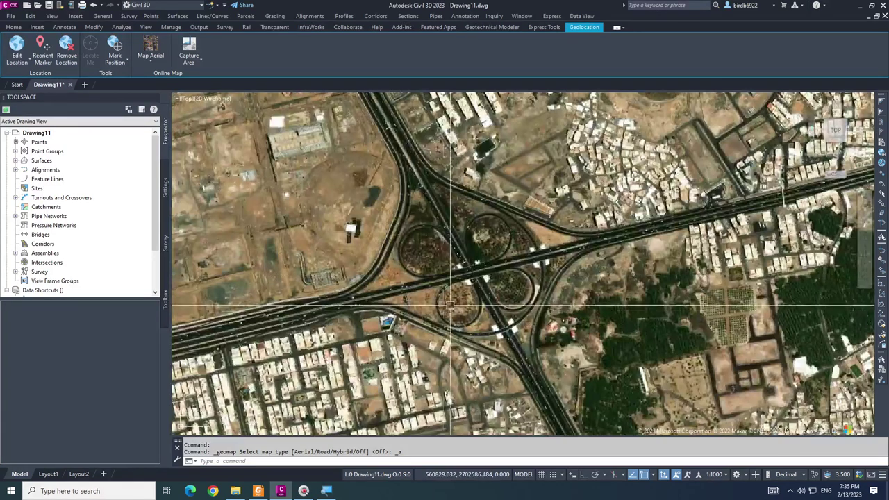
pyautogui.scroll(3, 375, 291)
pyautogui.scroll(-3, 427, 281)
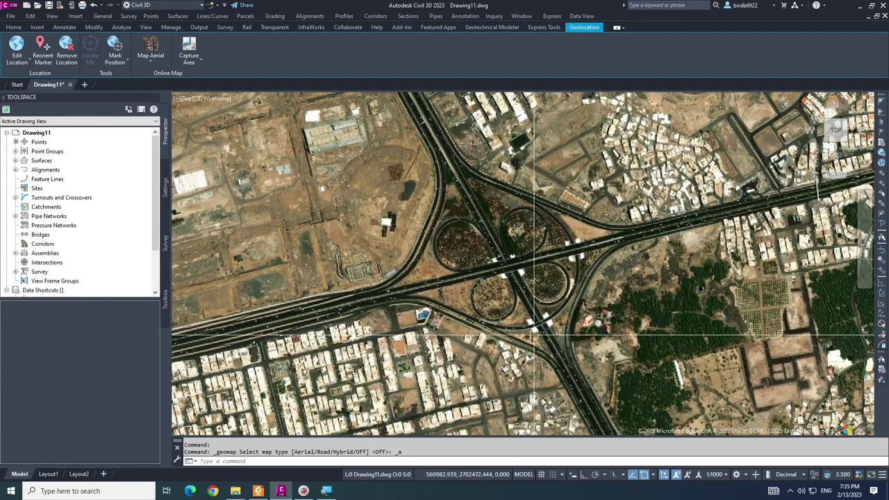
pyautogui.scroll(-2, 534, 336)
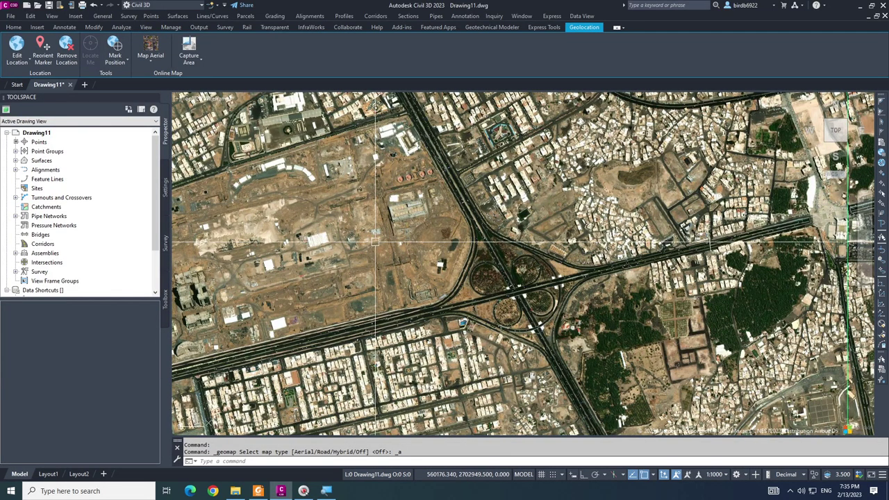
# Draw a straight polyline along the east-west road's median, from the underpass at the surface's west border to the road's east end
pyautogui.write('L')
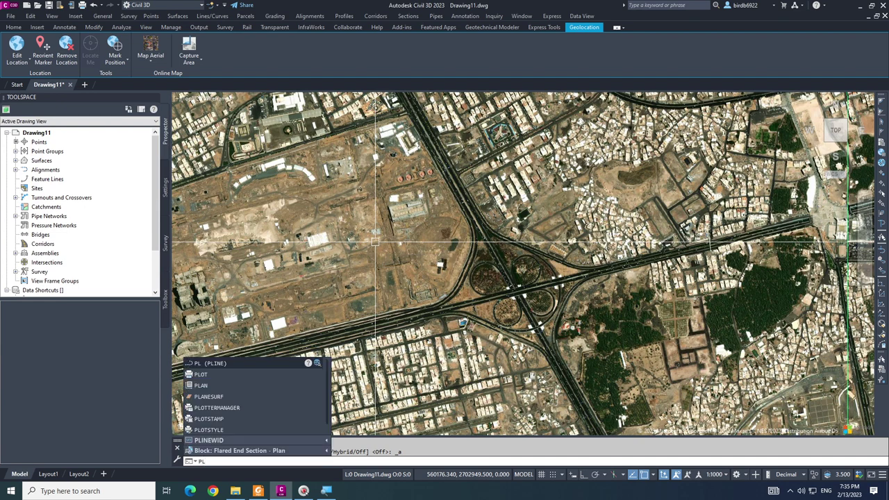
pyautogui.press('Return')
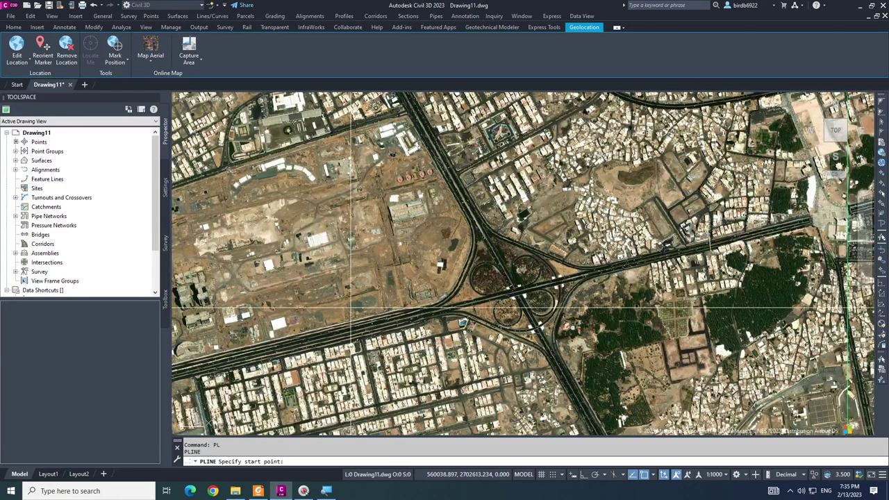
pyautogui.scroll(-2, 417, 243)
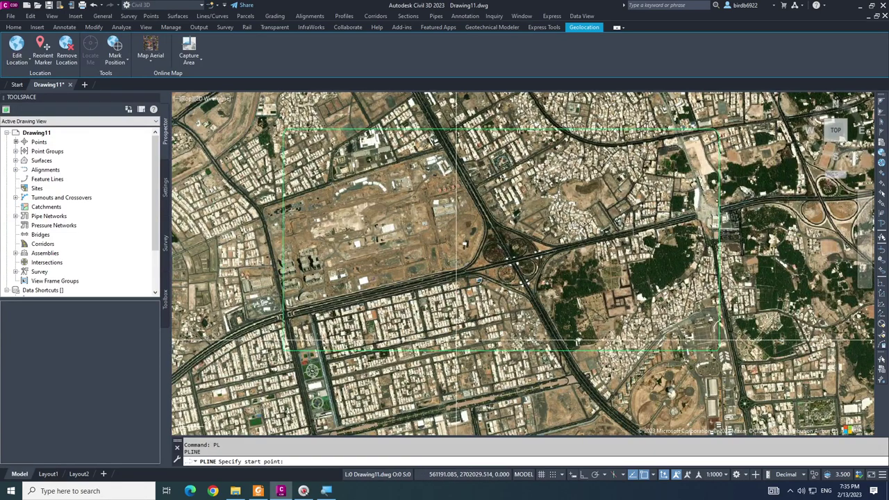
pyautogui.scroll(6, 301, 318)
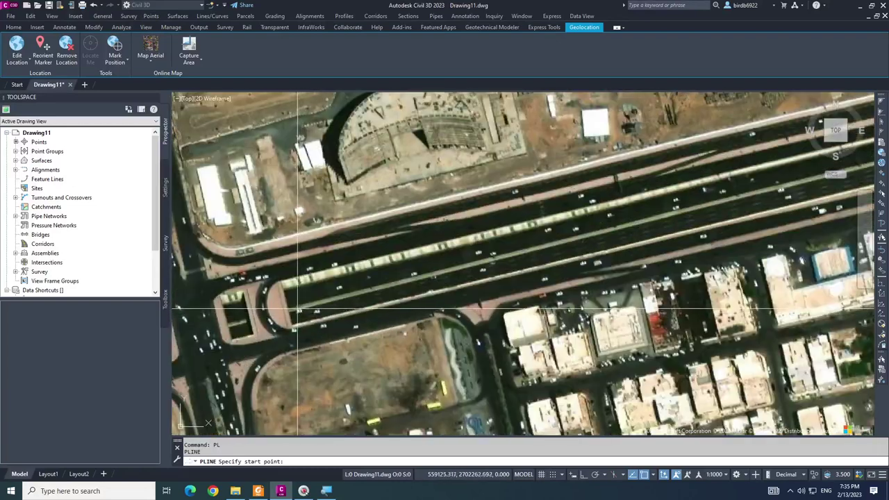
pyautogui.click(295, 309)
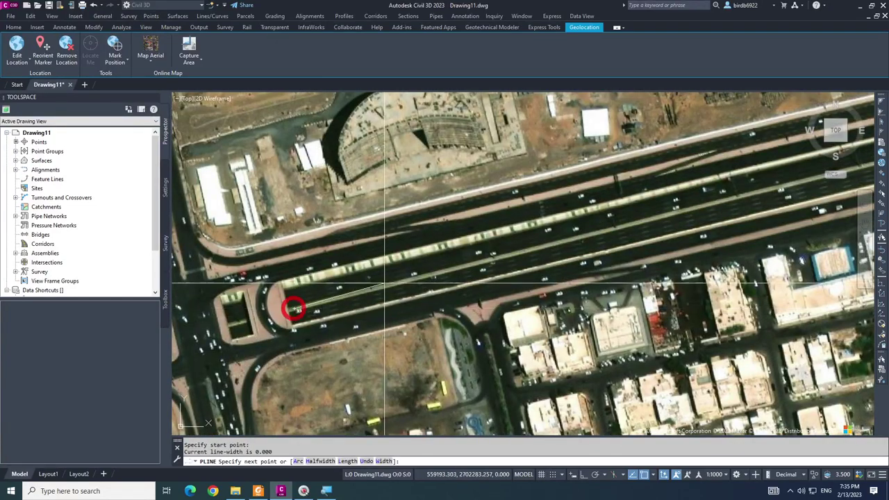
pyautogui.scroll(-5, 422, 318)
pyautogui.moveTo(518, 282); pyautogui.dragTo(392, 379, button='middle')
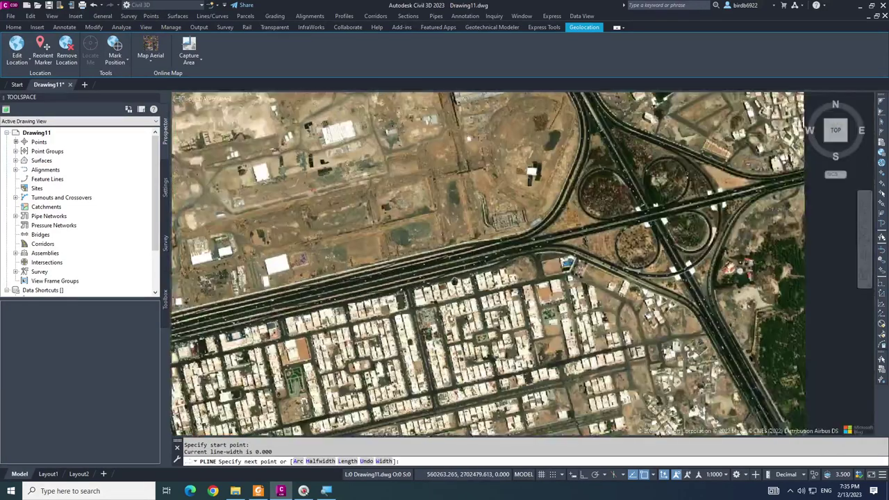
pyautogui.moveTo(625, 181); pyautogui.dragTo(500, 291, button='middle')
pyautogui.moveTo(654, 174); pyautogui.dragTo(528, 278, button='middle')
pyautogui.moveTo(626, 181); pyautogui.dragTo(493, 264, button='middle')
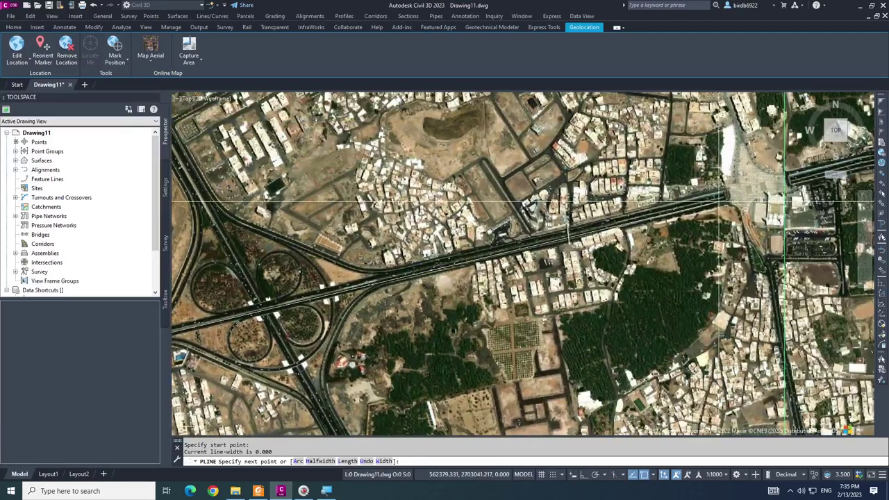
pyautogui.scroll(2, 528, 264)
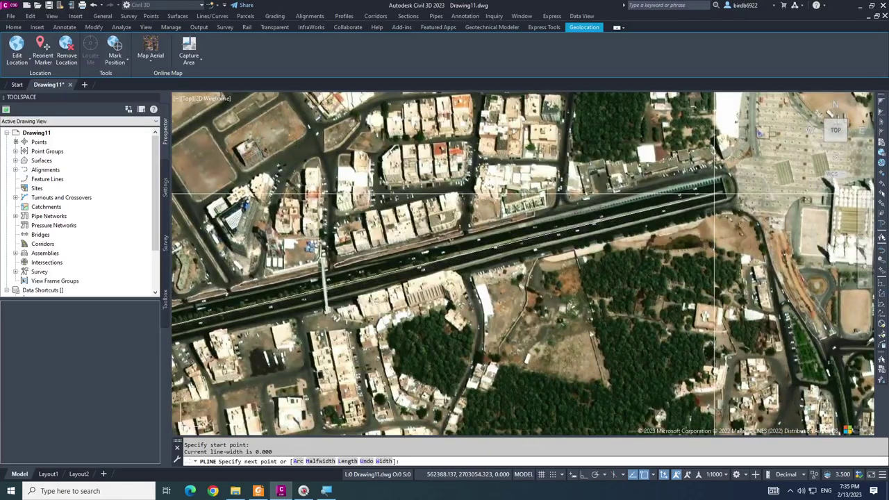
pyautogui.click(714, 194)
pyautogui.scroll(-3, 598, 305)
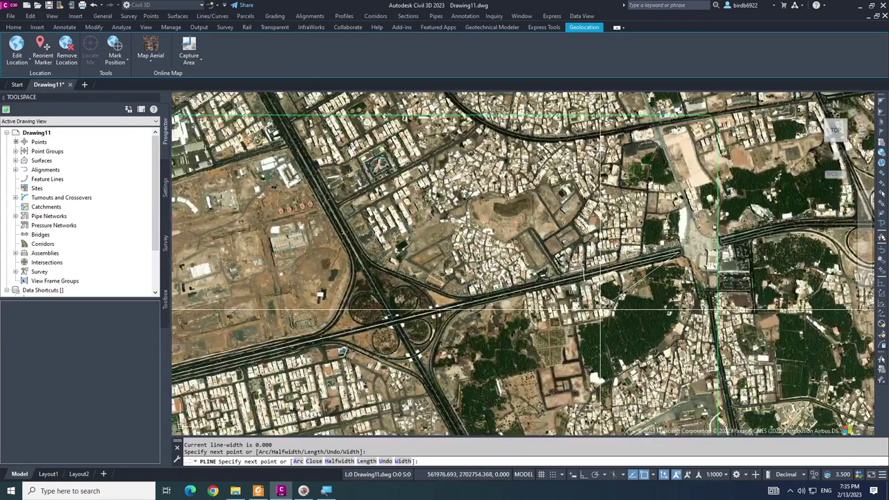
pyautogui.press('Return')
# Examine the surface border and the surrounding city road network on the aerial map, including the ring roads and the cloverleaf interchange
pyautogui.scroll(-2, 771, 132)
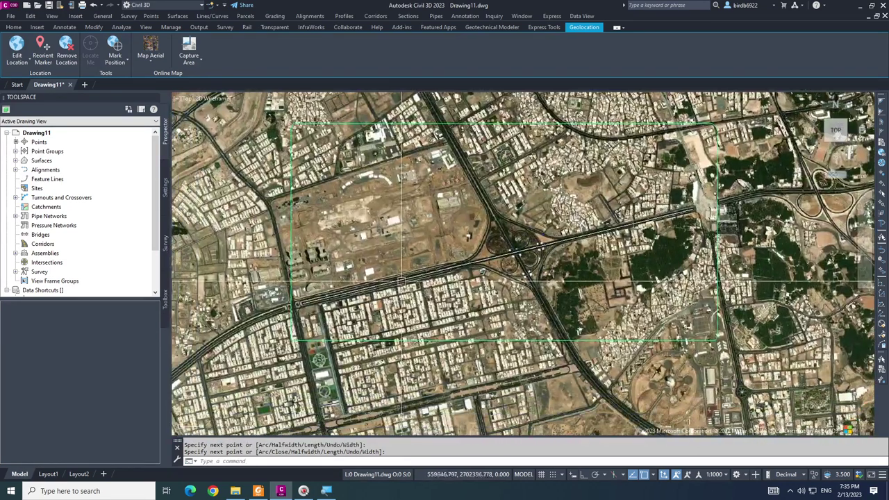
pyautogui.moveTo(402, 281); pyautogui.dragTo(361, 287, button='middle')
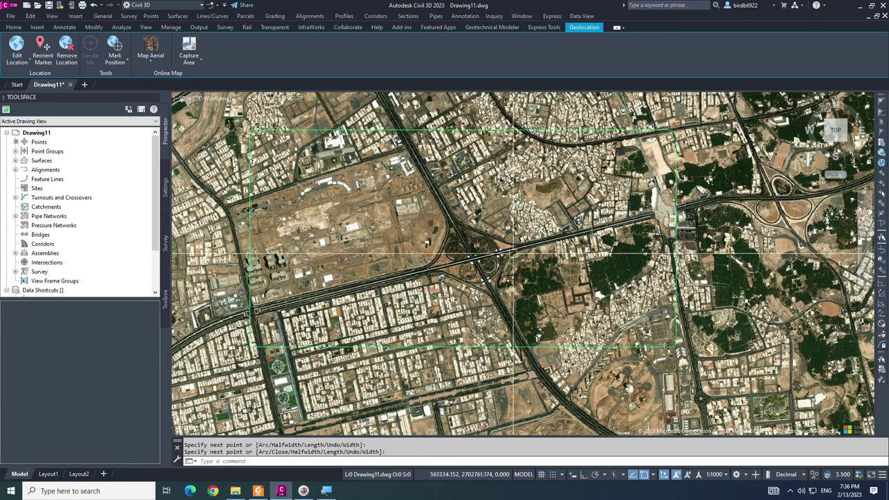
pyautogui.scroll(-4, 410, 284)
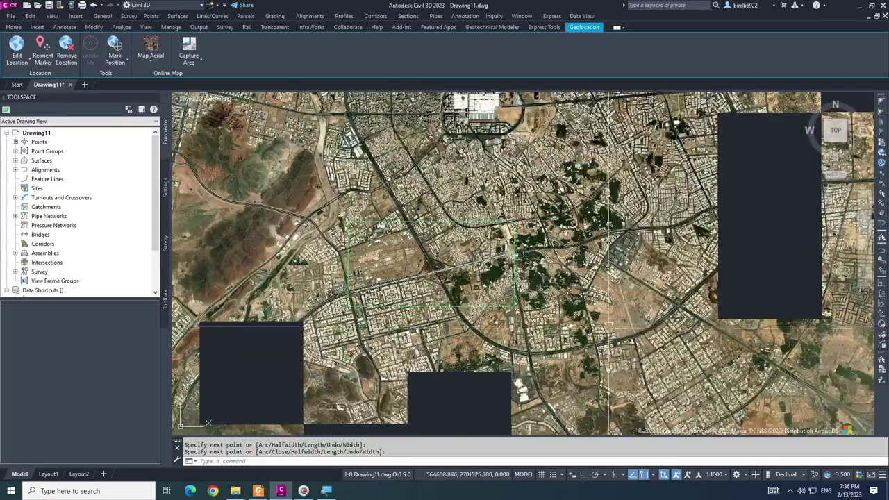
pyautogui.scroll(-5, 395, 199)
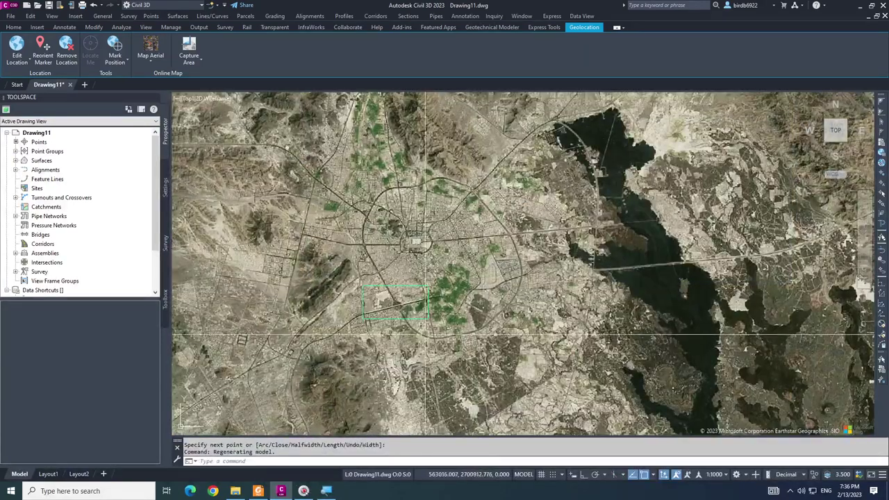
pyautogui.scroll(4, 424, 252)
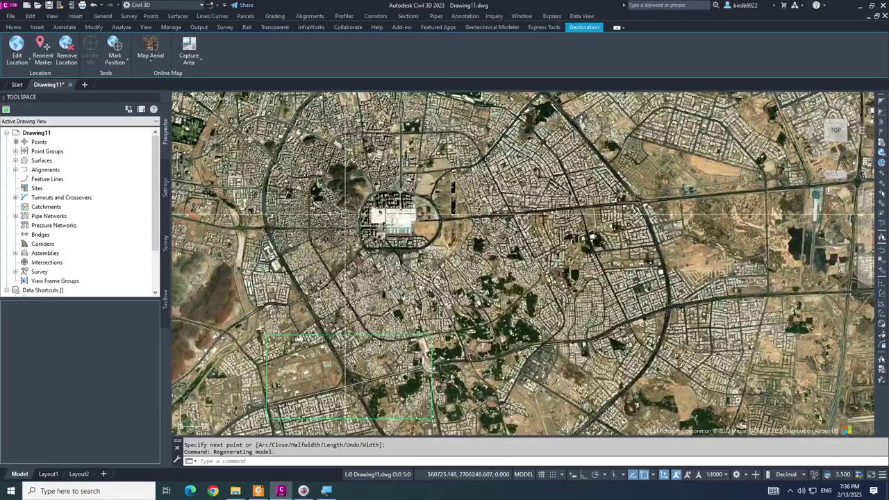
pyautogui.scroll(4, 400, 211)
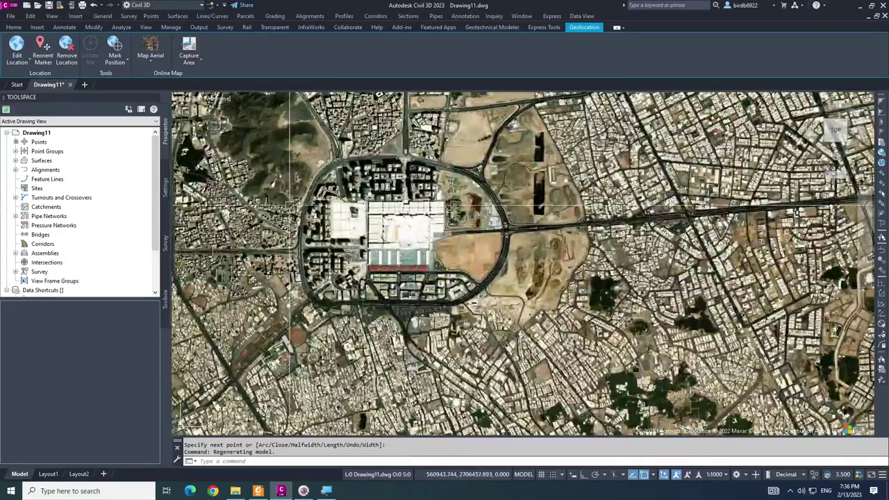
pyautogui.scroll(-5, 397, 313)
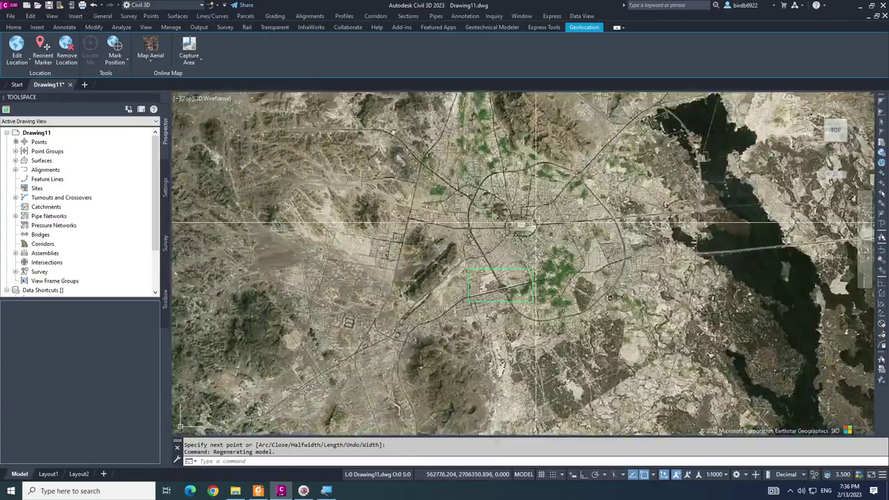
pyautogui.scroll(2, 535, 224)
pyautogui.scroll(-2, 510, 266)
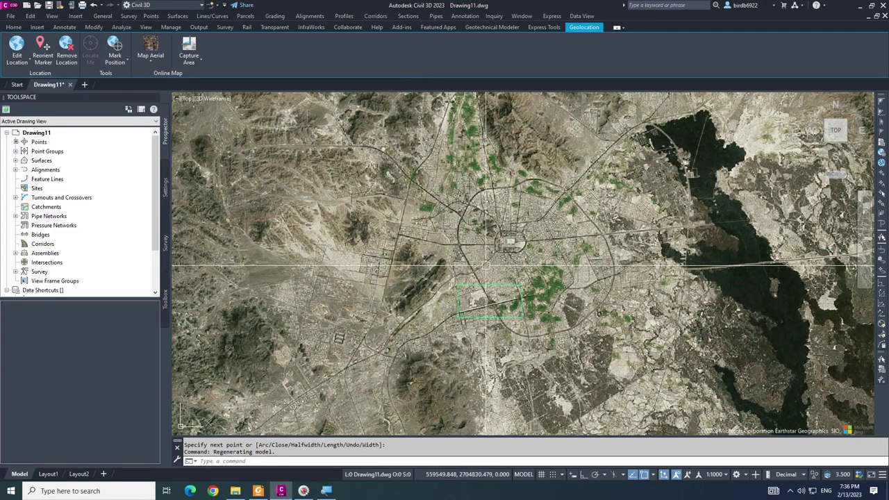
pyautogui.scroll(-2, 487, 266)
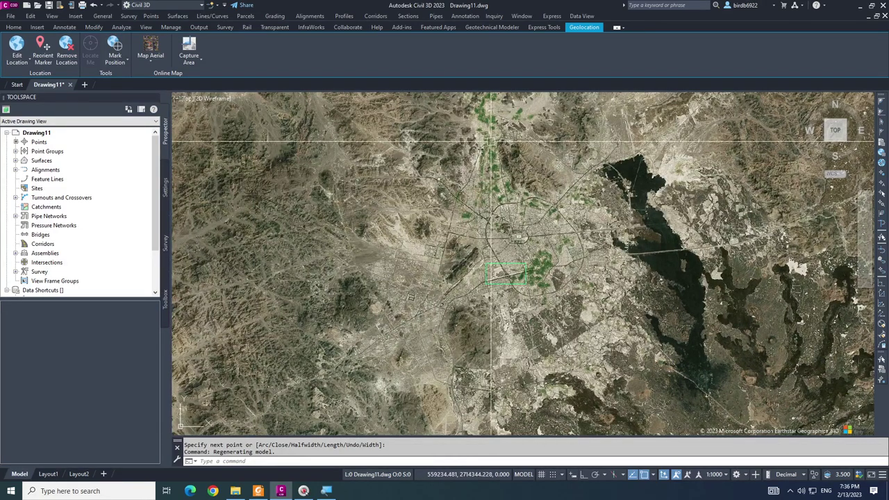
pyautogui.scroll(7, 517, 273)
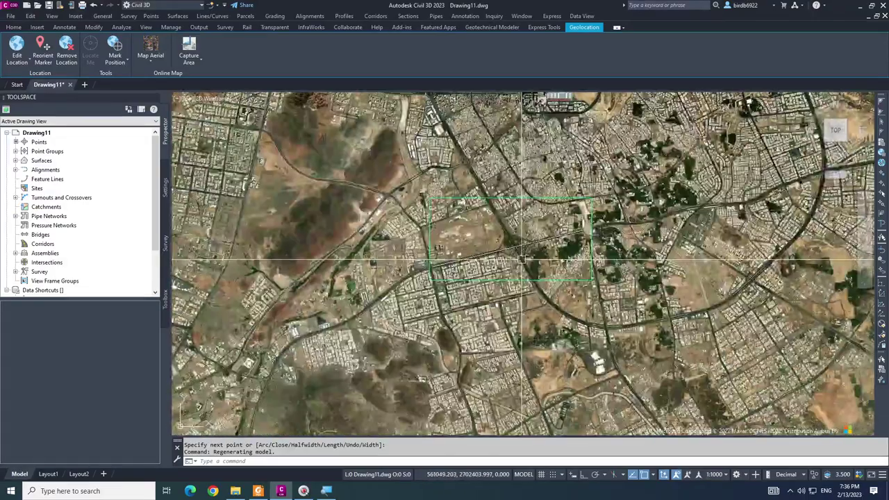
pyautogui.moveTo(548, 243); pyautogui.dragTo(480, 298, button='middle')
pyautogui.moveTo(539, 278); pyautogui.dragTo(499, 301, button='middle')
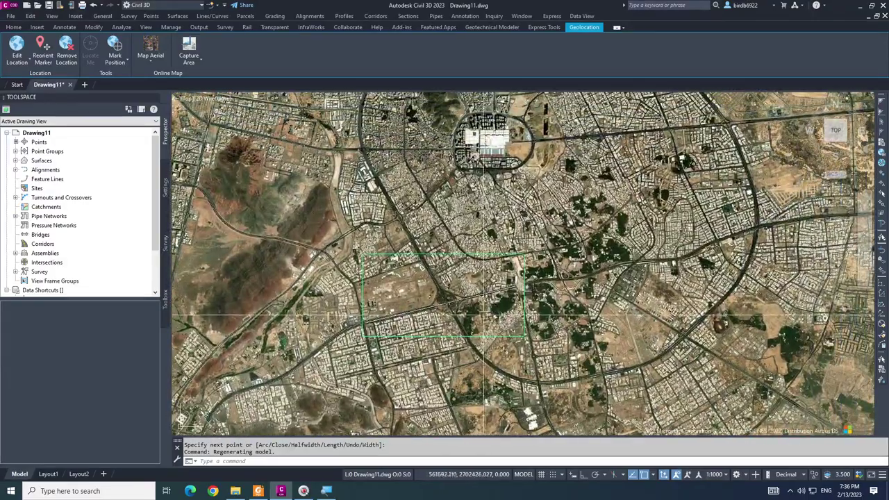
pyautogui.scroll(6, 491, 324)
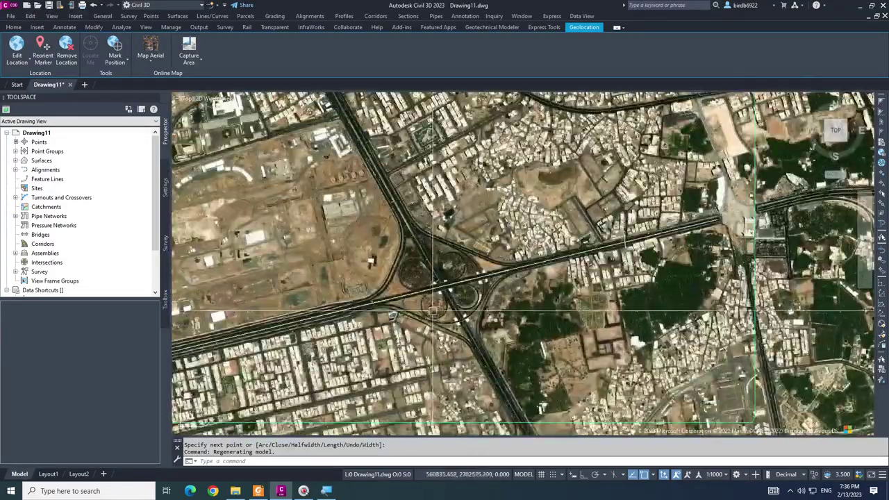
pyautogui.moveTo(475, 322); pyautogui.dragTo(512, 300, button='middle')
# Draw a straight polyline along the crossing northwest-southeast road's median, from the surface's south border through the interchange to the north border
pyautogui.press('Escape')
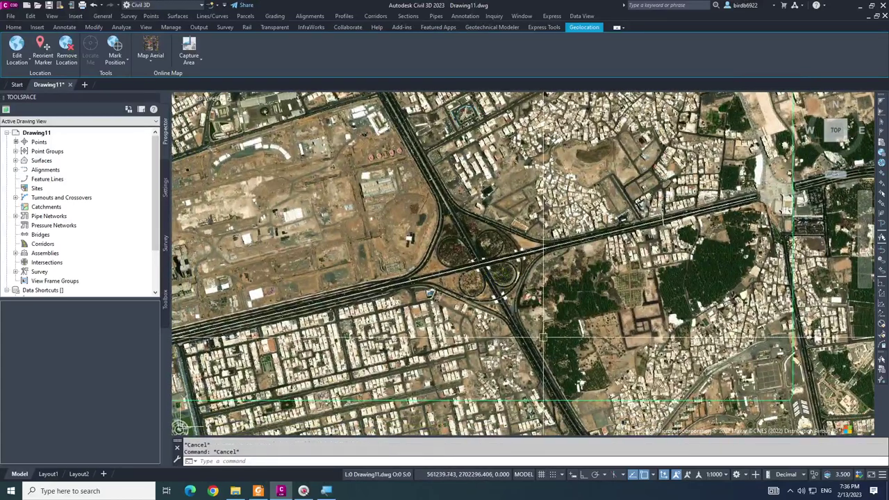
pyautogui.write('PL')
pyautogui.press('Return')
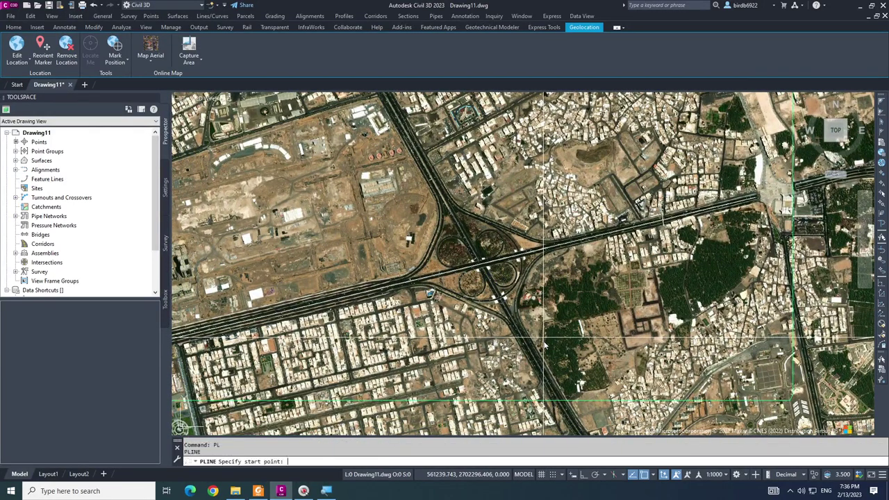
pyautogui.scroll(5, 551, 401)
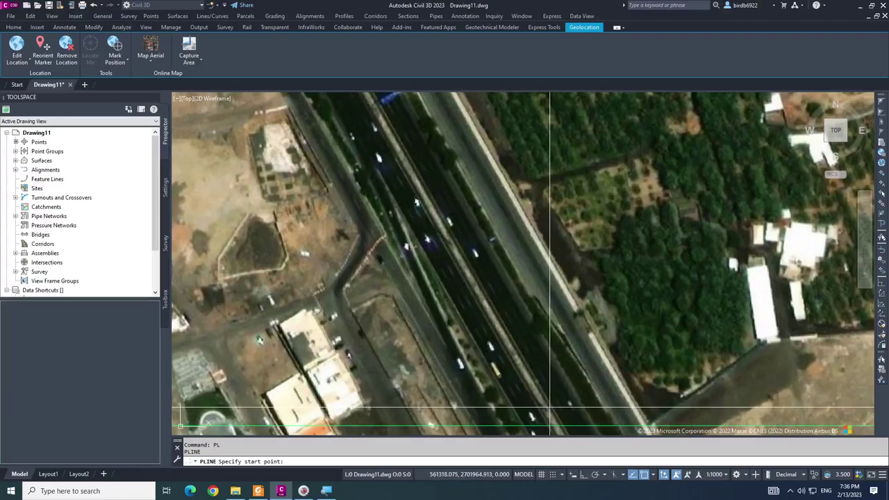
pyautogui.scroll(-3, 571, 382)
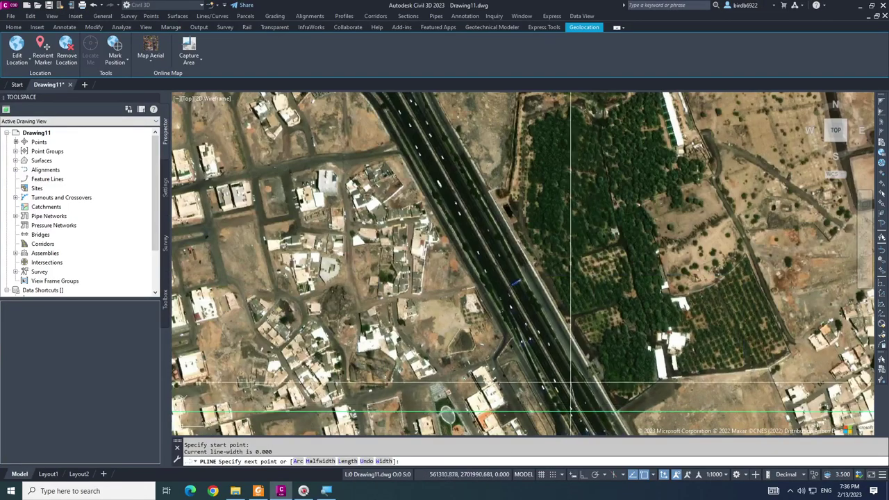
pyautogui.scroll(-4, 505, 296)
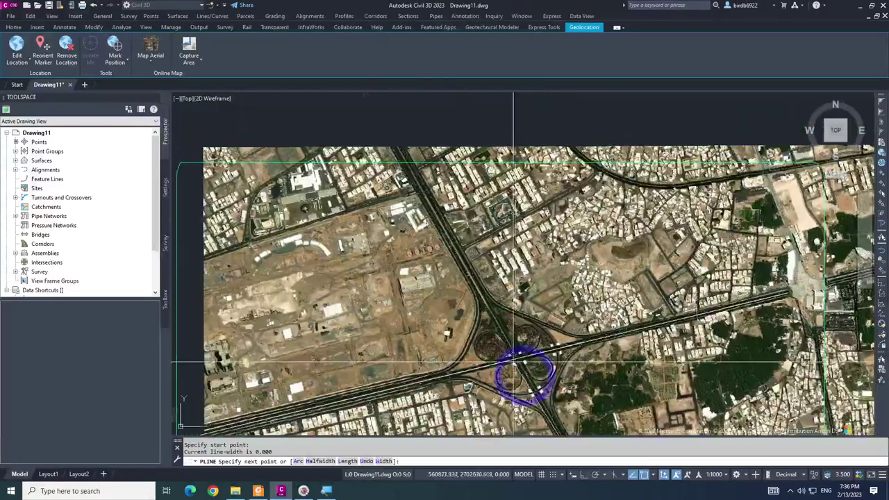
pyautogui.scroll(5, 444, 274)
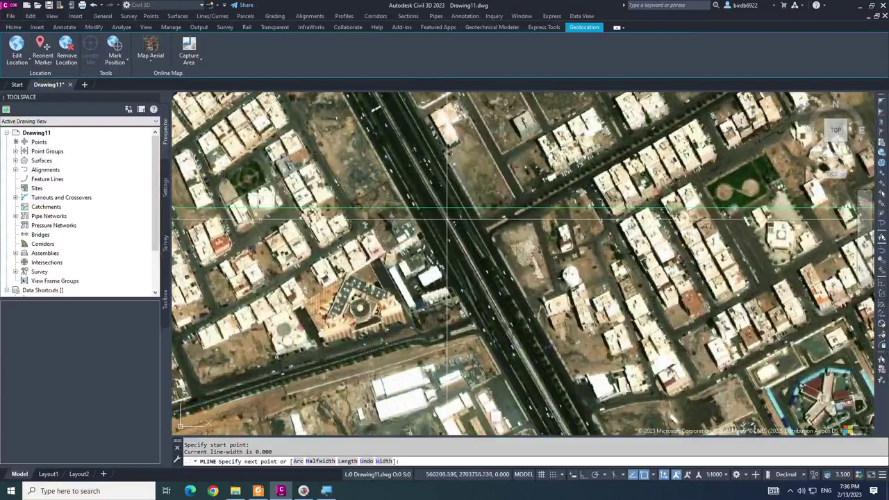
pyautogui.click(445, 215)
pyautogui.scroll(-3, 445, 215)
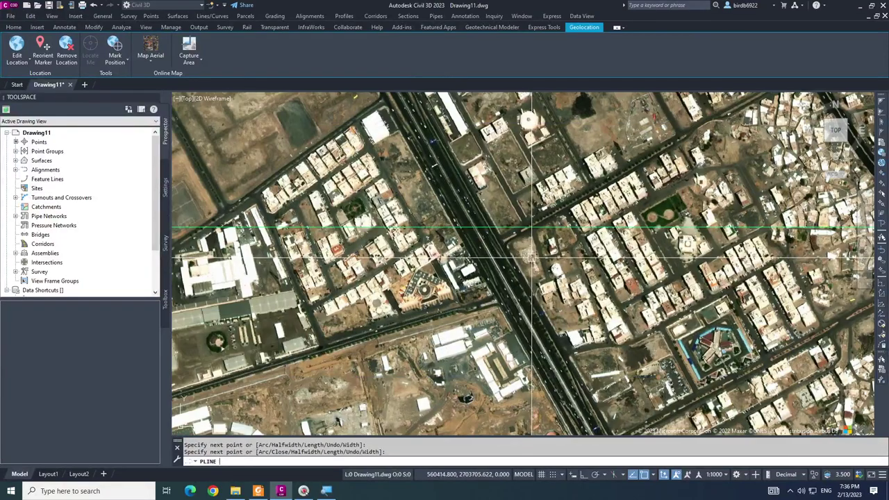
pyautogui.press('Return')
pyautogui.scroll(5, 502, 217)
pyautogui.scroll(-2, 415, 285)
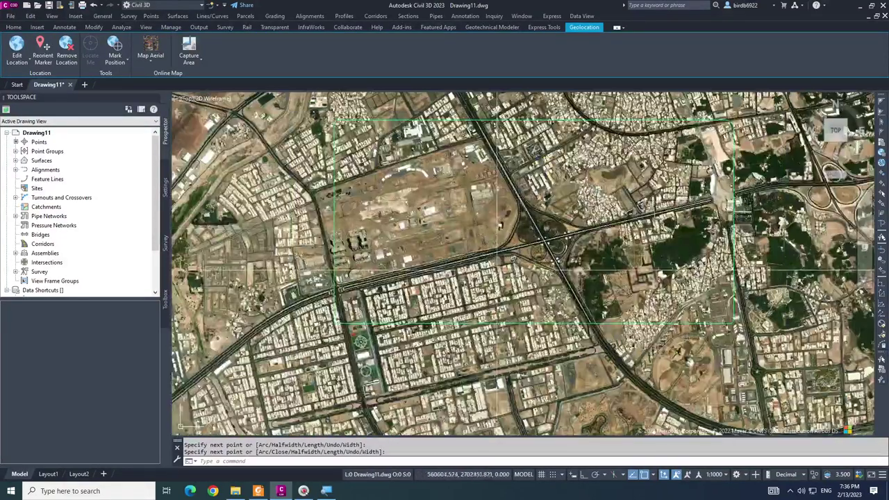
pyautogui.press('Escape')
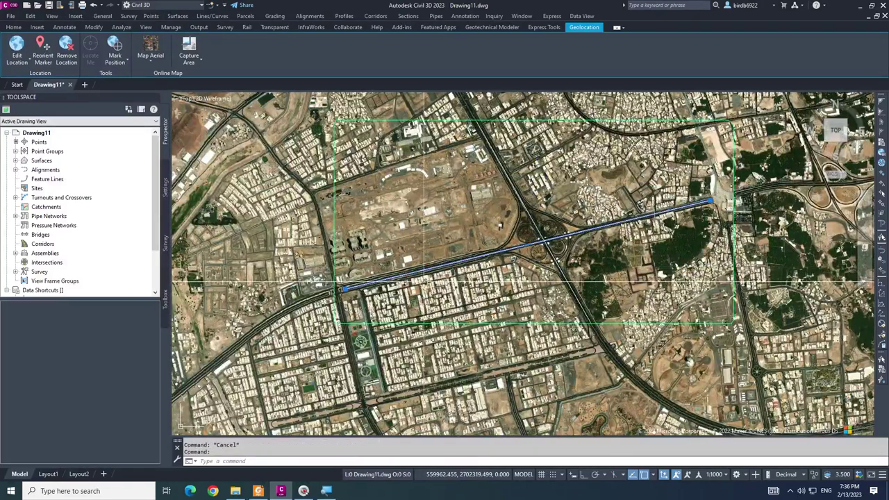
# Start an alignment from the polyline on the east-west road, keeping its drawn direction and using the _No Labels label set
pyautogui.scroll(2, 398, 285)
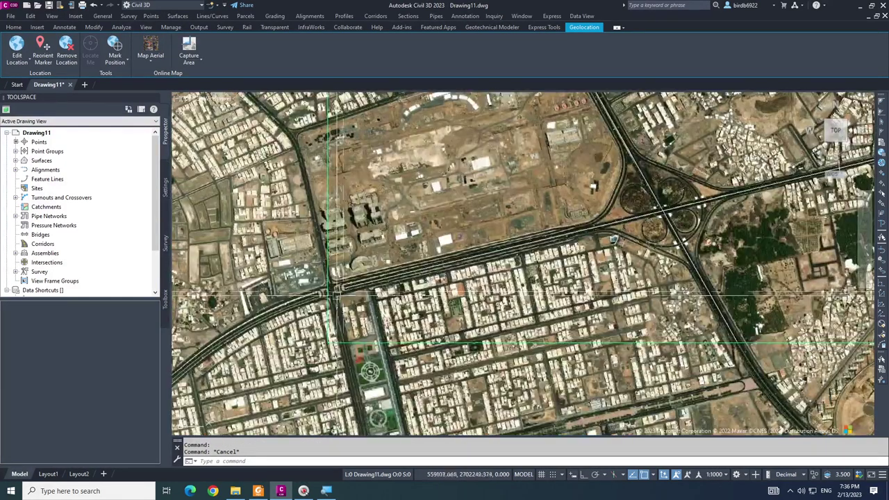
pyautogui.scroll(-3, 312, 299)
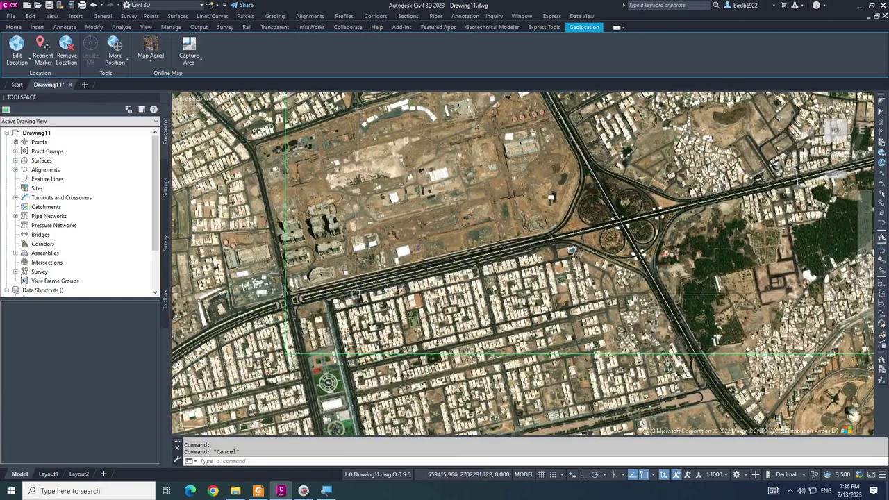
pyautogui.scroll(2, 356, 295)
pyautogui.press('Escape')
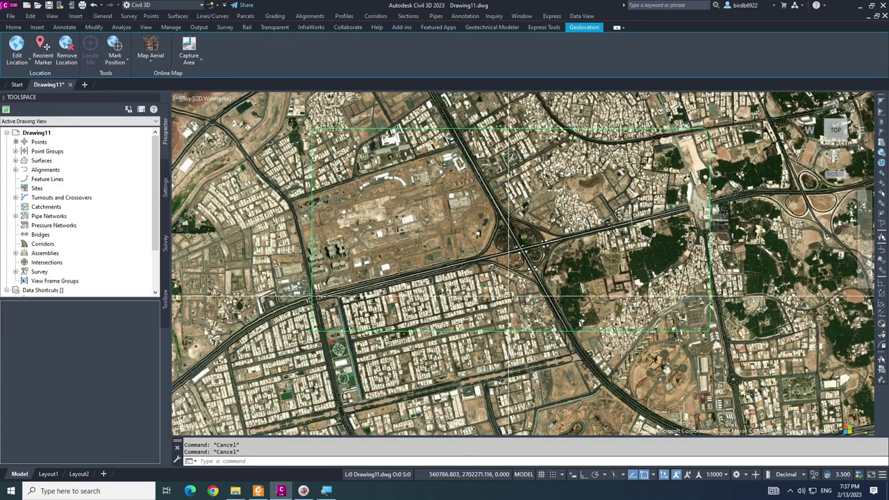
pyautogui.click(13, 28)
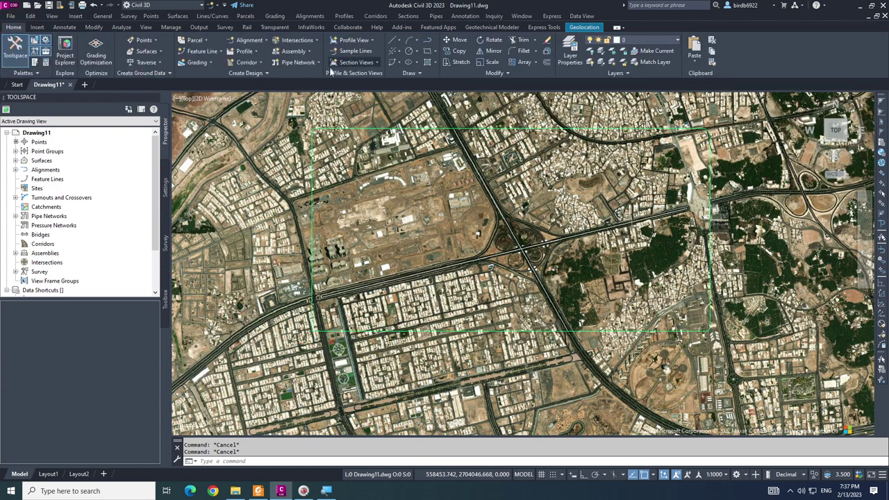
pyautogui.click(266, 41)
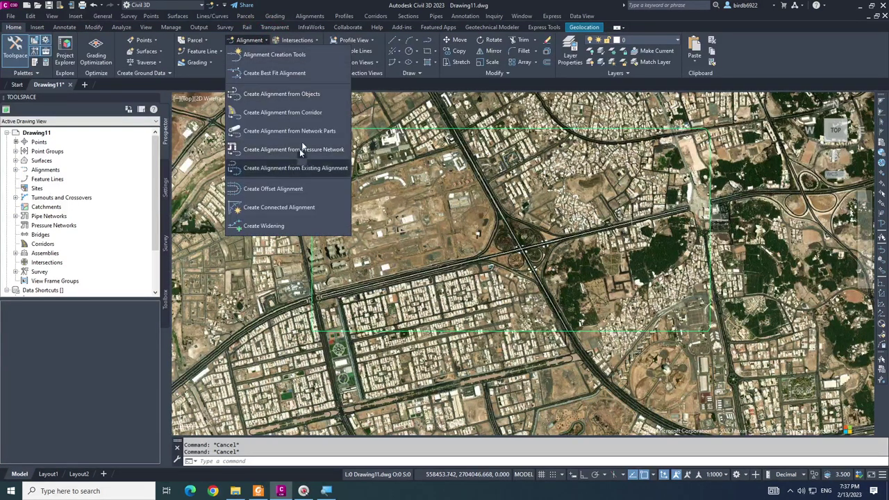
pyautogui.click(283, 95)
pyautogui.click(367, 286)
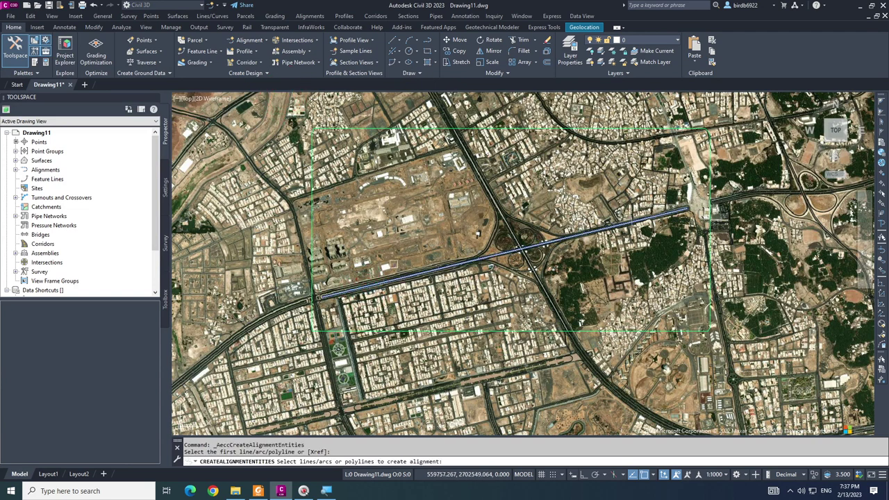
pyautogui.press('Return')
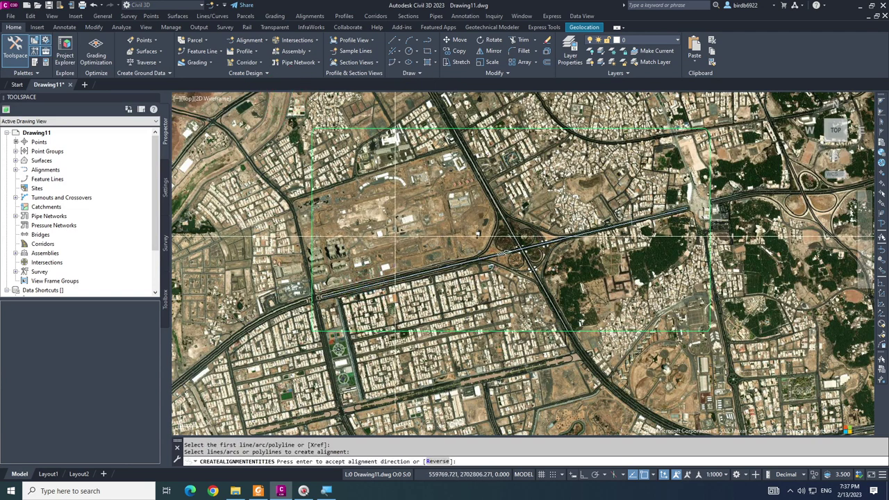
pyautogui.press('Return')
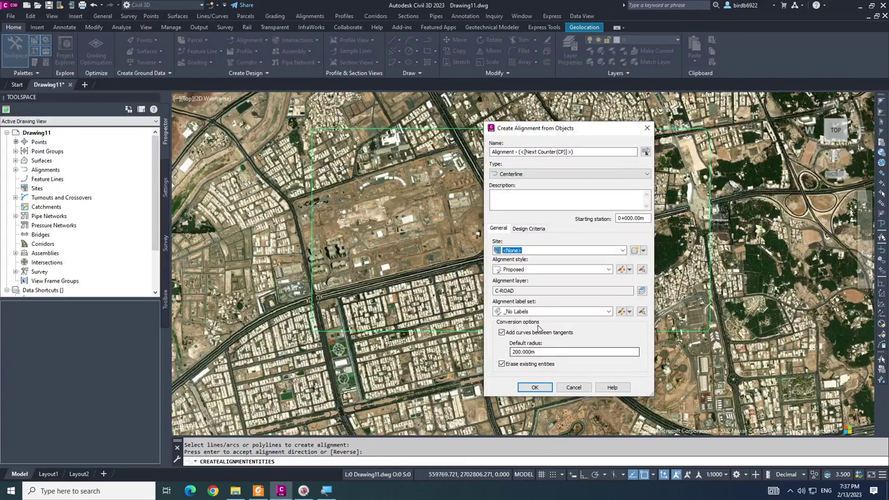
pyautogui.click(539, 312)
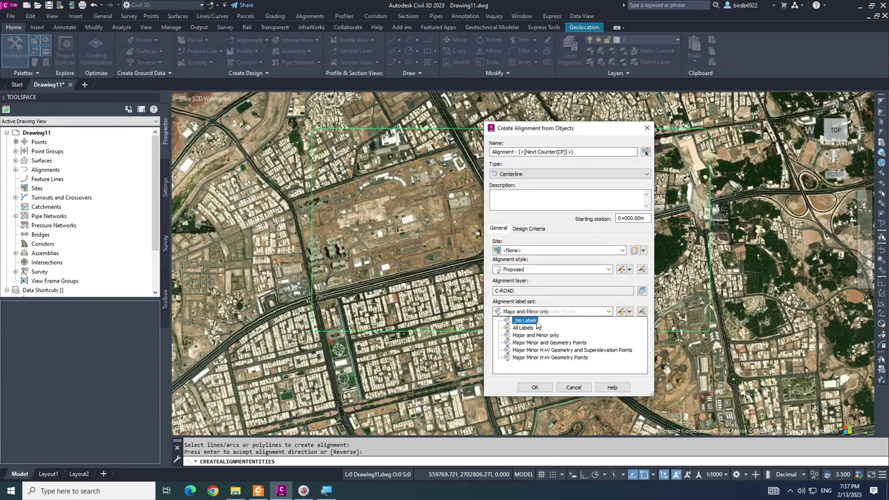
pyautogui.click(537, 314)
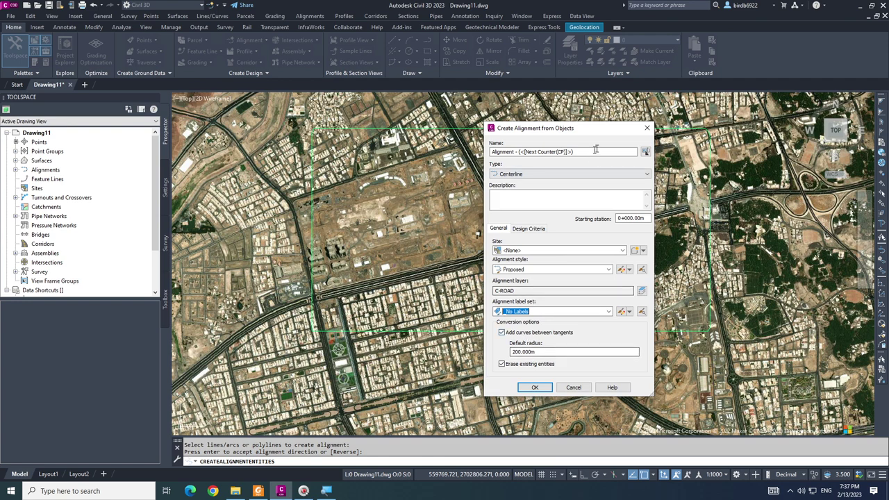
# Name the east-west alignment MAIN ROAD followed by the Next Counter field and create it as a centerline
pyautogui.click(645, 151)
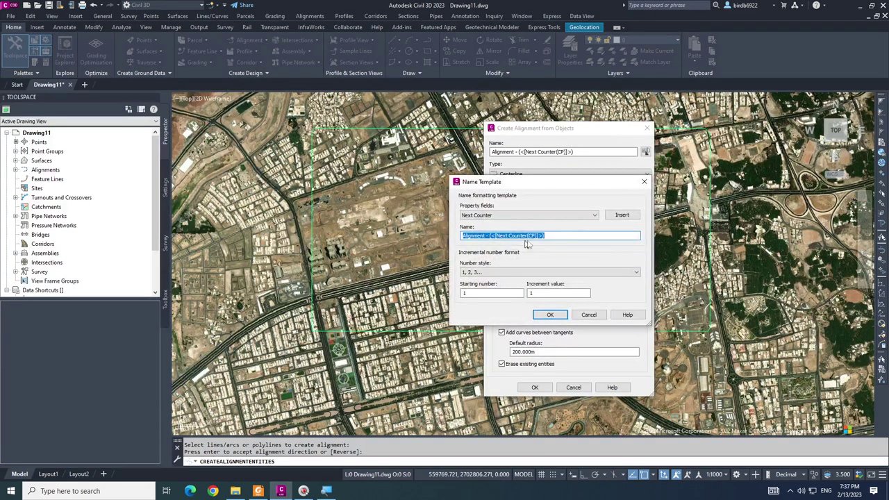
pyautogui.press('Return')
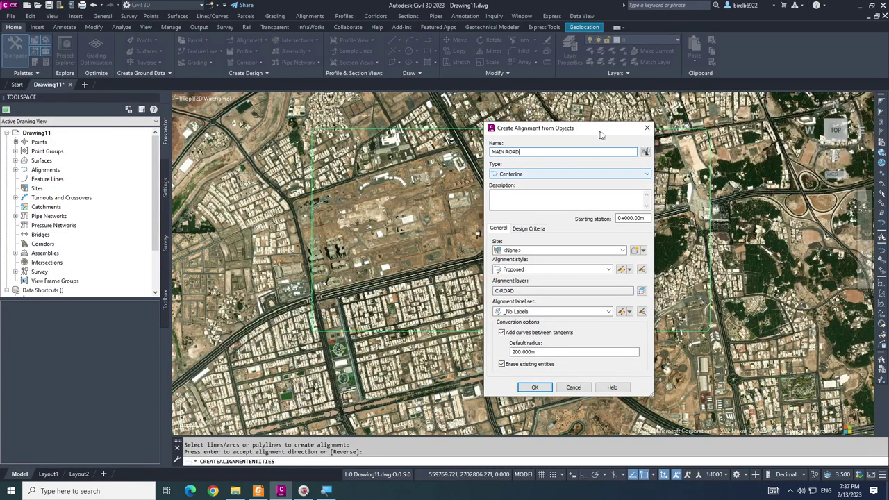
pyautogui.click(646, 151)
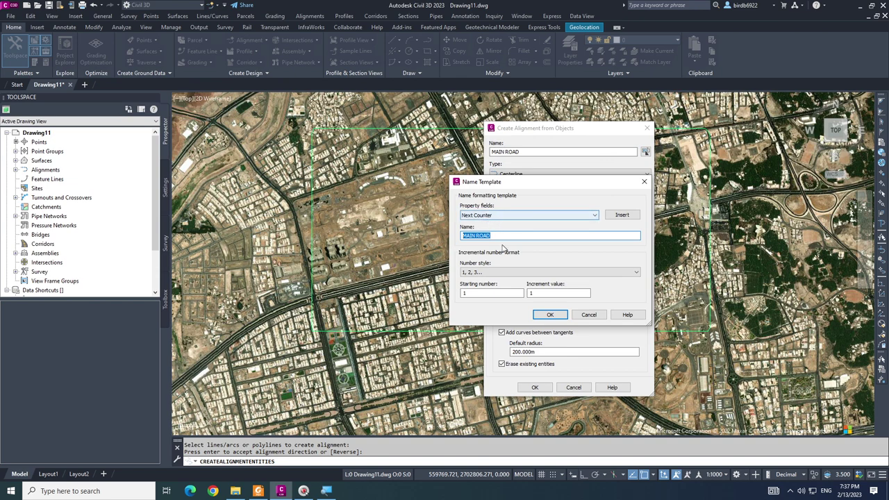
pyautogui.click(623, 215)
pyautogui.click(549, 316)
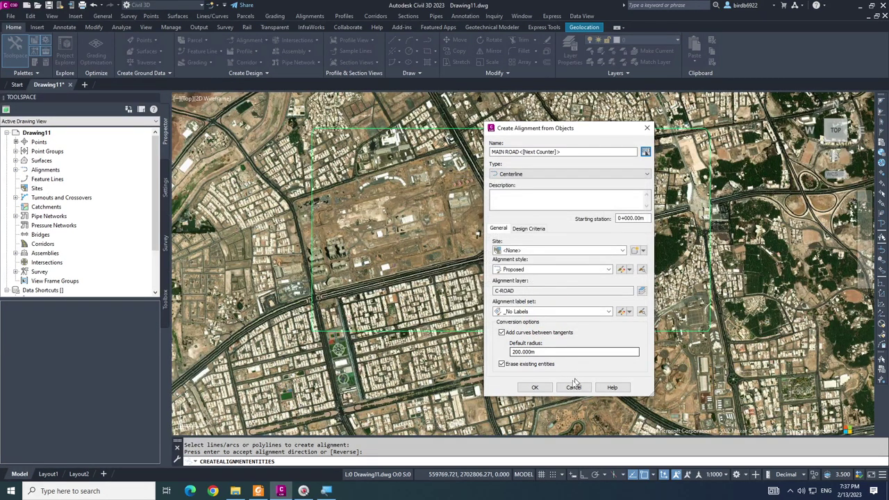
pyautogui.click(534, 388)
pyautogui.scroll(3, 510, 243)
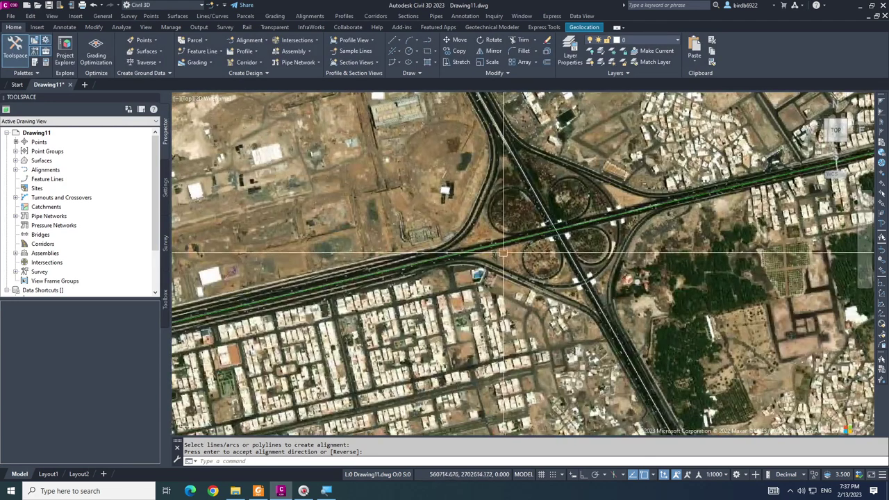
pyautogui.rightClick(518, 243)
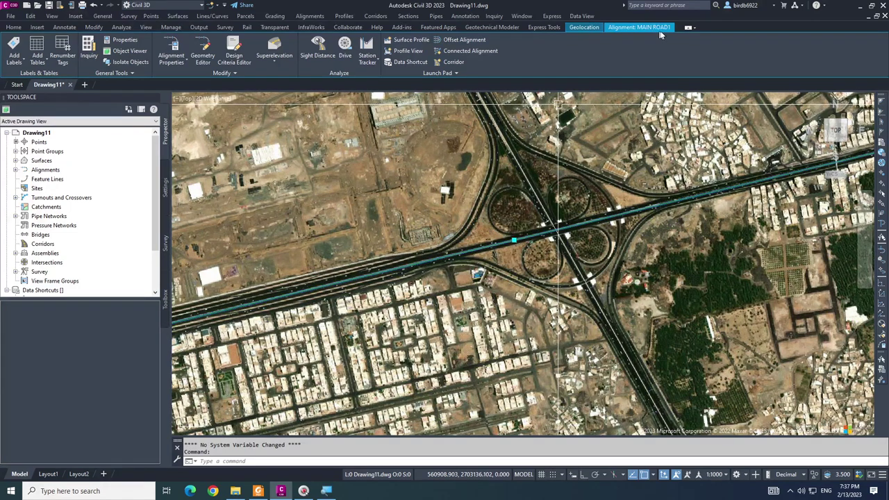
pyautogui.press('Escape')
# Create a centerline alignment from the northwest-southeast road's polyline, keeping its direction and the MAIN ROAD<[Next Counter]> name template
pyautogui.scroll(-3, 576, 243)
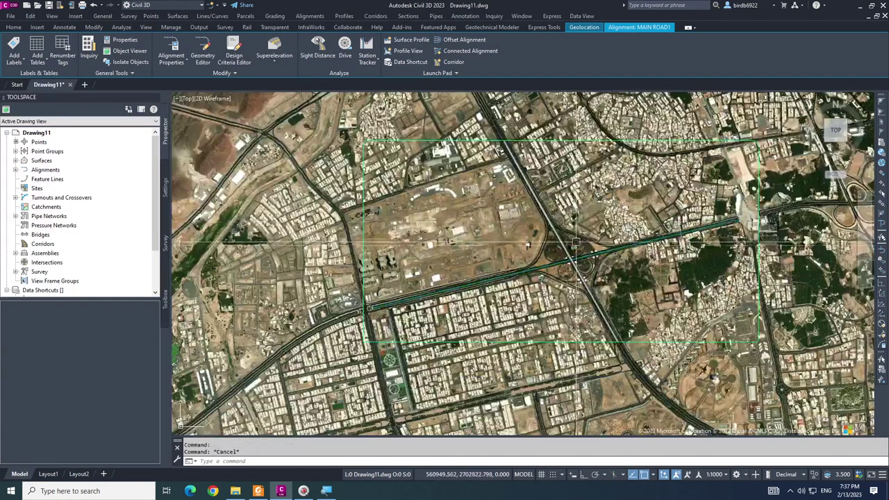
pyautogui.press('Escape')
pyautogui.scroll(4, 508, 189)
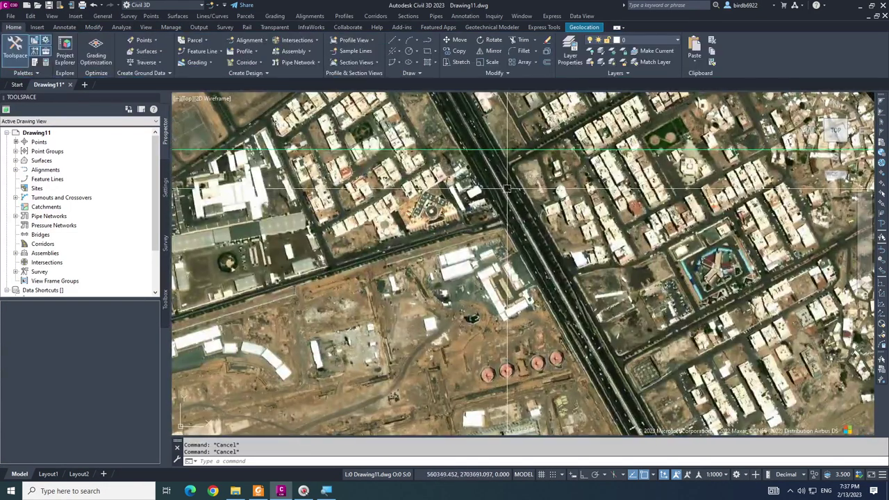
pyautogui.click(249, 39)
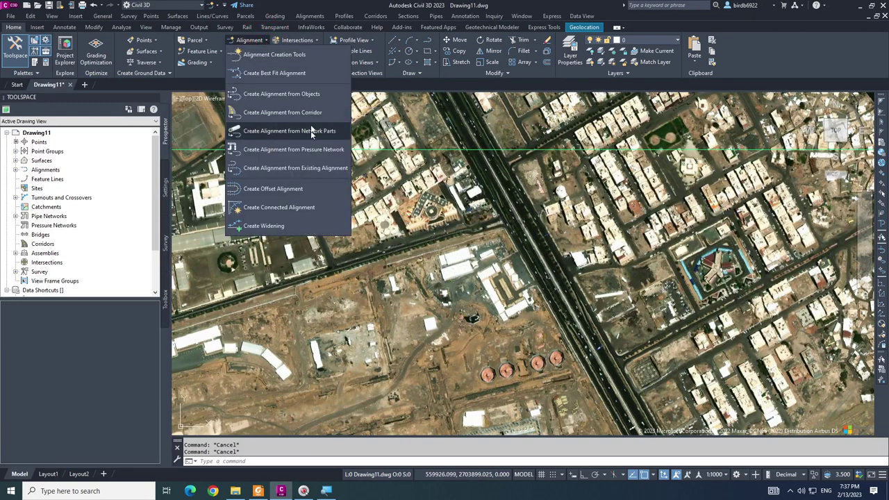
pyautogui.click(280, 93)
pyautogui.click(504, 194)
pyautogui.press('Return')
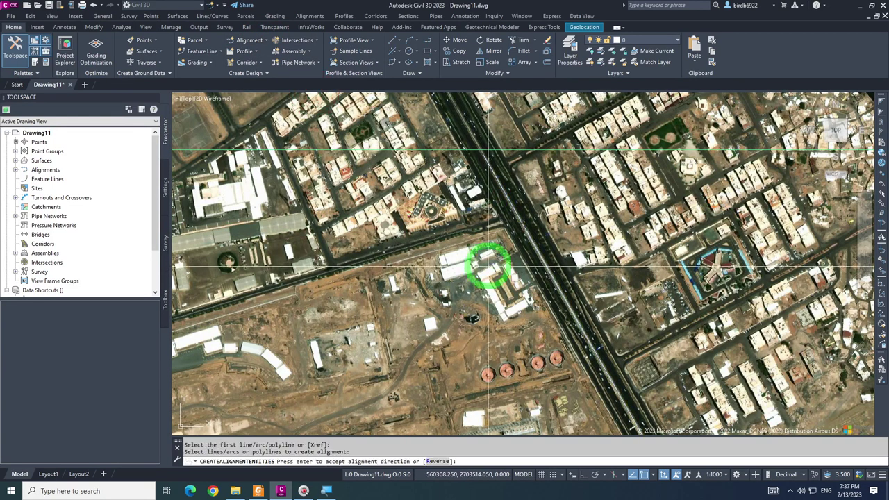
pyautogui.press('Return')
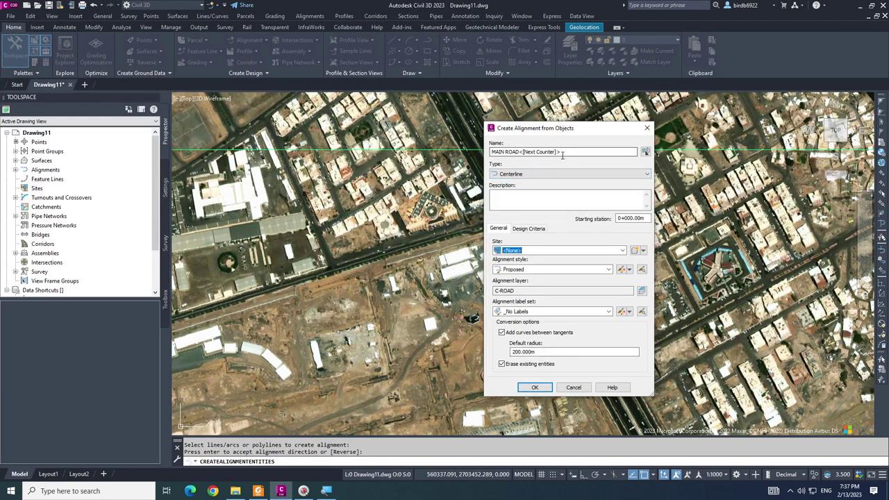
pyautogui.click(646, 151)
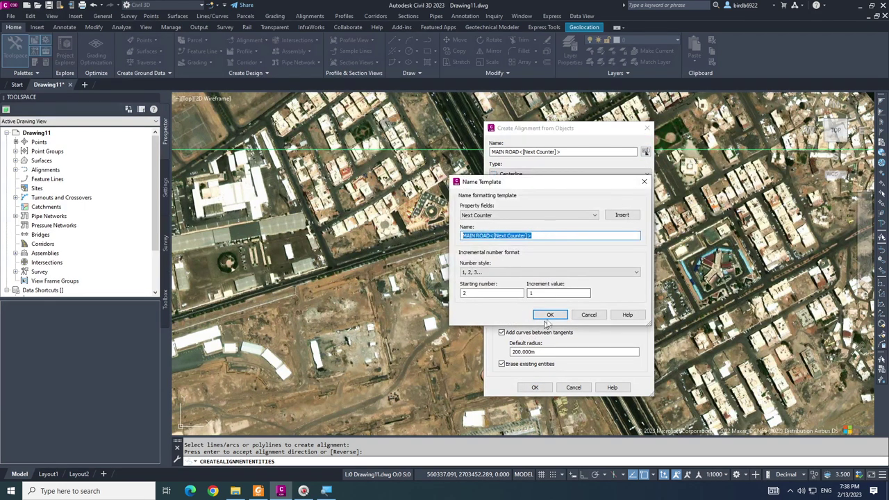
pyautogui.click(550, 314)
pyautogui.click(535, 387)
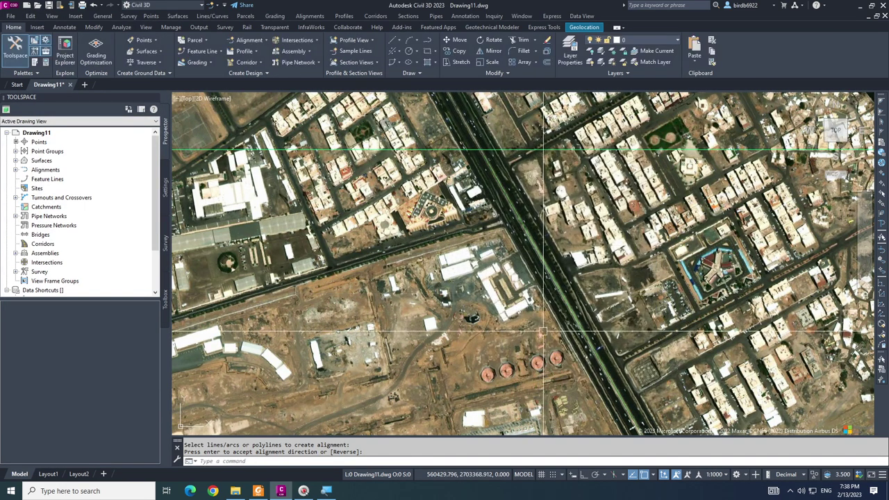
# Examine both main road alignments and the cloverleaf's loops and ramps on the aerial map
pyautogui.scroll(-5, 544, 332)
pyautogui.press('Escape')
pyautogui.scroll(3, 531, 285)
pyautogui.press('Escape')
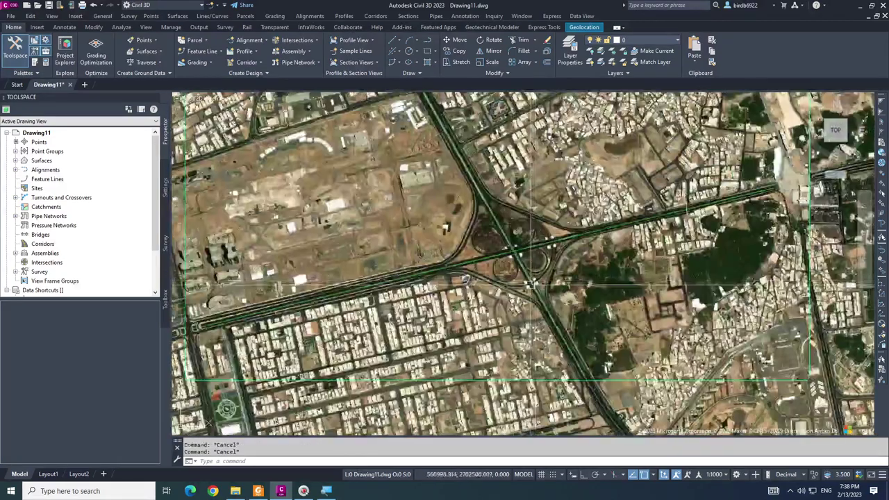
pyautogui.moveTo(532, 284); pyautogui.dragTo(517, 246, button='middle')
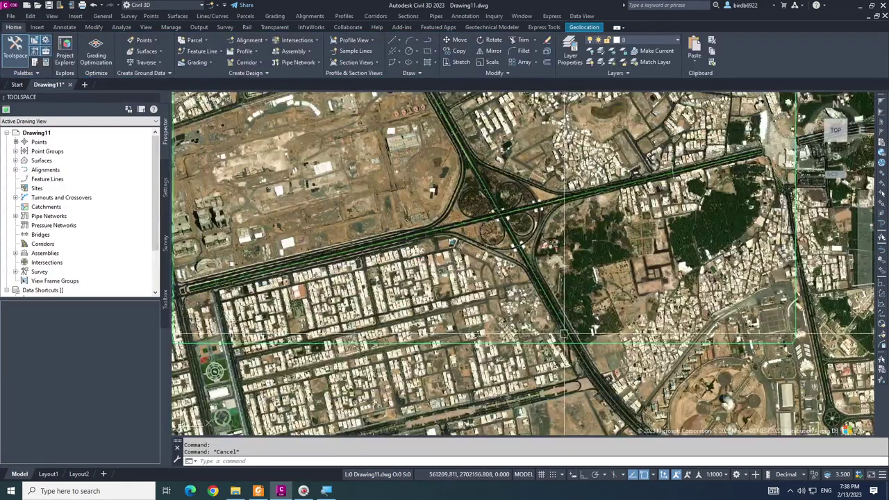
pyautogui.scroll(-2, 555, 291)
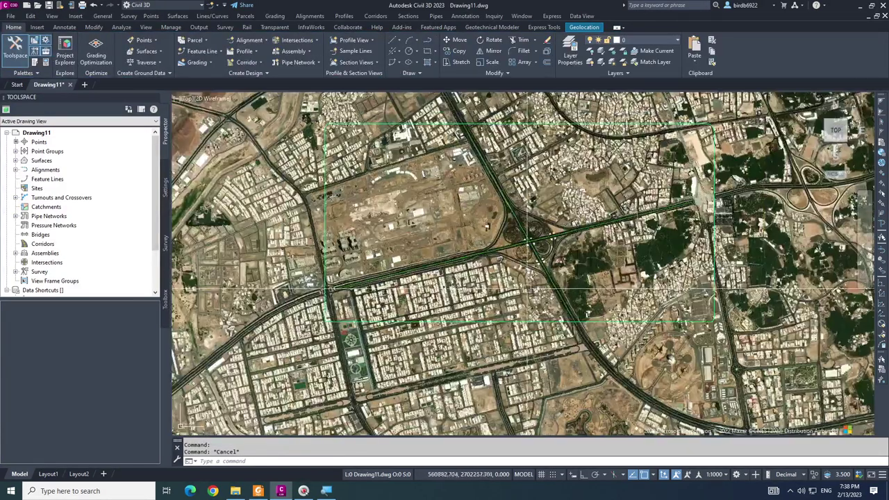
pyautogui.scroll(2, 530, 288)
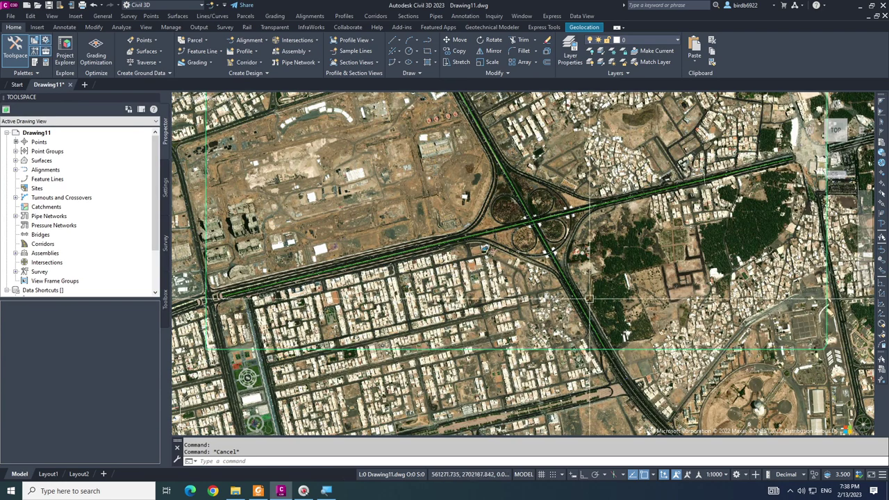
pyautogui.scroll(4, 486, 328)
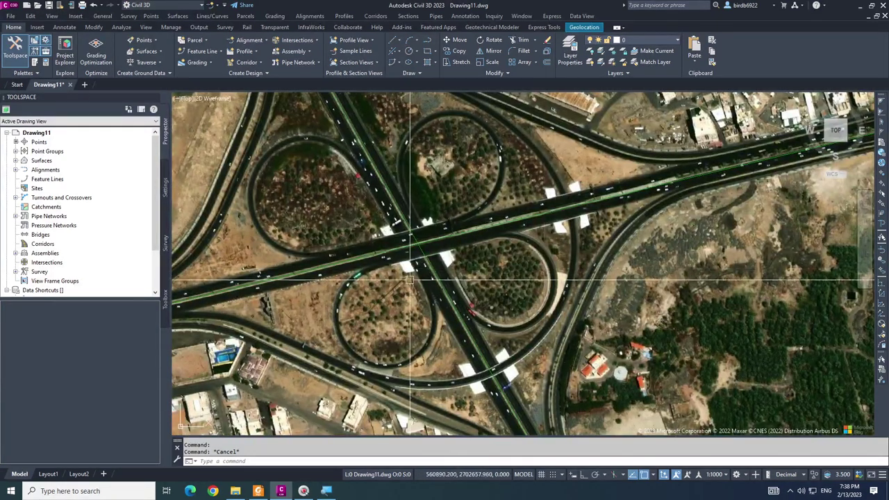
pyautogui.scroll(-2, 422, 258)
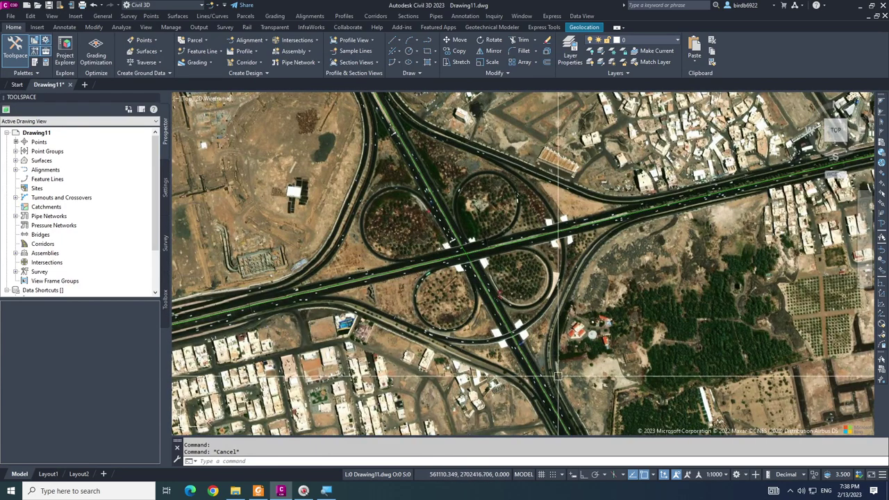
pyautogui.moveTo(558, 378); pyautogui.dragTo(574, 286, button='middle')
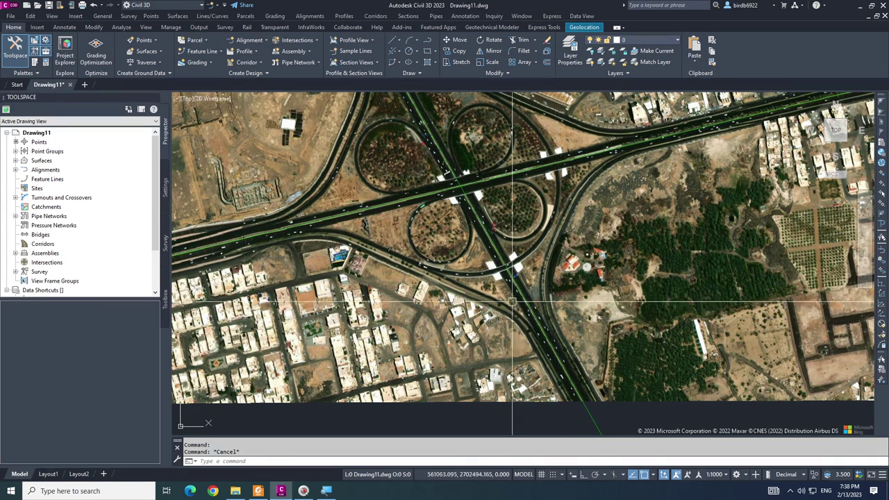
pyautogui.scroll(-2, 512, 302)
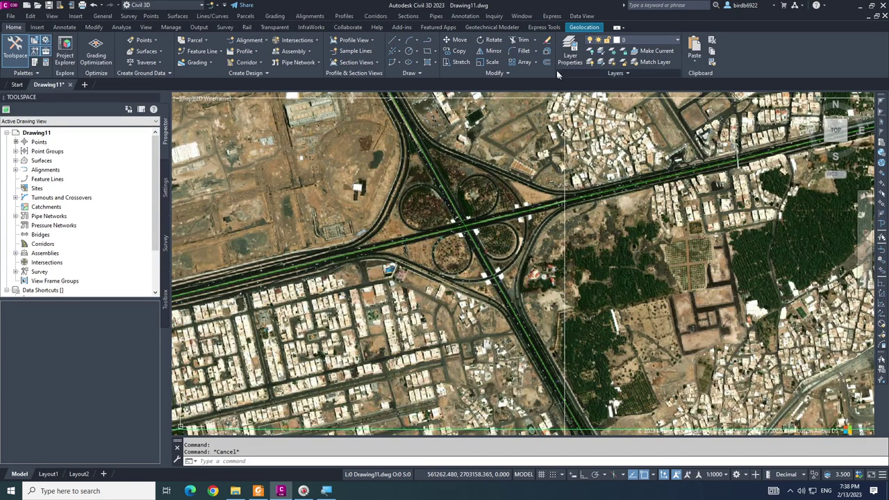
# Set the online map behind the alignments to Map Aerial again
pyautogui.click(582, 27)
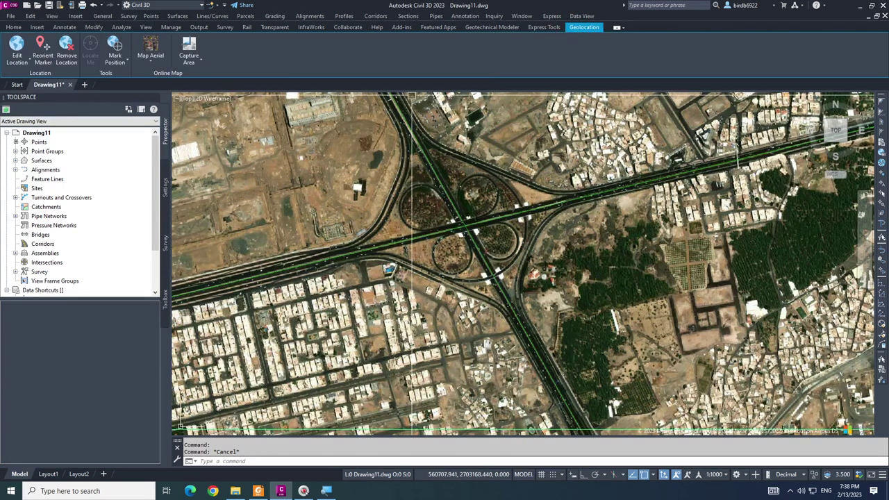
pyautogui.click(151, 61)
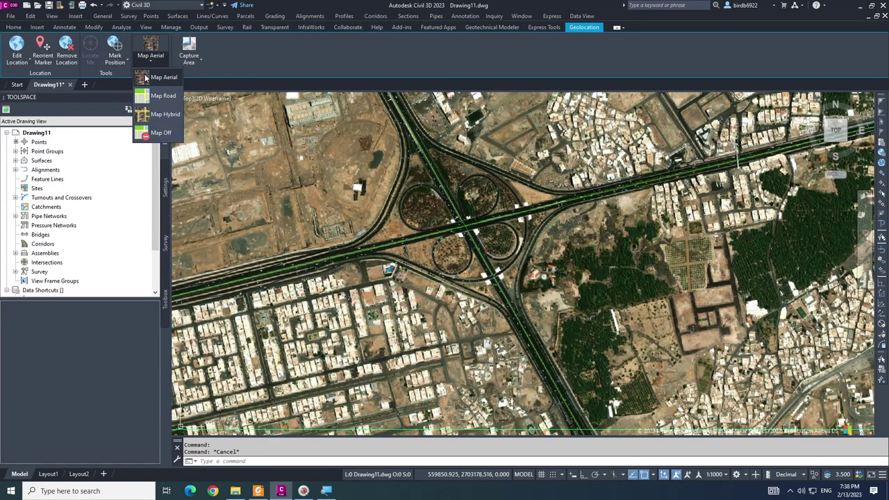
pyautogui.click(147, 77)
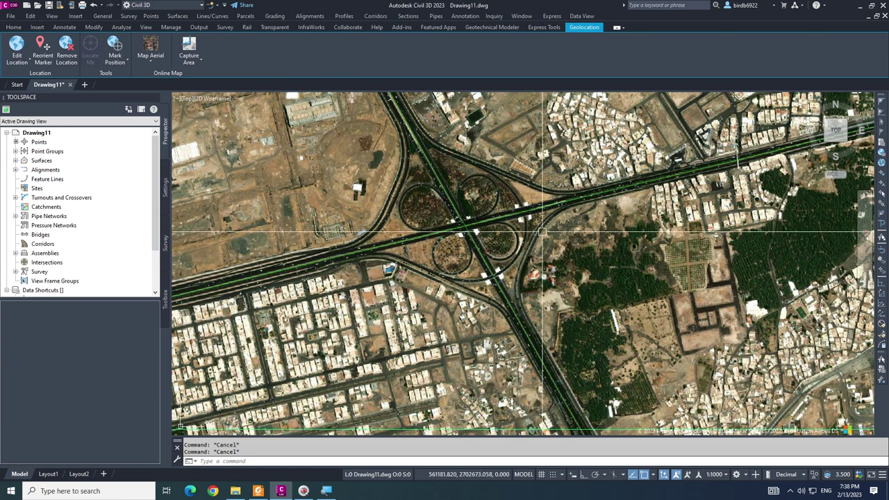
pyautogui.click(14, 27)
pyautogui.scroll(4, 499, 263)
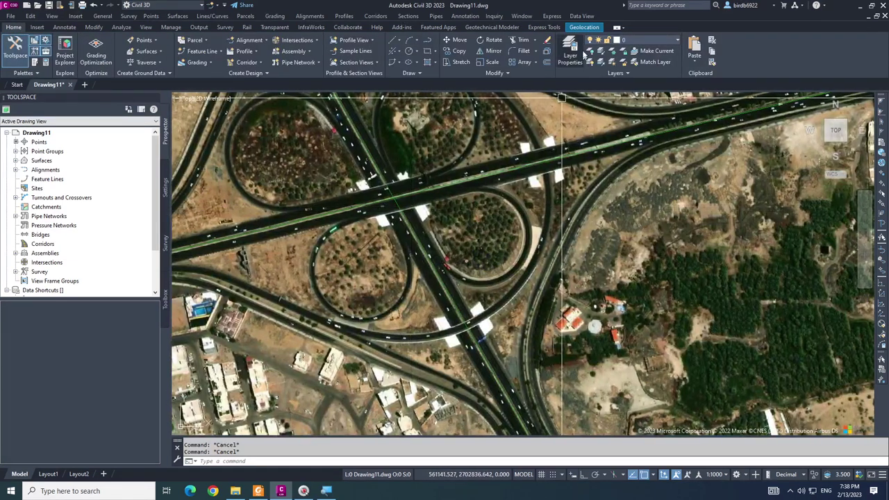
# Turn off the online map behind the two main road alignments
pyautogui.click(584, 27)
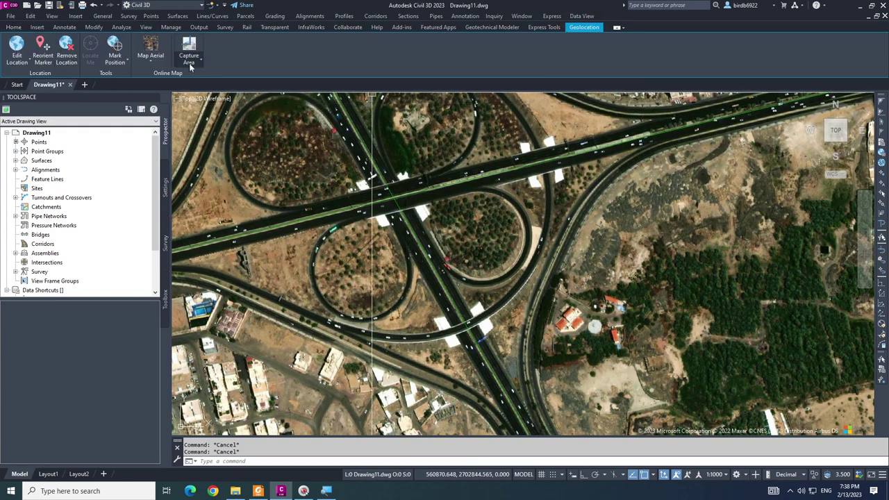
pyautogui.click(145, 61)
pyautogui.click(157, 133)
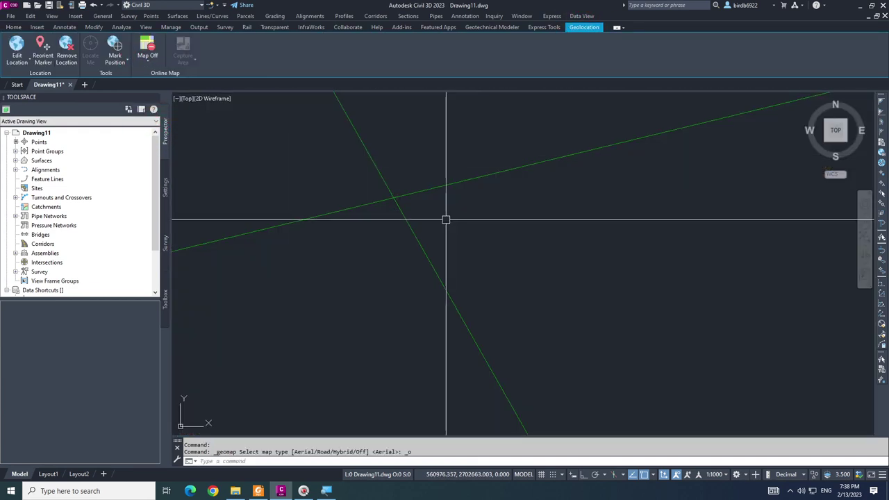
pyautogui.scroll(-5, 494, 278)
pyautogui.press('Escape')
pyautogui.scroll(4, 494, 266)
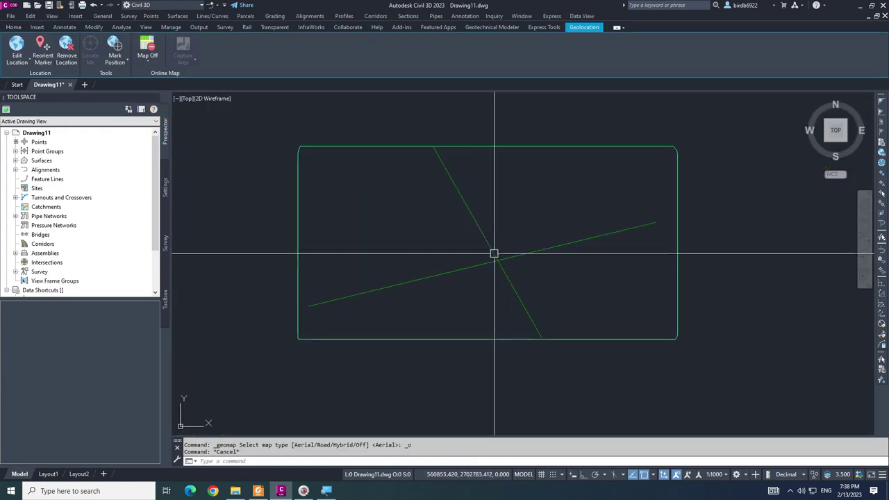
pyautogui.press('Escape')
pyautogui.scroll(2, 507, 283)
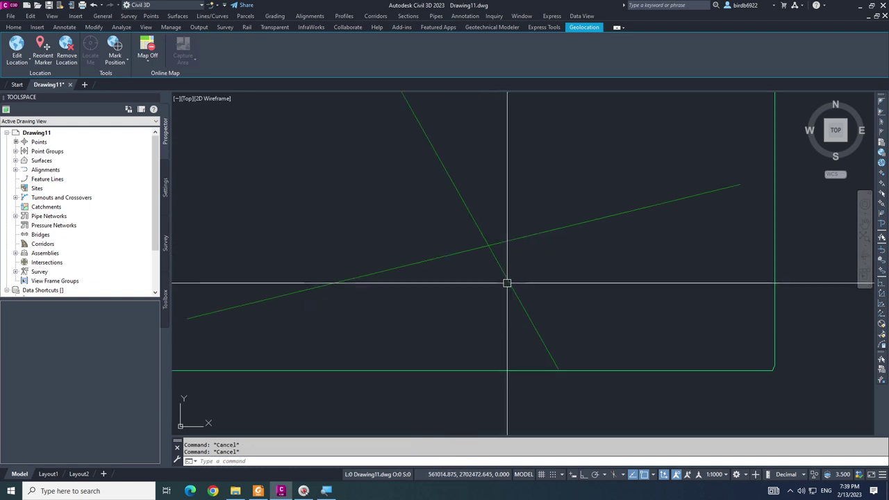
# Draw a vertical polyline and a horizontal polyline crossing it in the empty space east of the surface boundary, with ortho on
pyautogui.scroll(-1, 507, 283)
pyautogui.scroll(-1, 490, 307)
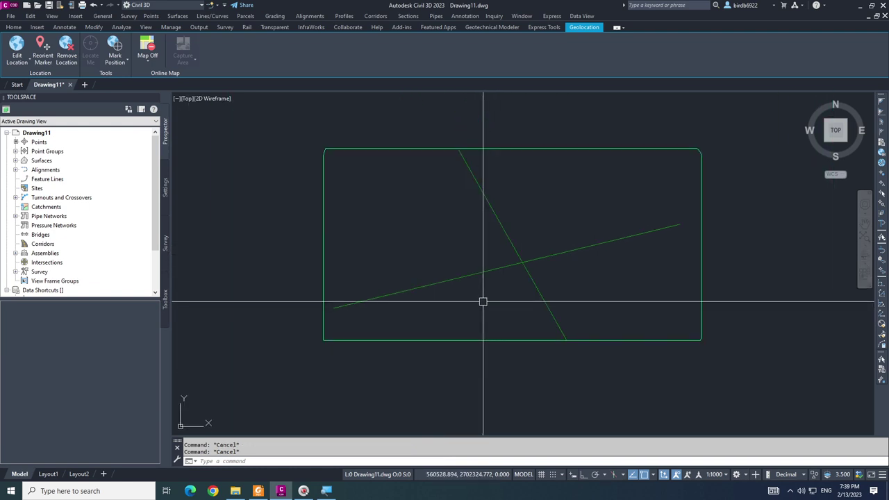
pyautogui.scroll(-2, 528, 299)
pyautogui.scroll(1, 577, 289)
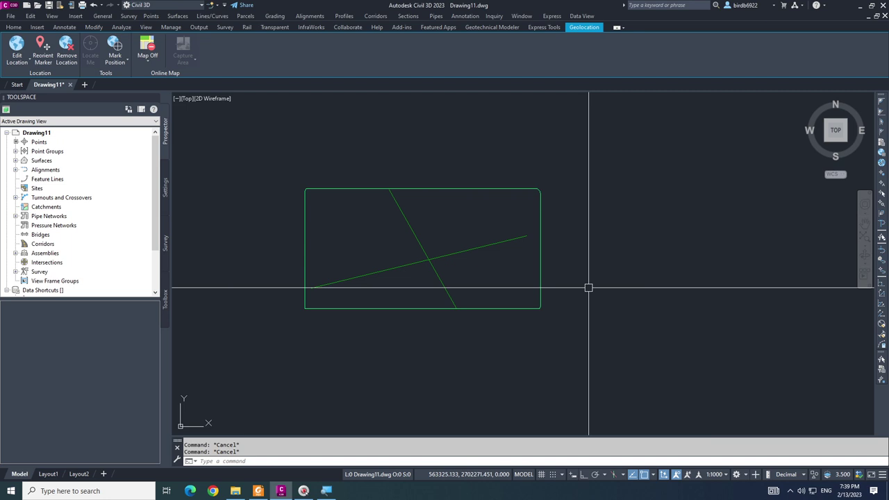
pyautogui.write('PL')
pyautogui.press('Return')
pyautogui.click(636, 208)
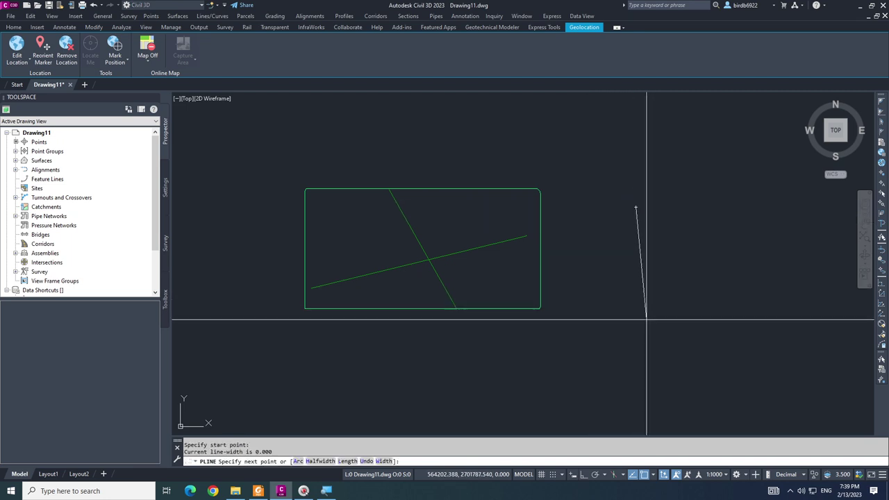
pyautogui.press('F8')
pyautogui.click(653, 361)
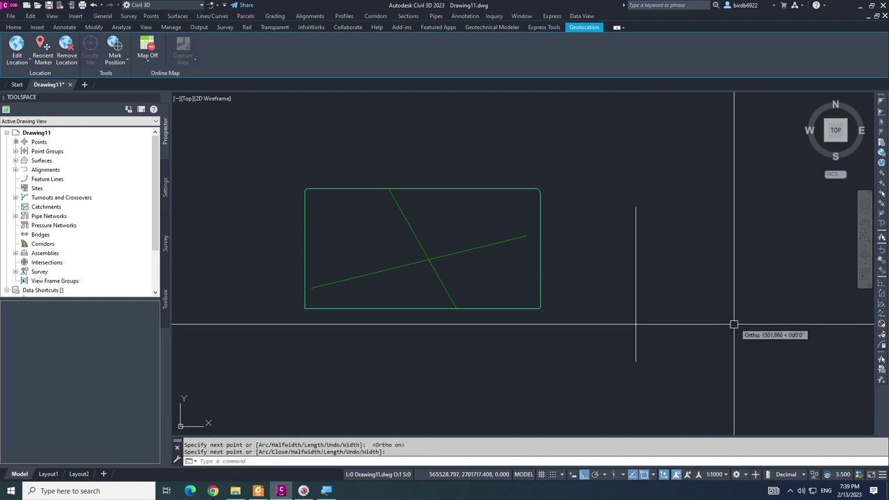
pyautogui.press('Return')
pyautogui.press('Return')
pyautogui.click(549, 281)
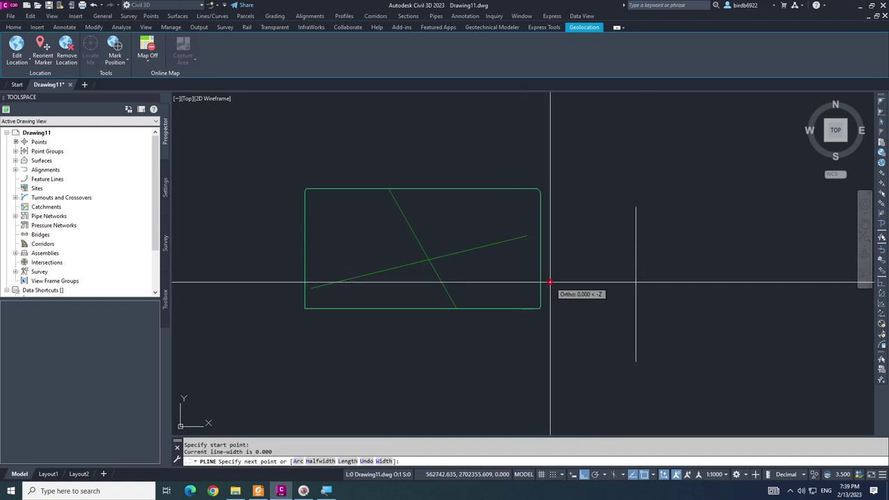
pyautogui.click(792, 280)
# Erase the two crossing polylines east of the surface boundary
pyautogui.press('Escape')
pyautogui.write('e')
pyautogui.press('Return')
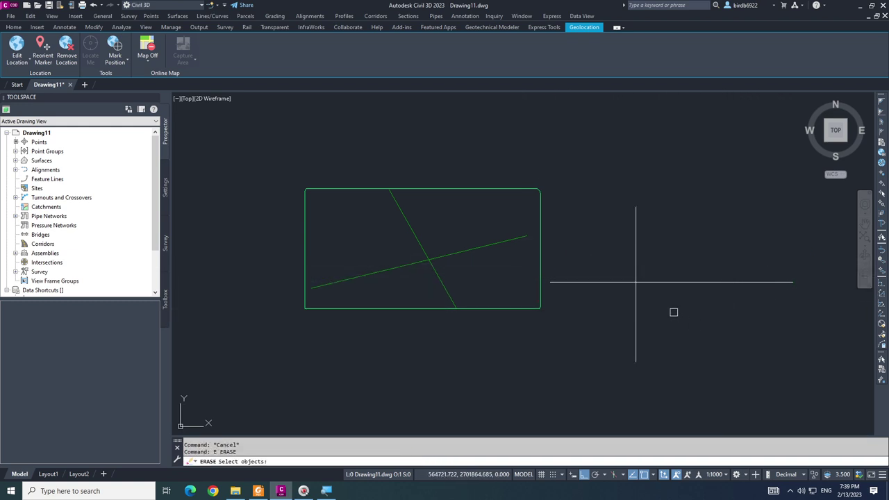
pyautogui.click(662, 307)
pyautogui.click(619, 266)
pyautogui.press('Return')
pyautogui.scroll(3, 417, 271)
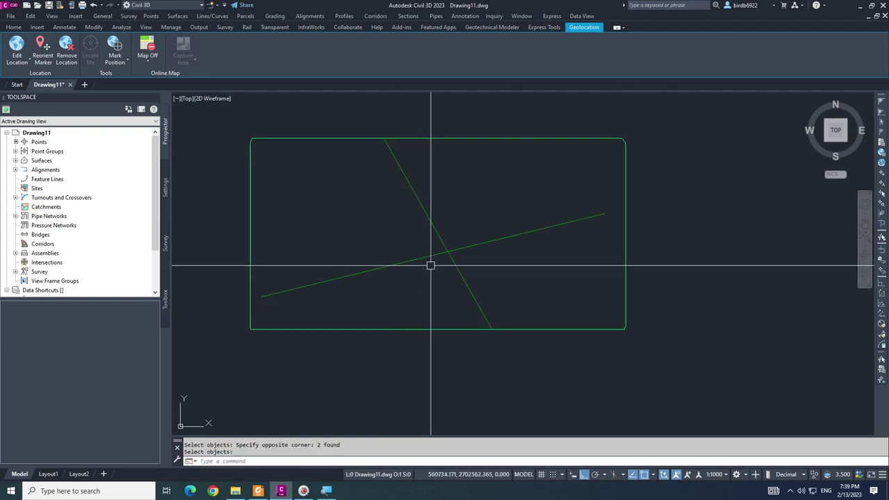
# Start a connected alignment from MAIN ROAD1 to MAIN ROAD2, located in the southwest quadrant of their crossing
pyautogui.press('Escape')
pyautogui.scroll(2, 486, 261)
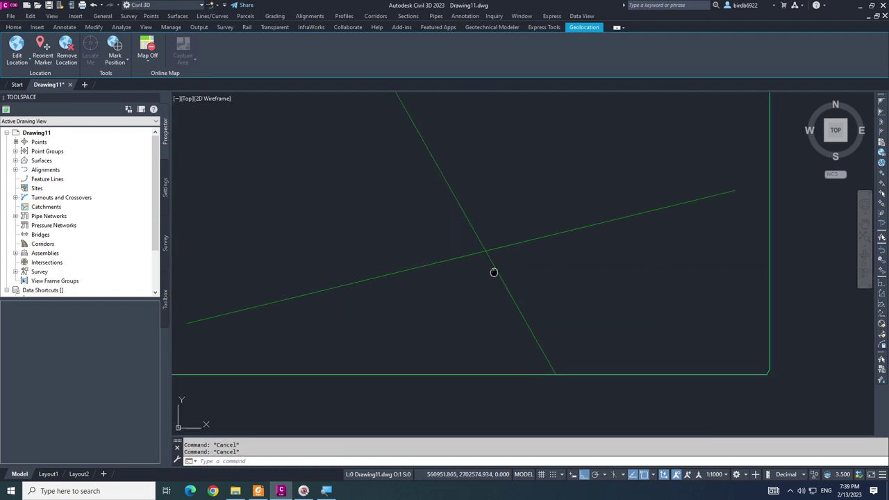
pyautogui.click(449, 264)
pyautogui.scroll(-2, 486, 258)
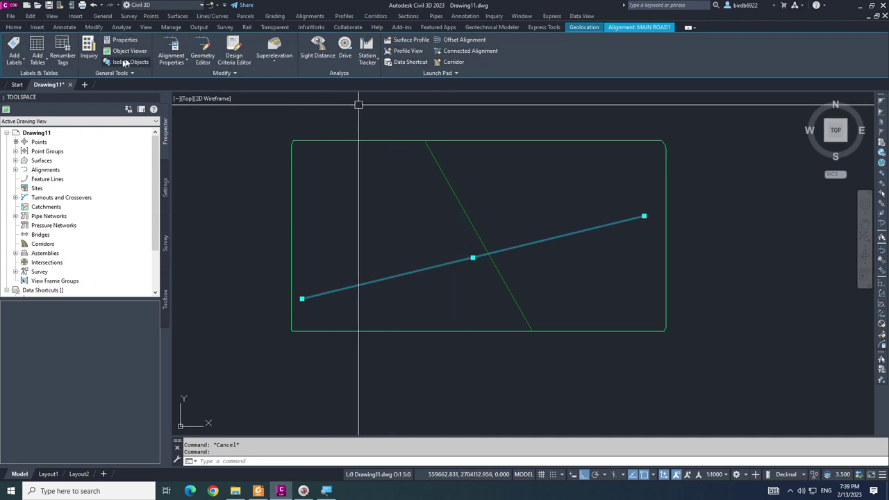
pyautogui.click(485, 51)
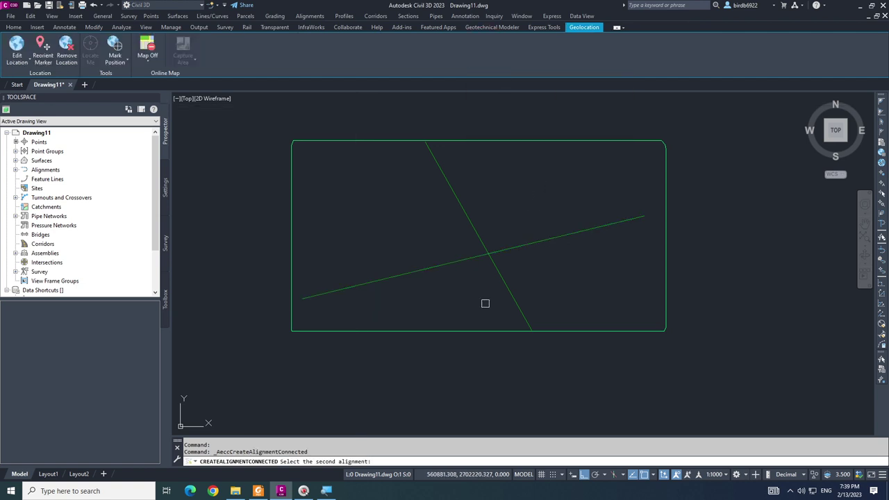
pyautogui.scroll(2, 488, 275)
pyautogui.click(497, 259)
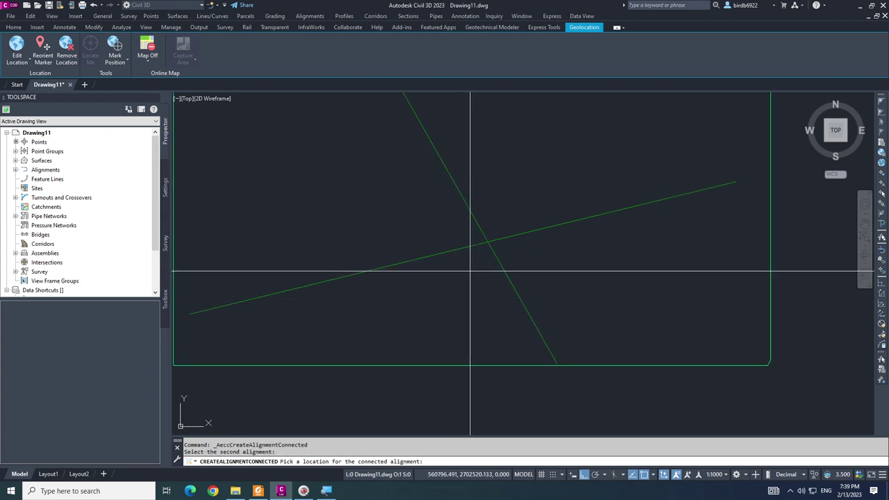
pyautogui.click(470, 274)
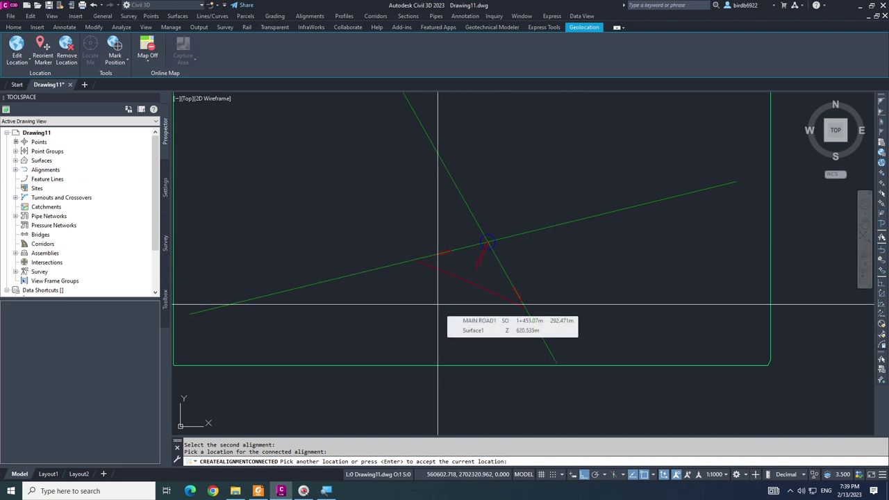
pyautogui.press('Return')
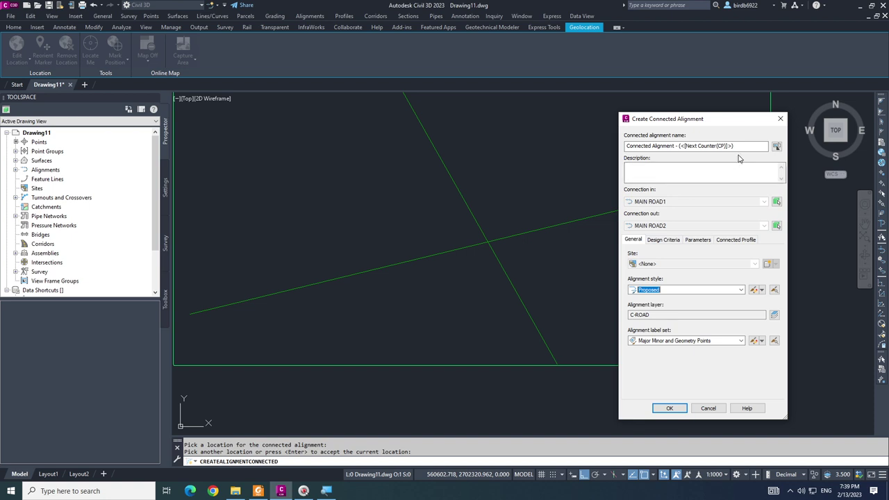
# Name the connected alignment Connected-1 followed by the Next Counter field and set its starting design speed to 30
pyautogui.moveTo(728, 145); pyautogui.dragTo(620, 147)
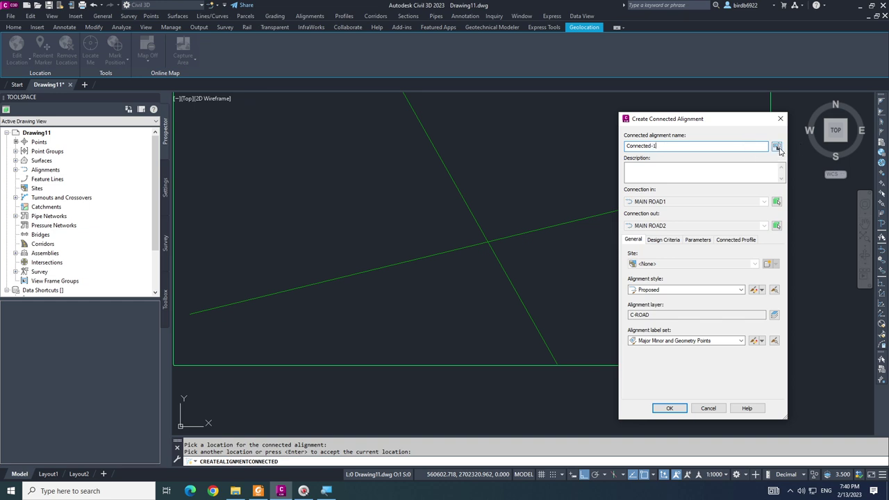
pyautogui.click(777, 146)
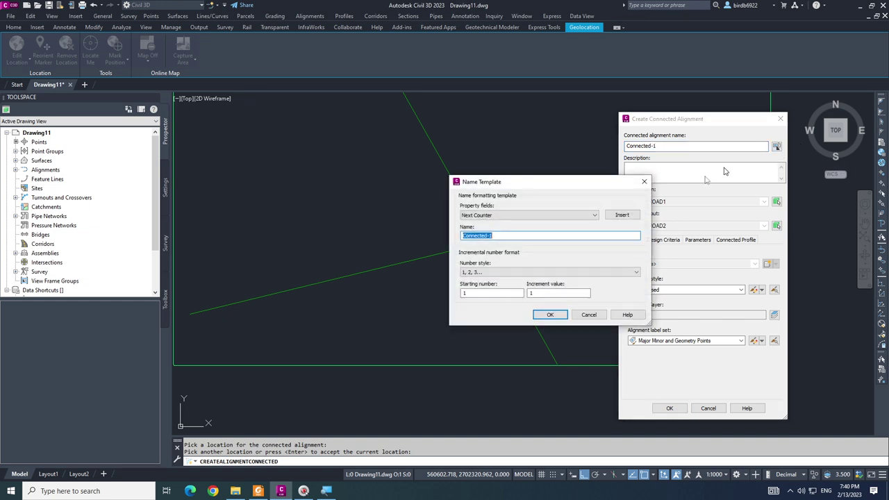
pyautogui.click(620, 216)
pyautogui.click(550, 314)
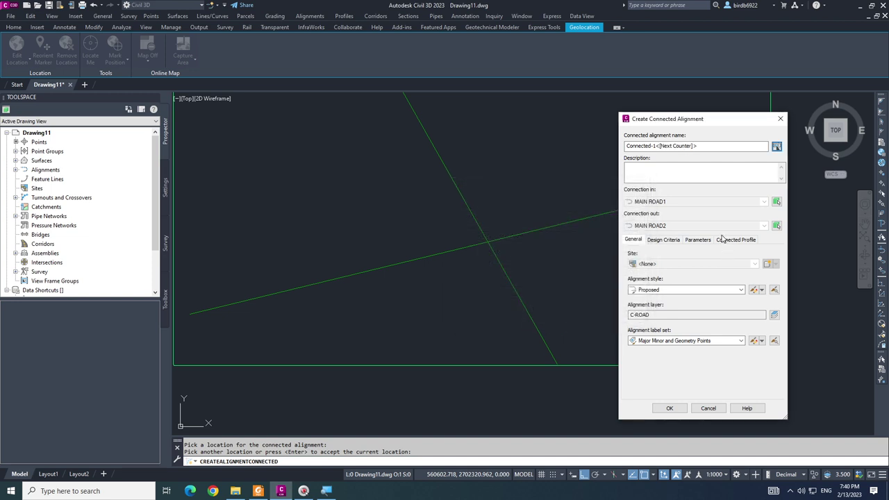
pyautogui.click(656, 240)
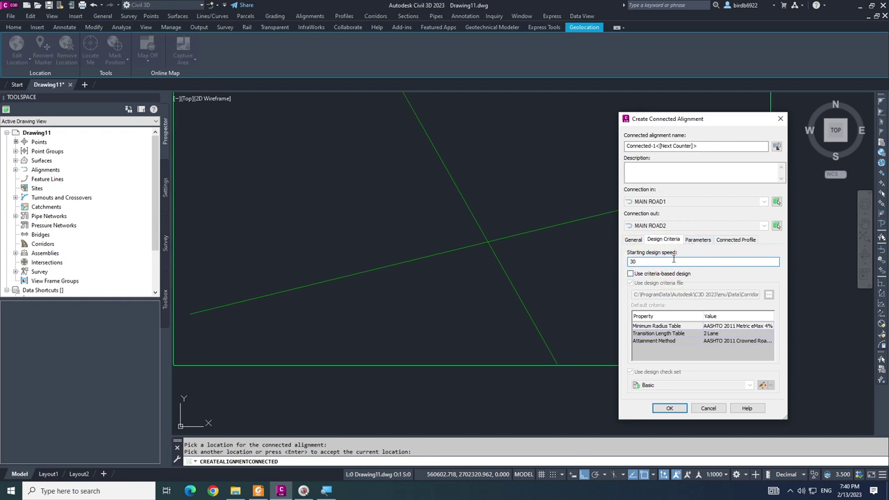
# Set the connection's curve group to Spiral-Curve-Spiral with a 65 m curve radius and a degree of curvature greater than 180°
pyautogui.click(698, 239)
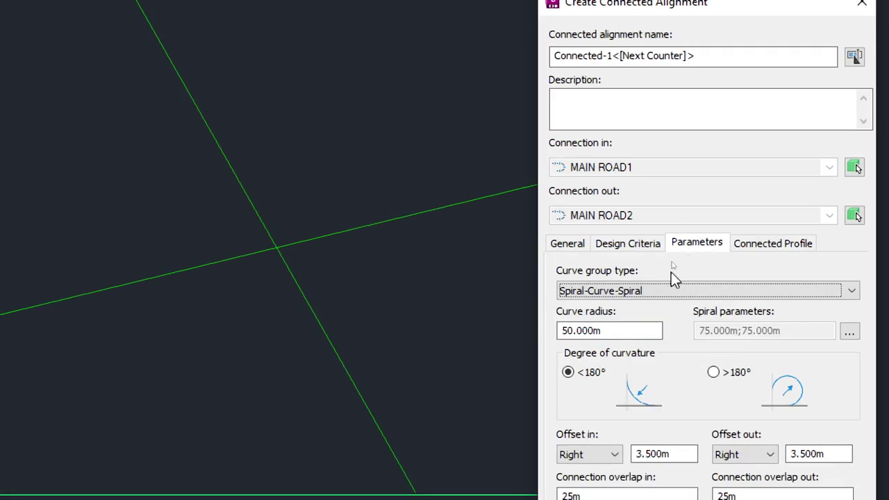
pyautogui.click(626, 291)
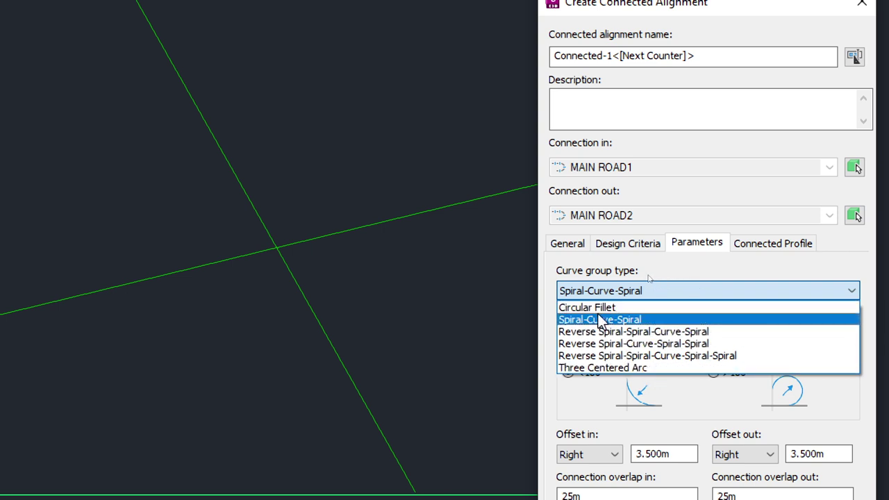
pyautogui.click(634, 321)
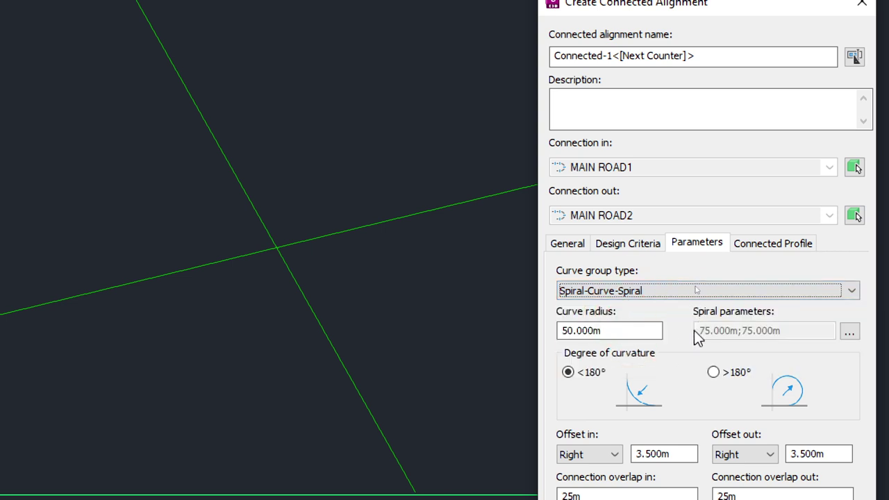
pyautogui.click(614, 332)
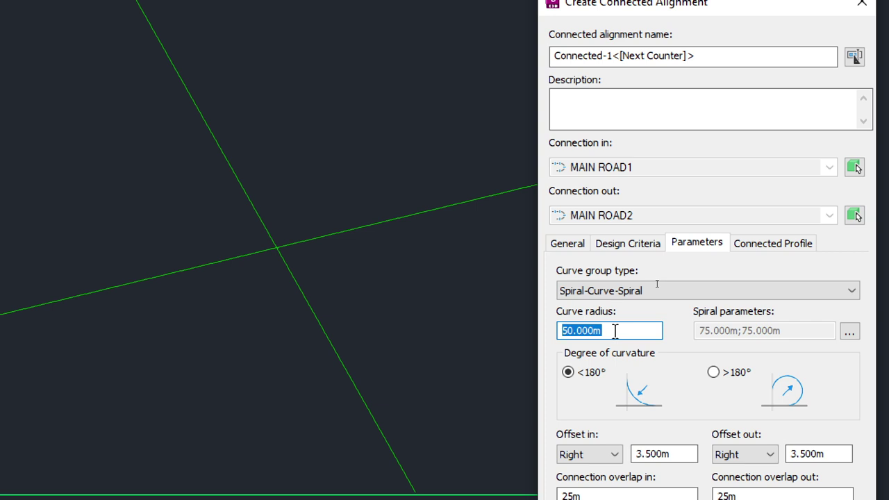
pyautogui.write('65')
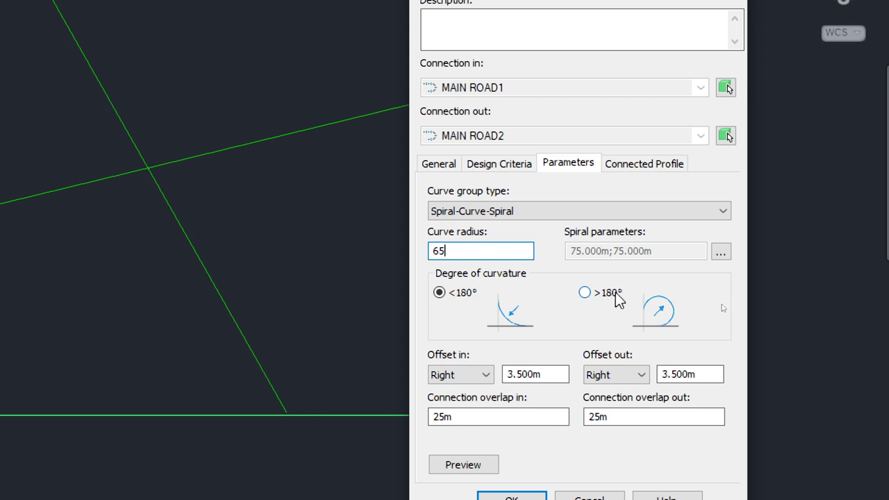
pyautogui.click(583, 293)
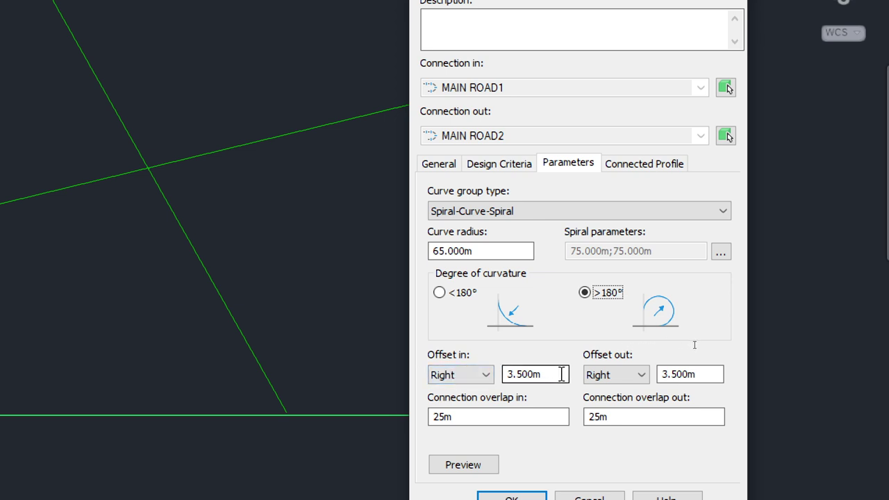
# Set the connected alignment's in and out offsets to 0, close its settings and deselect the main road
pyautogui.doubleClick(514, 375)
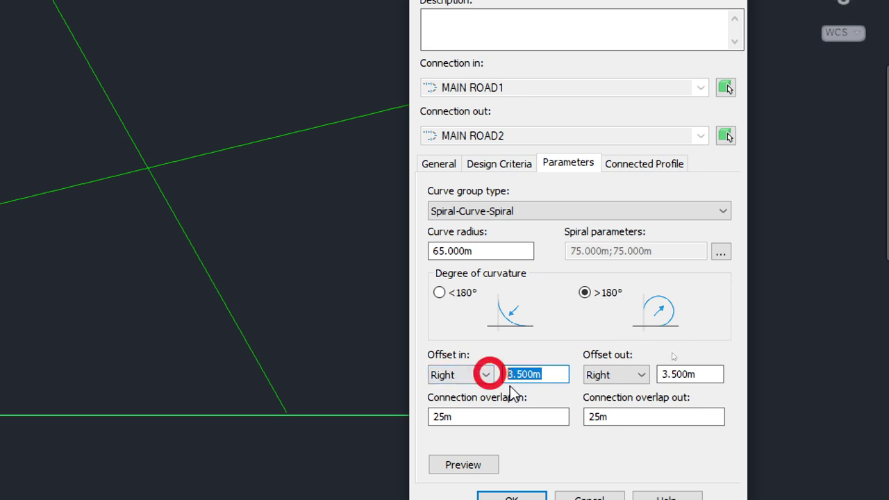
pyautogui.write('0')
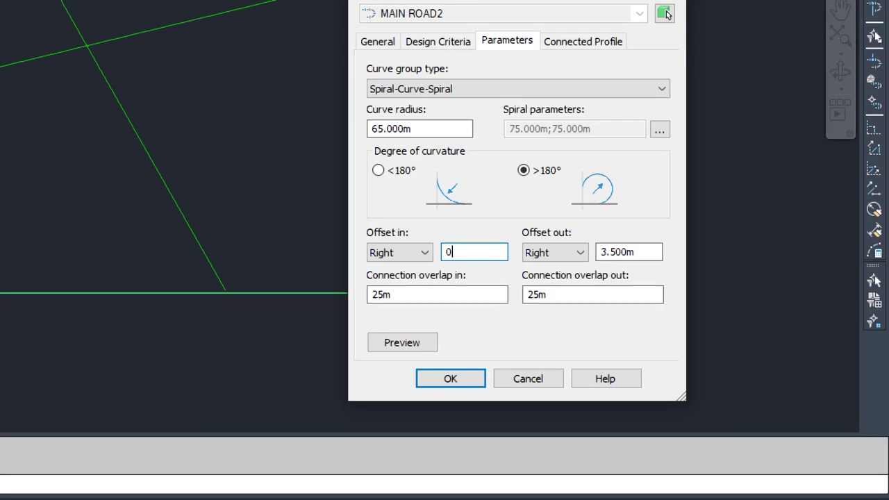
pyautogui.click(629, 247)
pyautogui.doubleClick(611, 252)
pyautogui.write('0')
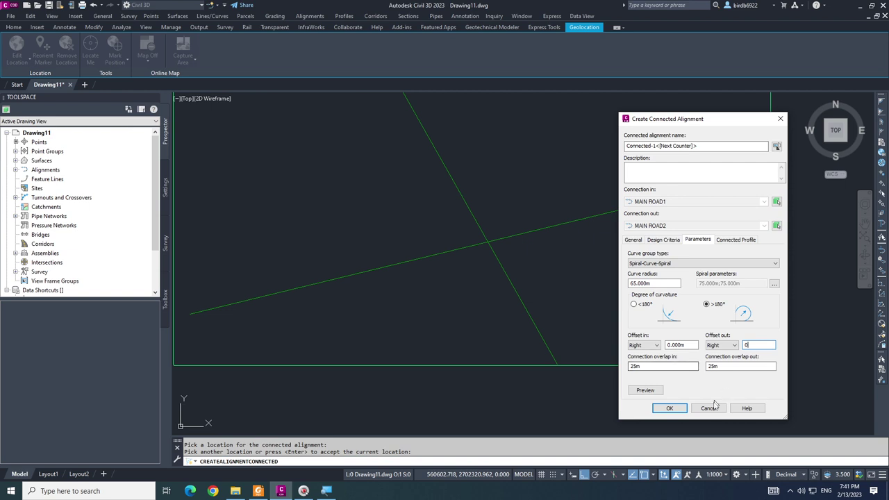
pyautogui.click(670, 408)
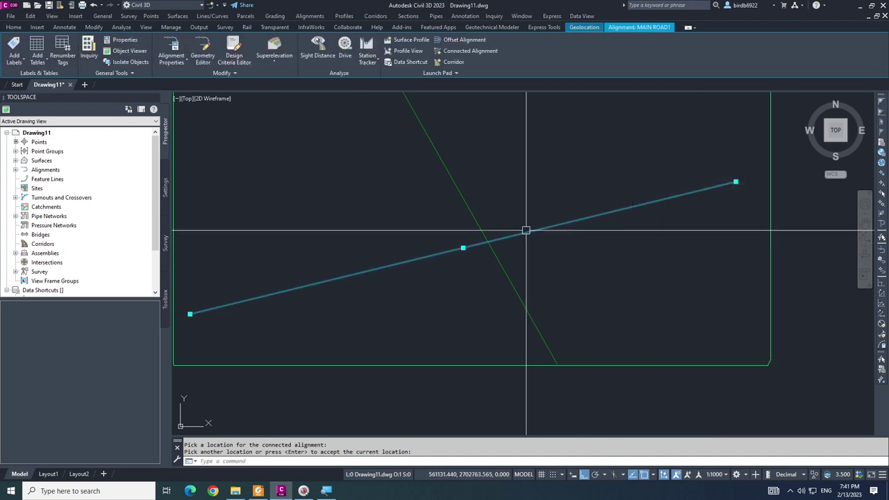
pyautogui.press('Escape')
pyautogui.press('Escape')
# Set the online map back to Map Aerial and inspect the crossing of the two main roads
pyautogui.click(147, 60)
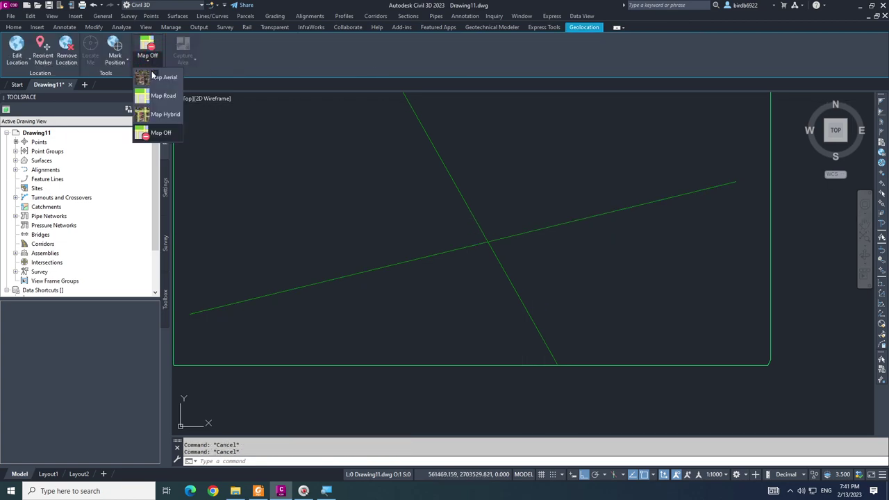
pyautogui.click(154, 78)
pyautogui.scroll(3, 420, 270)
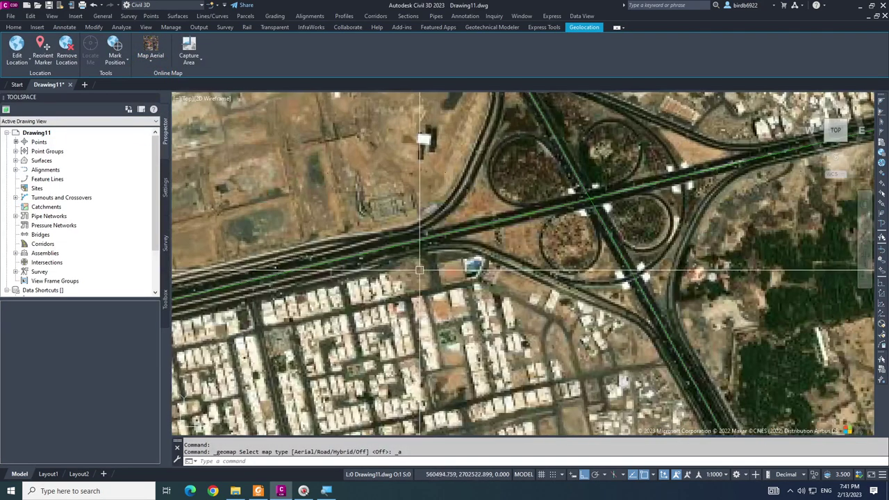
pyautogui.scroll(2, 441, 222)
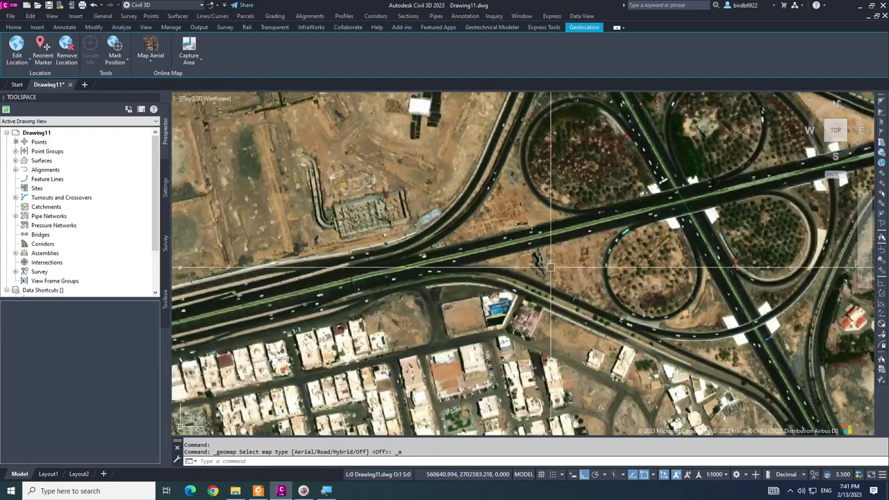
pyautogui.scroll(5, 502, 256)
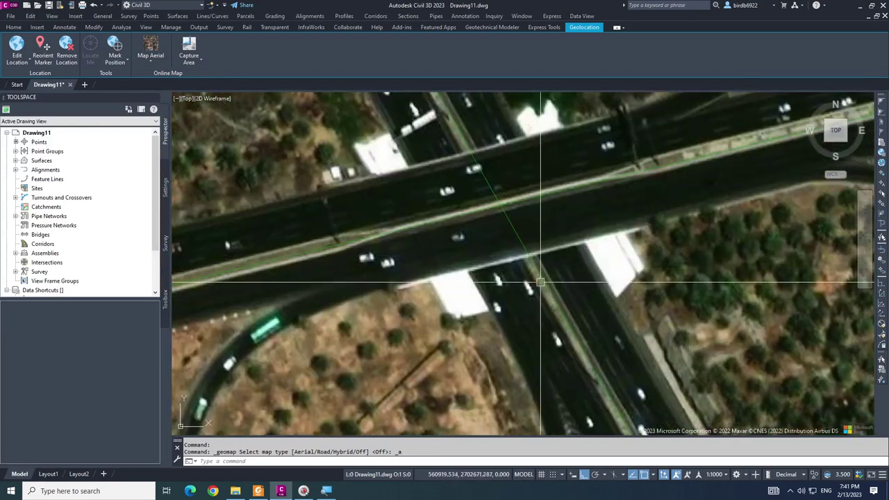
# Measure the full width of the east-west main road beside the crossing with an aligned dimension and erase that dimension
pyautogui.press('Escape')
pyautogui.press('Escape')
pyautogui.write('DA')
pyautogui.press('Return')
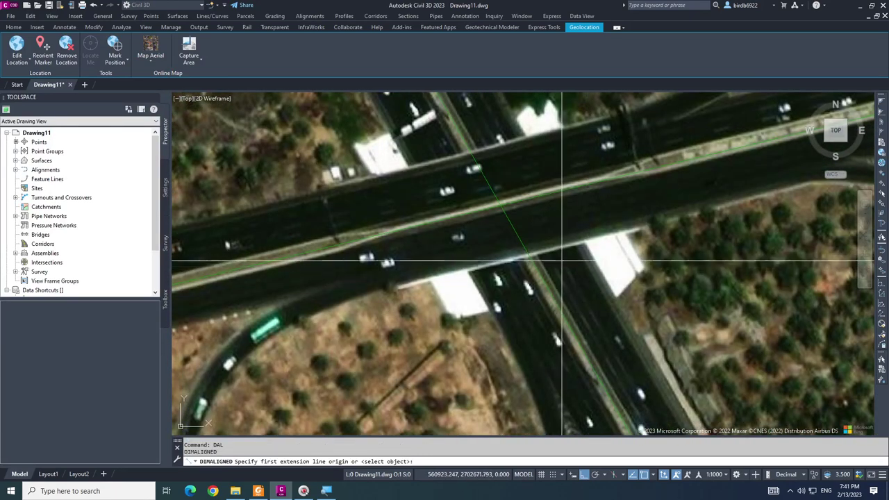
pyautogui.click(559, 246)
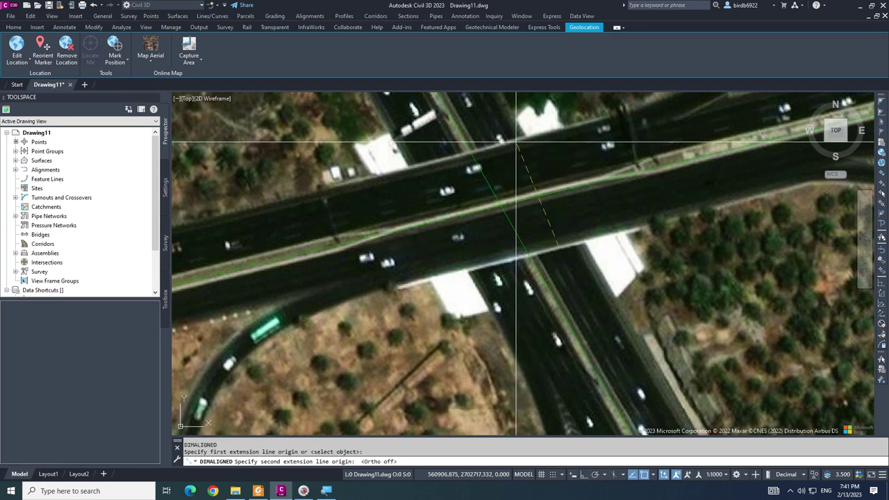
pyautogui.click(512, 134)
pyautogui.scroll(5, 544, 199)
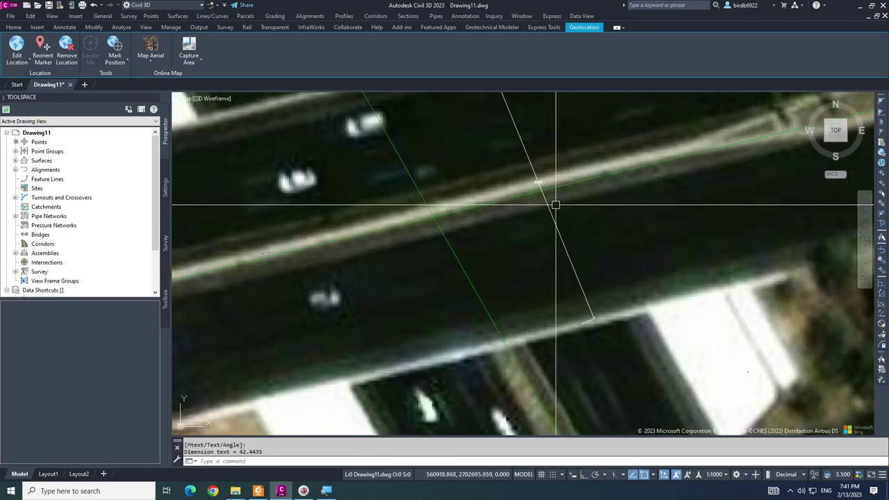
pyautogui.click(545, 201)
pyautogui.scroll(3, 546, 201)
pyautogui.scroll(-3, 562, 258)
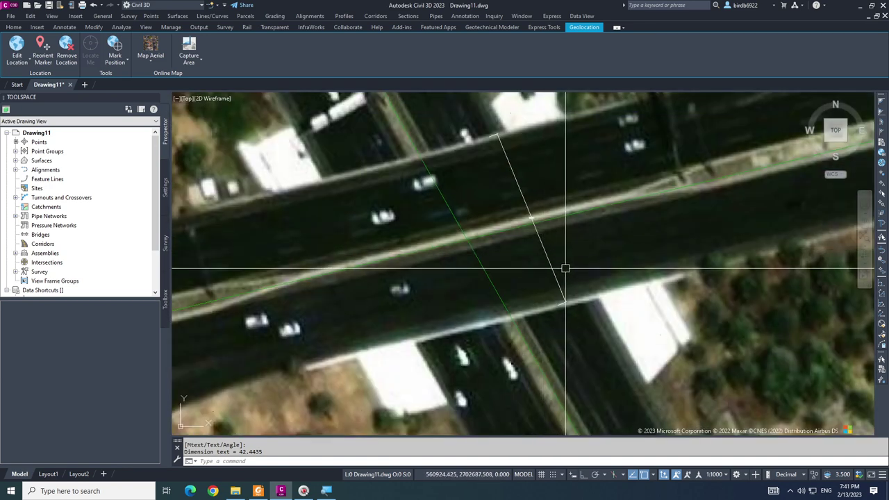
pyautogui.press('Escape')
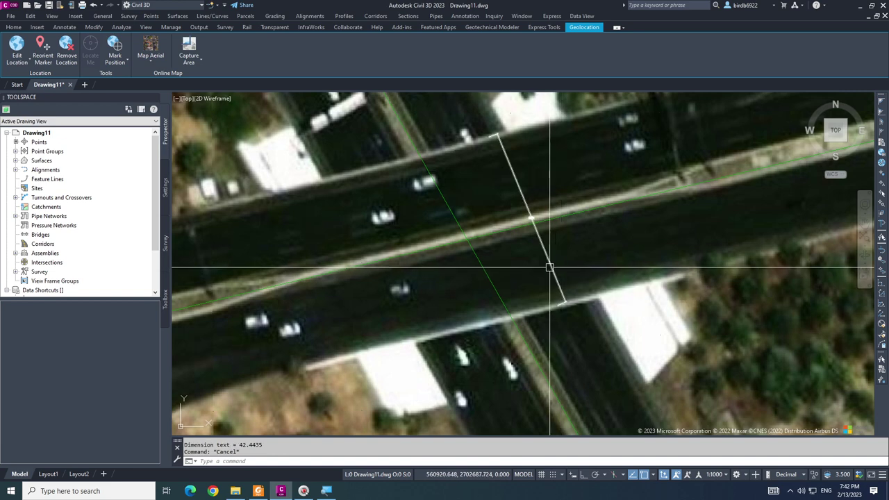
pyautogui.click(549, 264)
pyautogui.press('Escape')
pyautogui.scroll(-2, 526, 269)
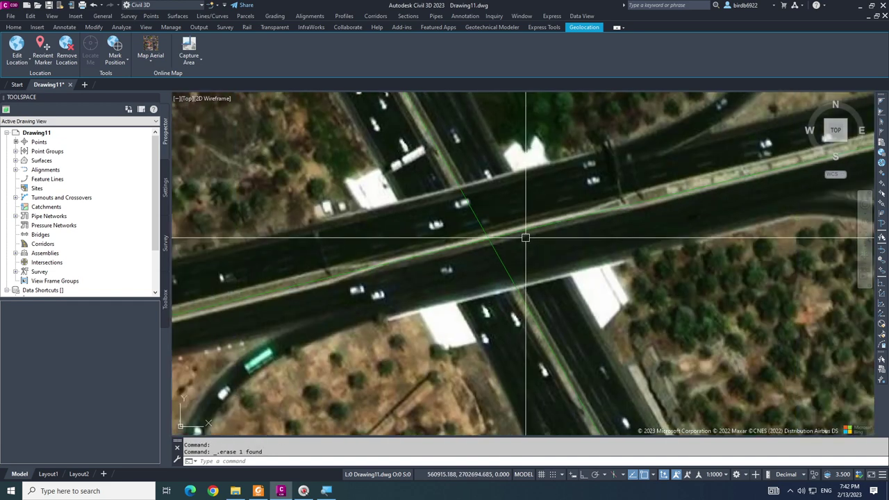
# Start creating offset alignments from MAIN ROAD1 with incremental offsets of 21 m on the left and right
pyautogui.scroll(-5, 437, 243)
pyautogui.click(407, 246)
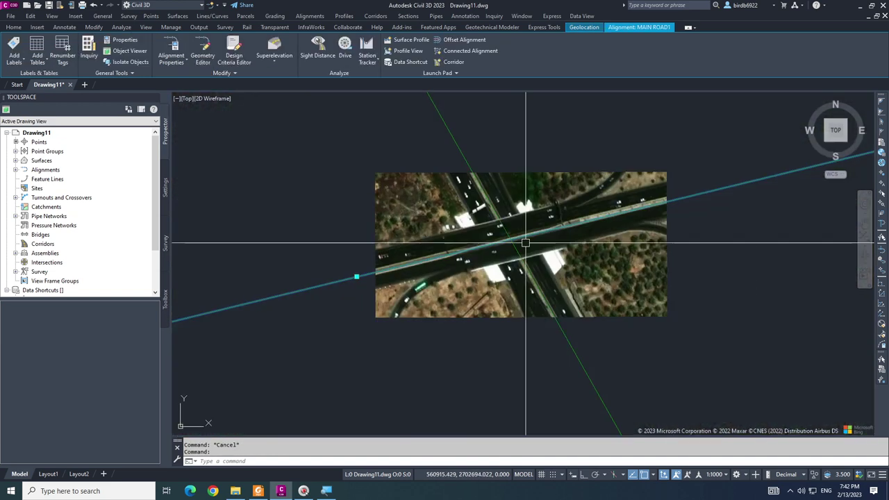
pyautogui.scroll(4, 486, 248)
pyautogui.press('Escape')
pyautogui.click(488, 248)
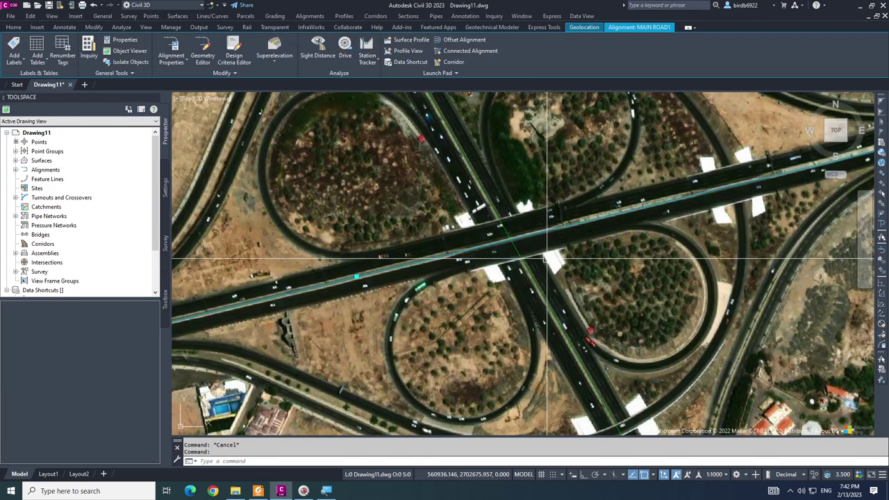
pyautogui.click(470, 40)
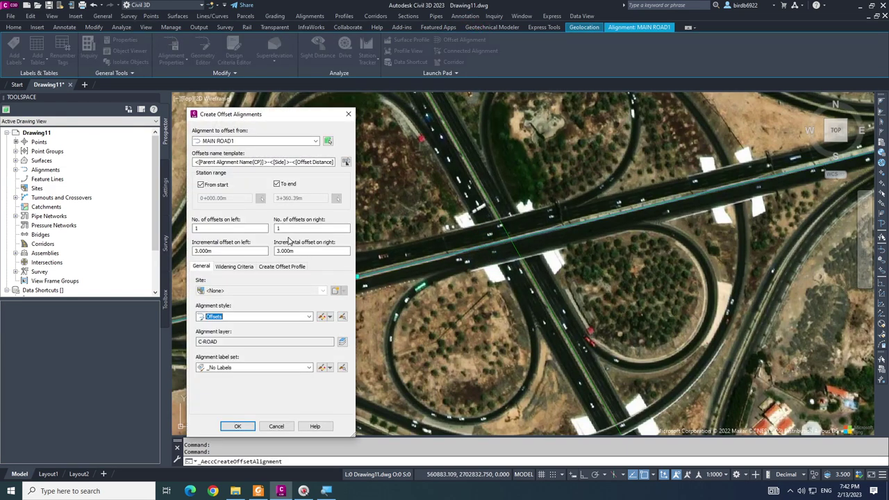
pyautogui.moveTo(196, 253); pyautogui.dragTo(194, 252)
# Switch to SwordSoft Mousetrack and turn on the mouse pointer highlight in its mouse click settings
pyautogui.click(304, 491)
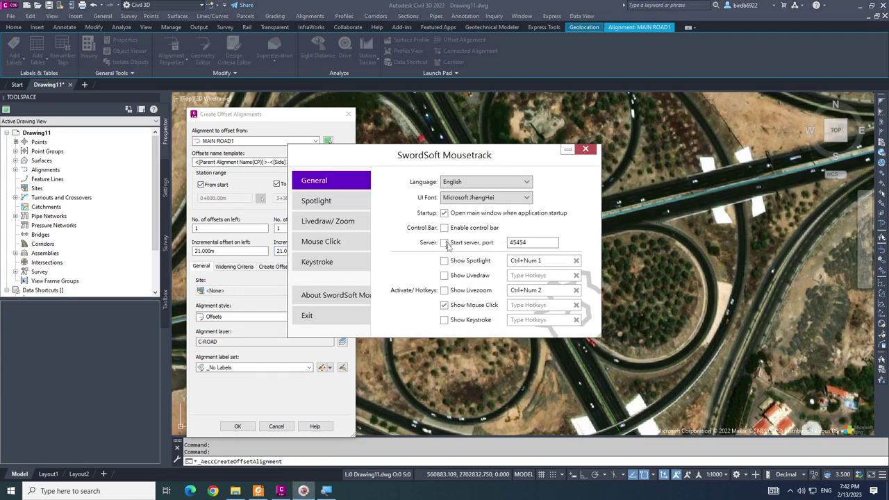
pyautogui.click(336, 204)
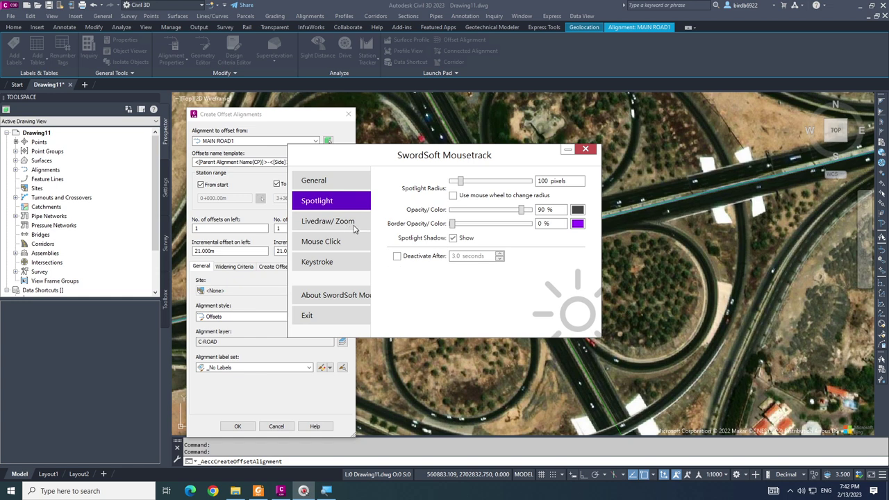
pyautogui.click(354, 227)
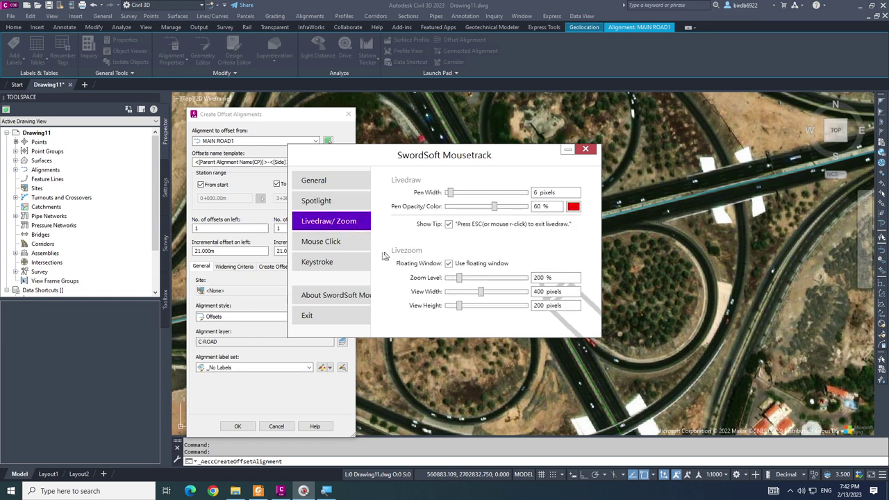
pyautogui.click(350, 243)
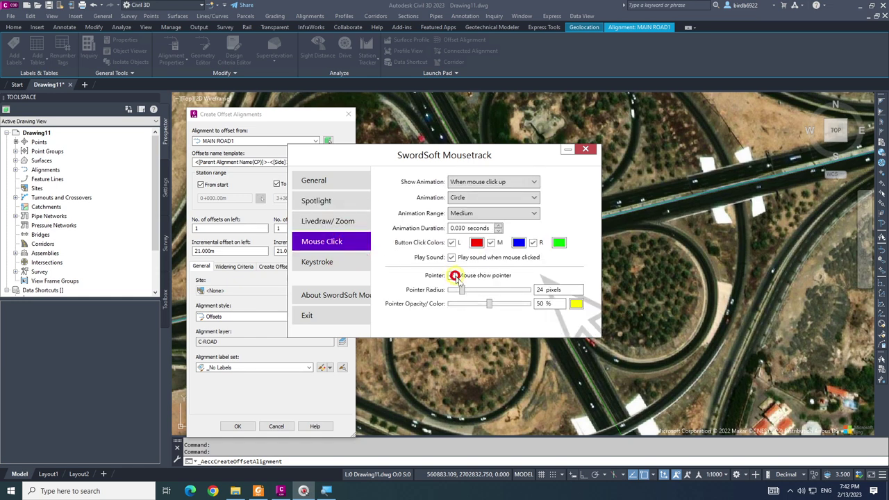
# Keep the label set at _No Labels, review the widening and profile options, and create MAIN ROAD1's 21 m offset alignments on both sides
pyautogui.doubleClick(315, 255)
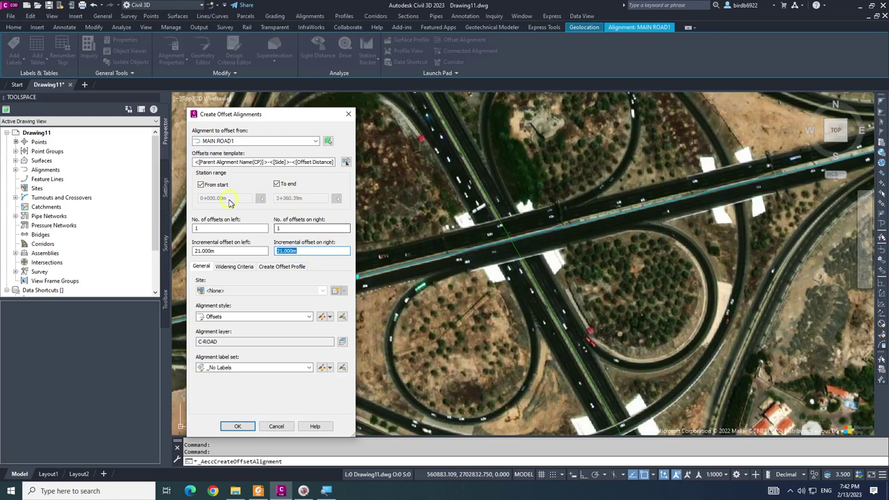
pyautogui.click(235, 370)
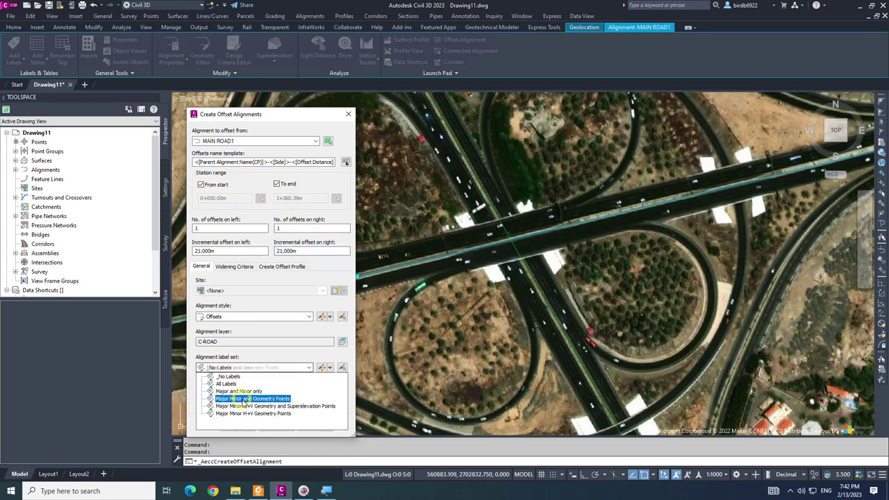
pyautogui.click(246, 364)
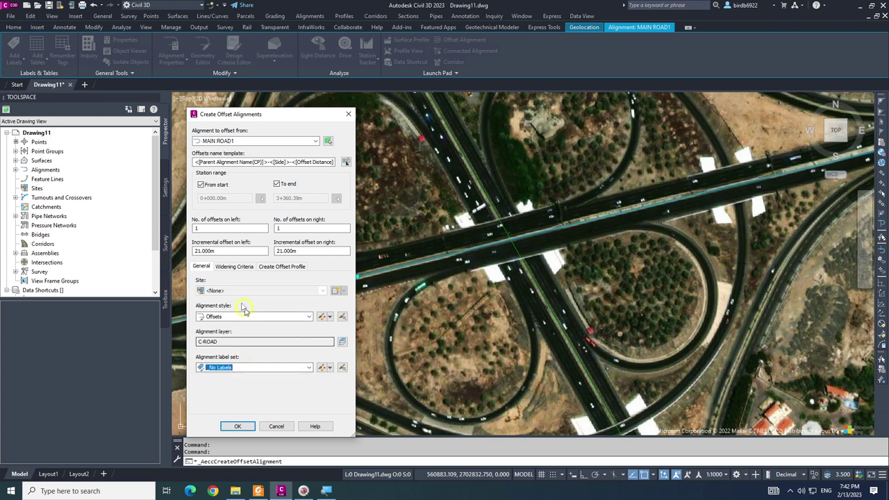
pyautogui.click(235, 268)
pyautogui.click(288, 267)
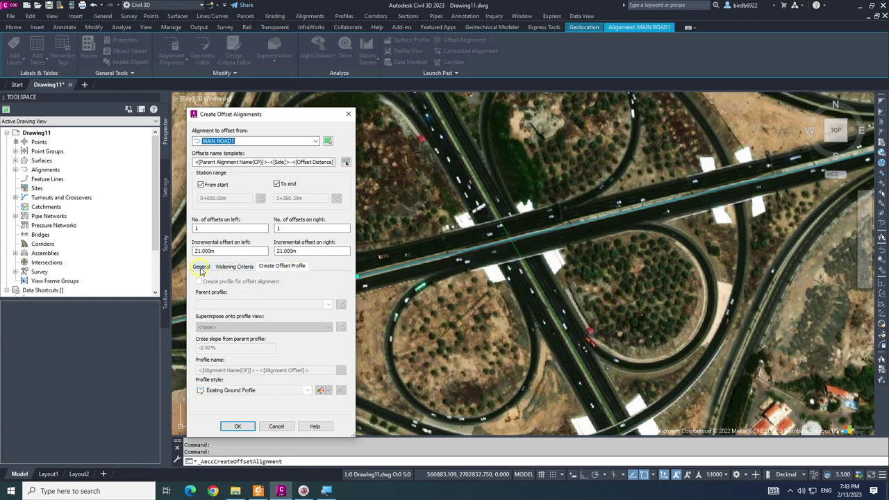
pyautogui.click(200, 268)
pyautogui.click(241, 428)
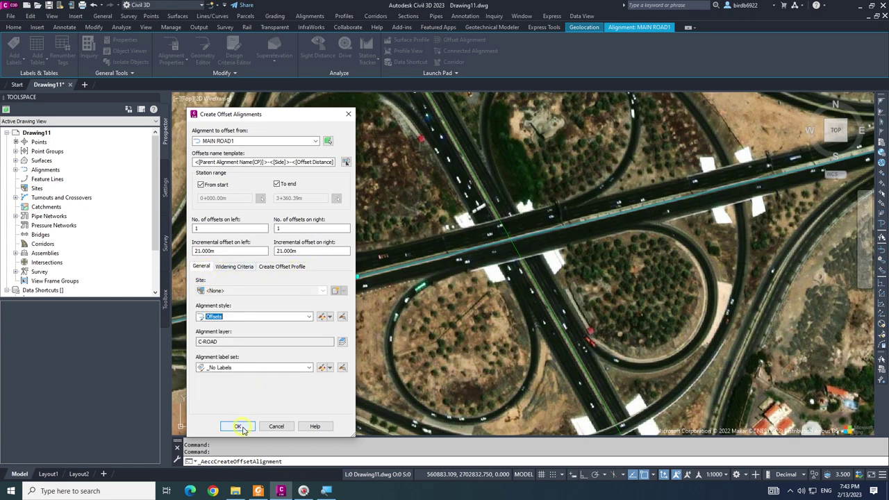
pyautogui.scroll(3, 609, 231)
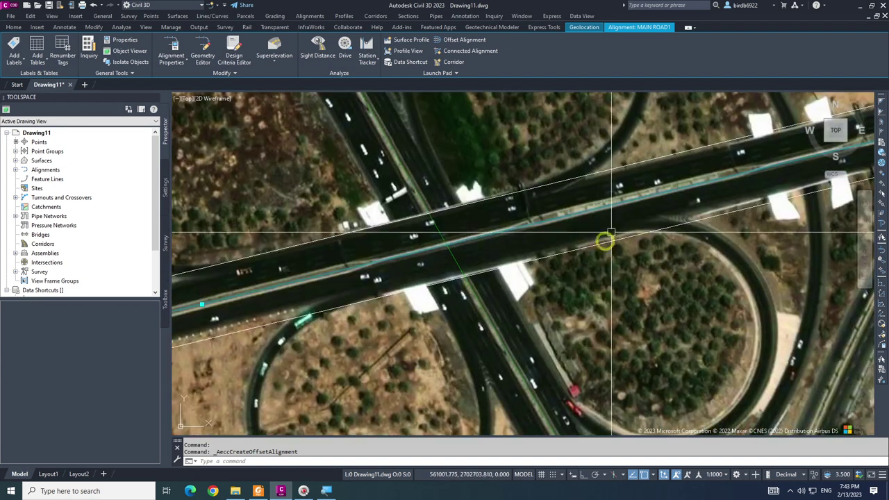
pyautogui.press('Escape')
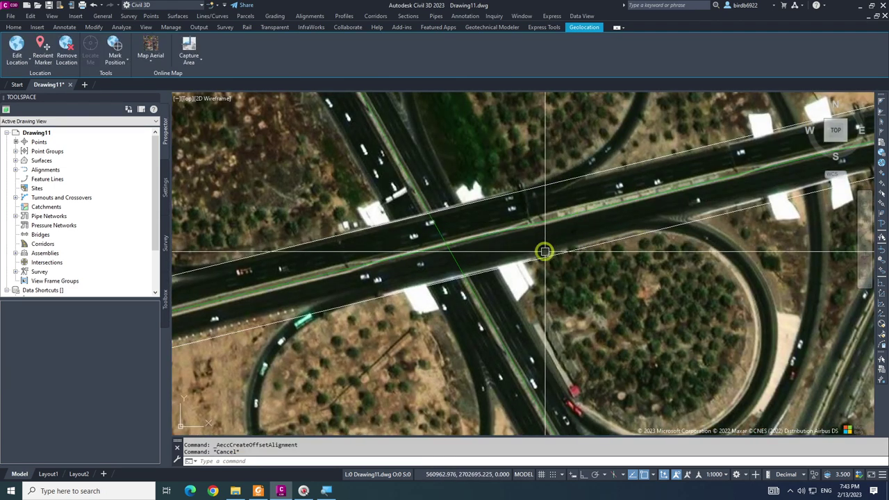
# Measure the width of the second main road just south of the crossing with an aligned dimension and erase that dimension
pyautogui.scroll(2, 467, 282)
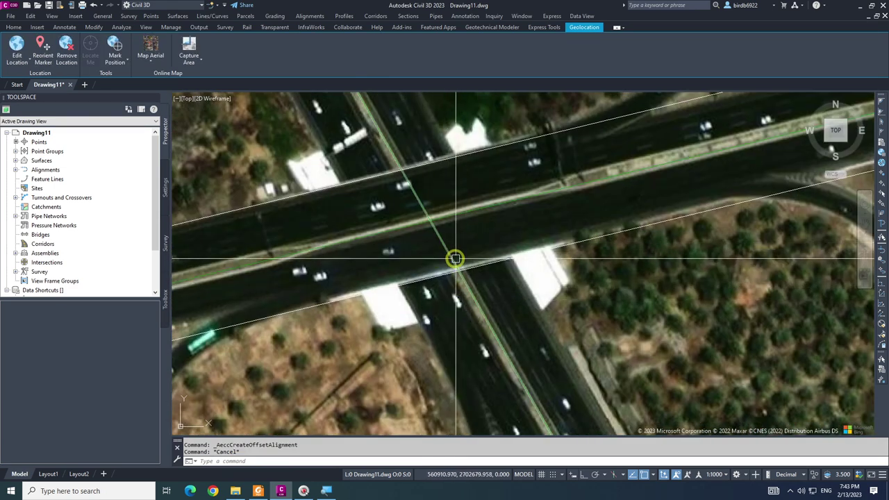
pyautogui.press('Escape')
pyautogui.write('DIMAL')
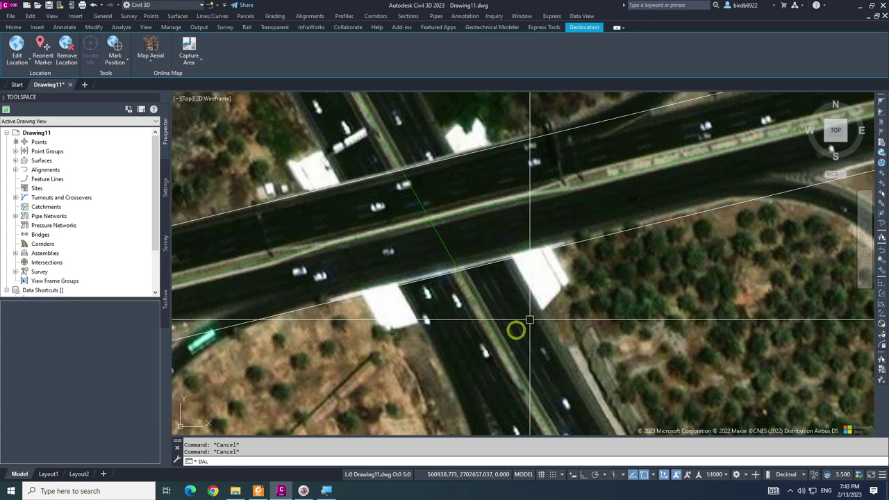
pyautogui.press('Return')
pyautogui.click(435, 351)
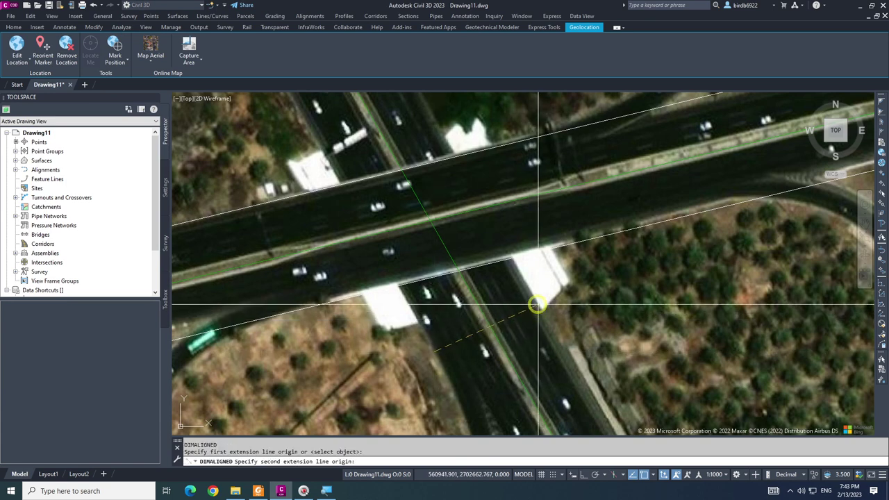
pyautogui.click(535, 307)
pyautogui.press('Escape')
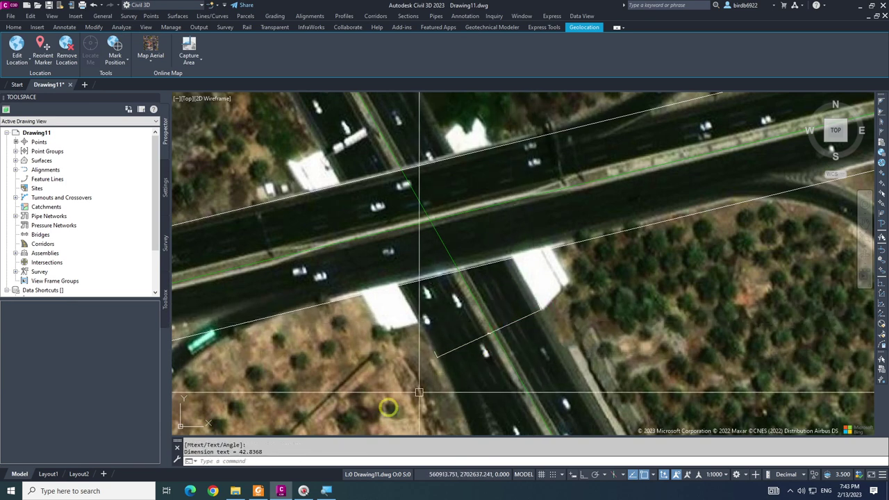
pyautogui.click(506, 318)
pyautogui.click(513, 323)
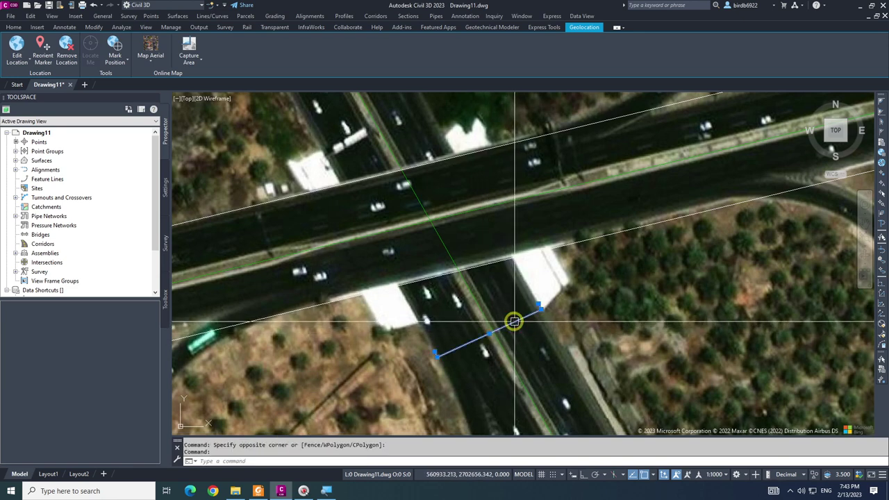
pyautogui.press('Delete')
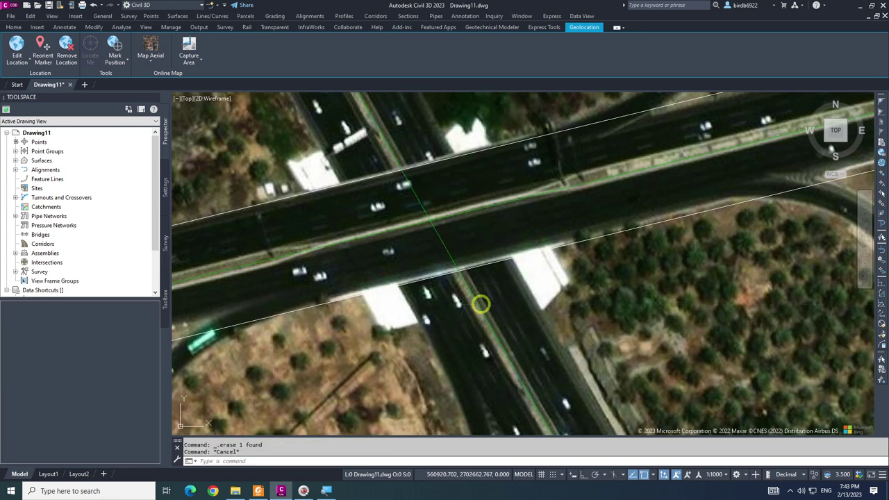
# Create one offset alignment at 21 m on each side of MAIN ROAD2, using the Offsets style and no labels
pyautogui.click(495, 316)
pyautogui.click(469, 39)
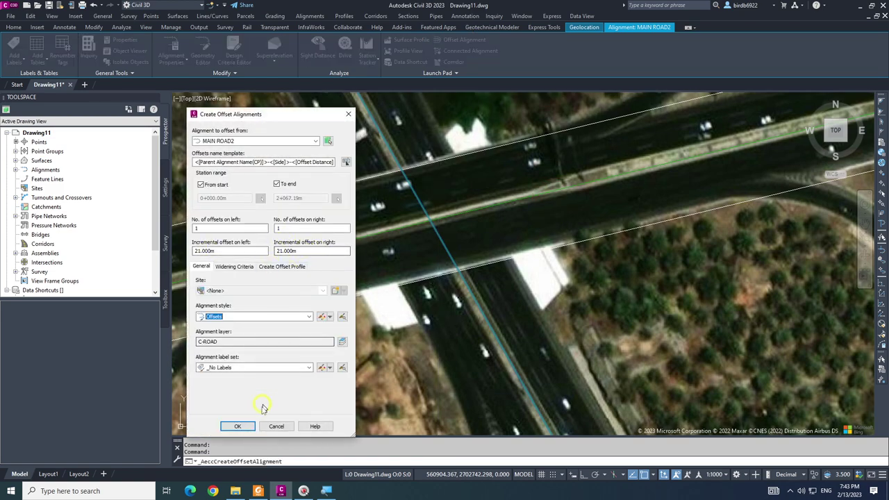
pyautogui.click(238, 426)
pyautogui.press('Escape')
pyautogui.press('Escape')
pyautogui.scroll(-3, 590, 298)
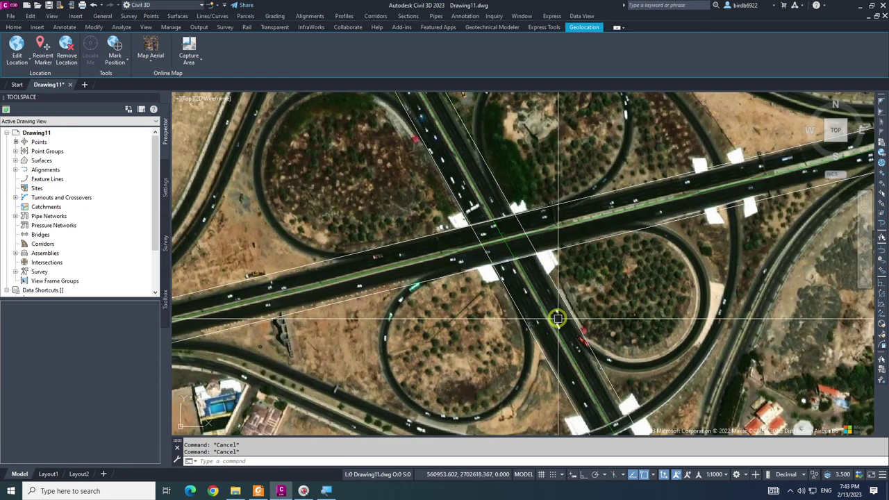
pyautogui.scroll(2, 554, 314)
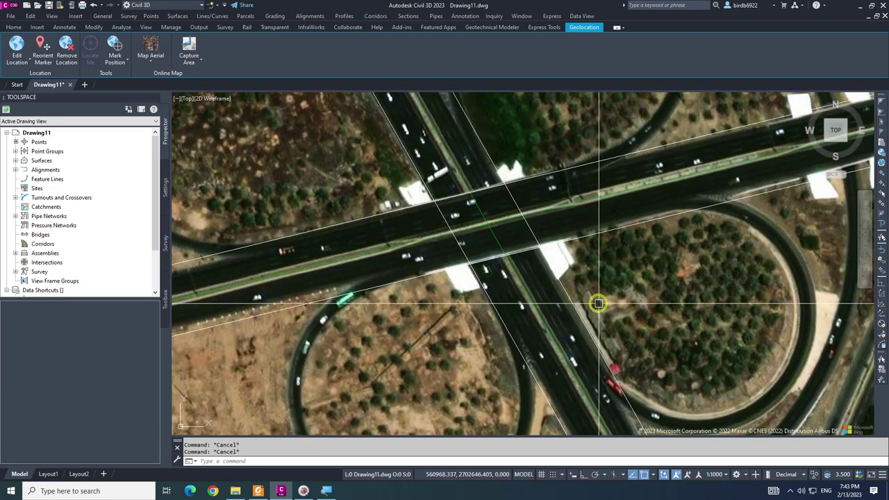
# Turn the online map off to leave only the main road and offset alignments in the drawing
pyautogui.click(159, 64)
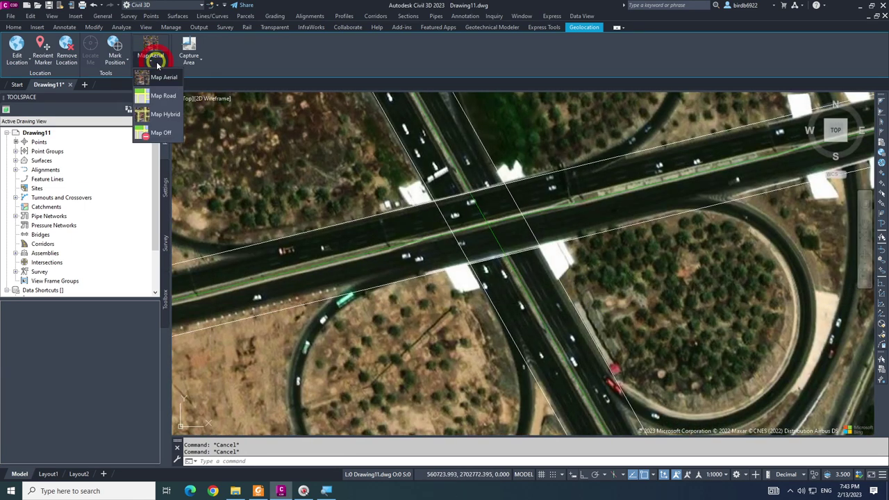
pyautogui.click(171, 143)
pyautogui.scroll(-3, 517, 278)
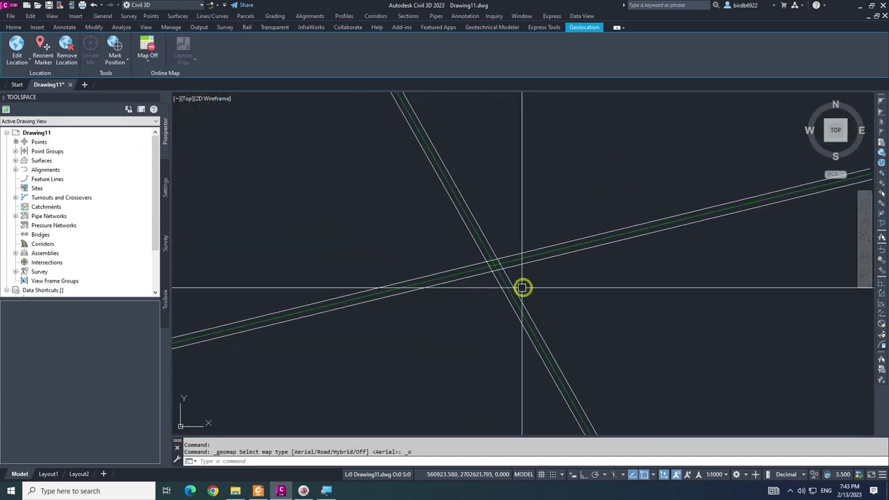
pyautogui.press('Escape')
pyautogui.press('Escape')
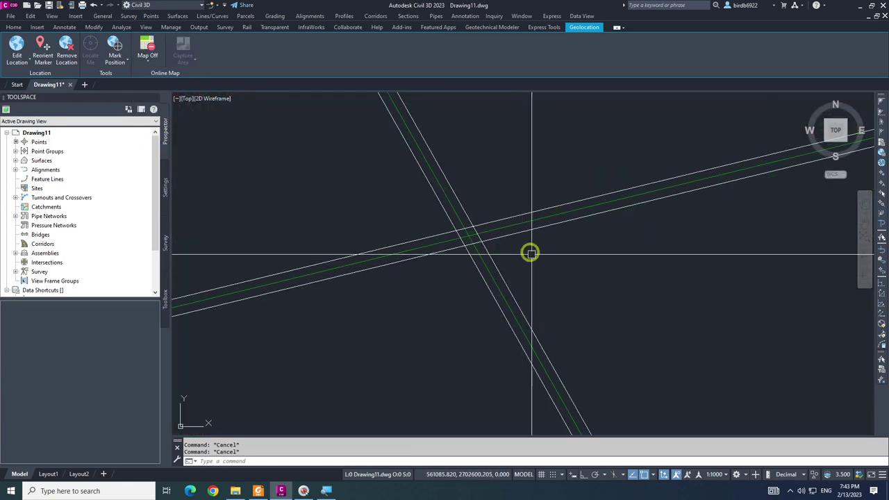
pyautogui.scroll(3, 514, 251)
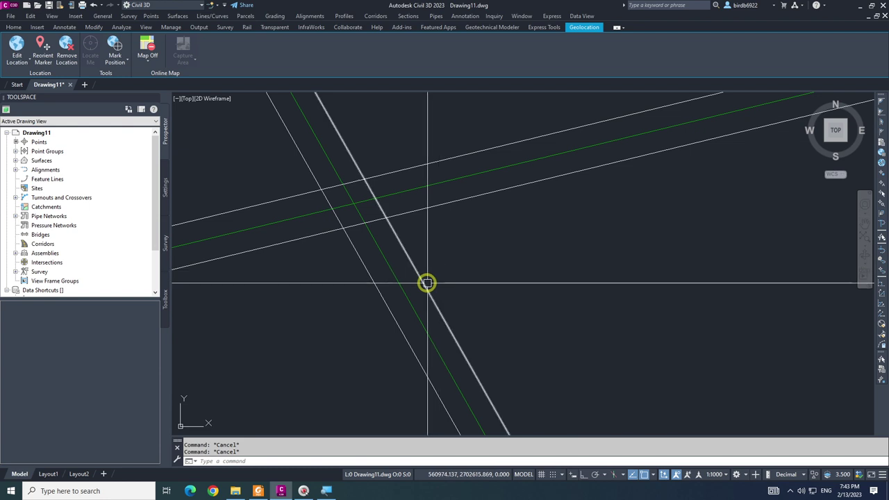
pyautogui.click(428, 283)
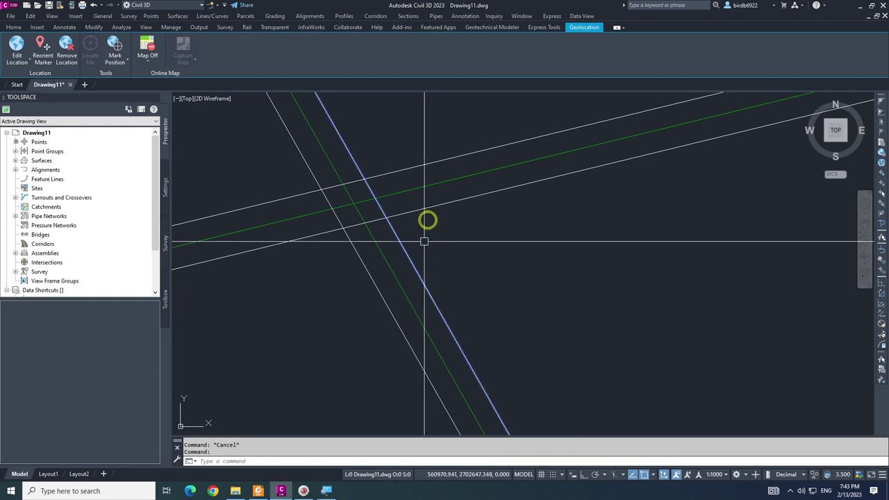
pyautogui.click(424, 218)
pyautogui.click(449, 239)
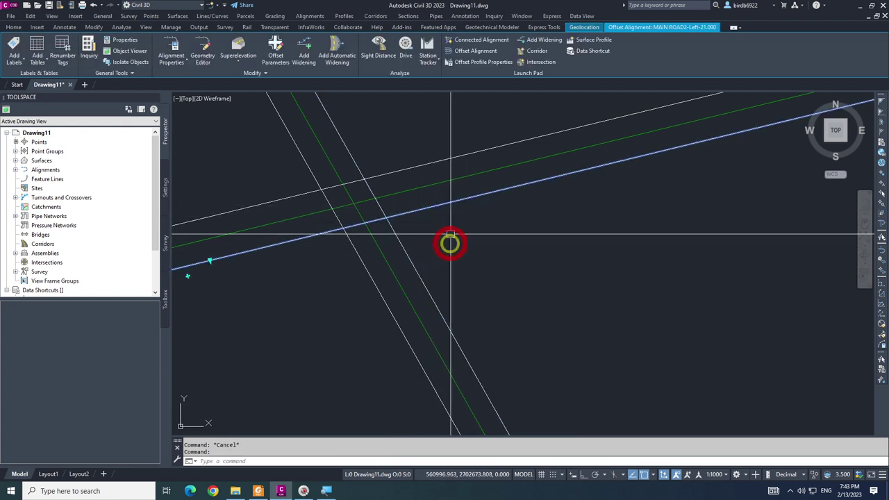
pyautogui.press('Escape')
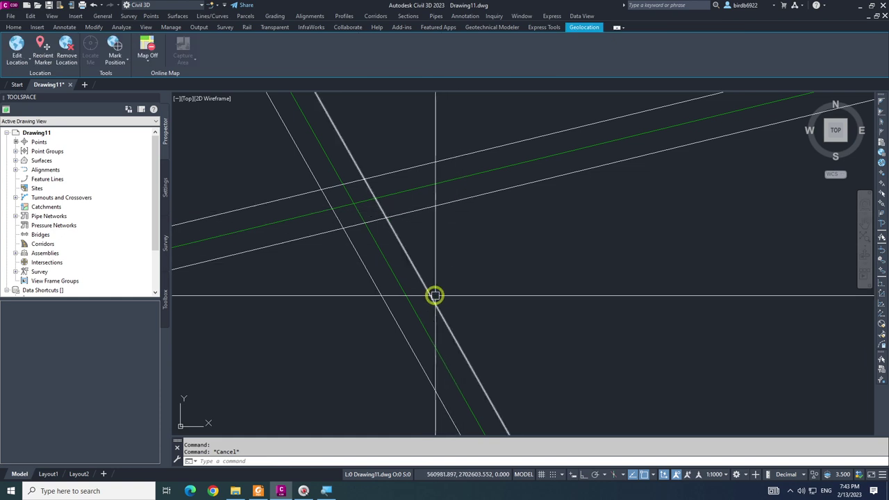
pyautogui.press('Escape')
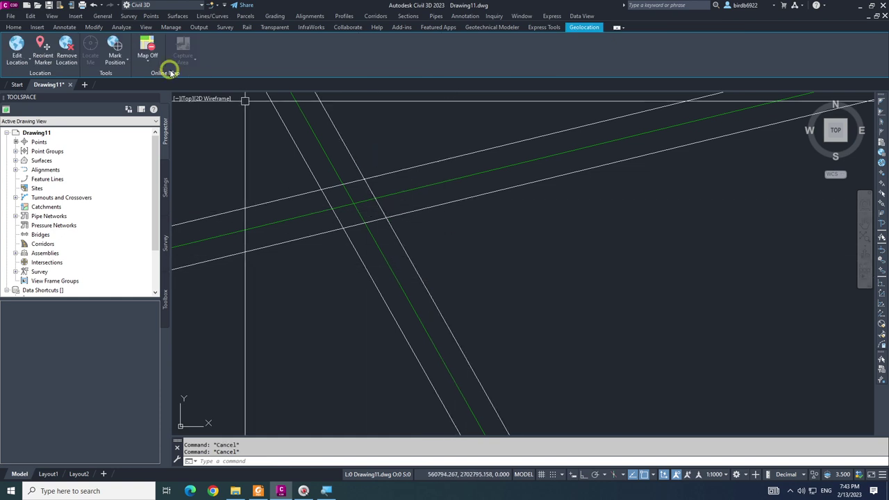
# Start a connected alignment from MAIN ROAD2-Left-21.000 to MAIN ROAD1-Right-21.000, located in the southeast quadrant of the crossing
pyautogui.click(14, 27)
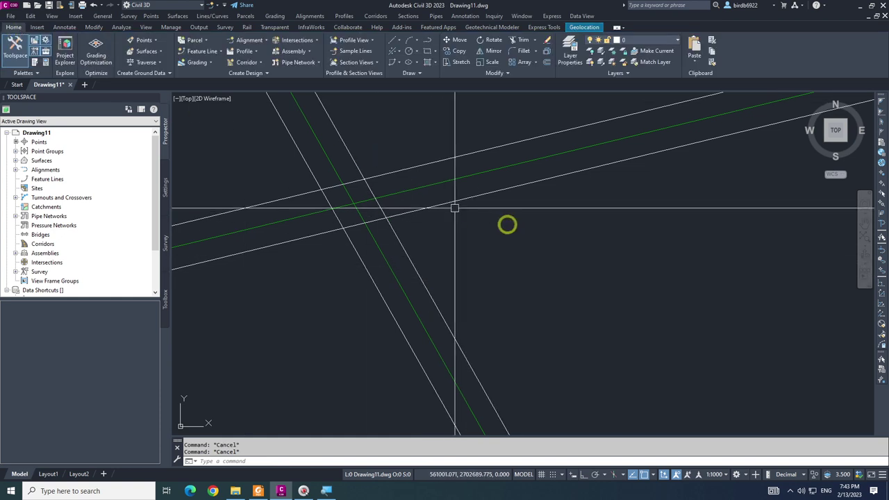
pyautogui.click(407, 252)
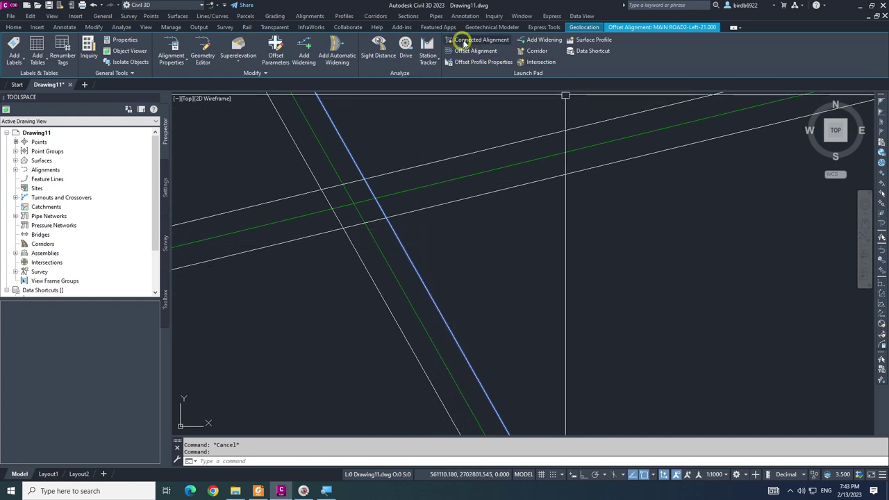
pyautogui.click(552, 186)
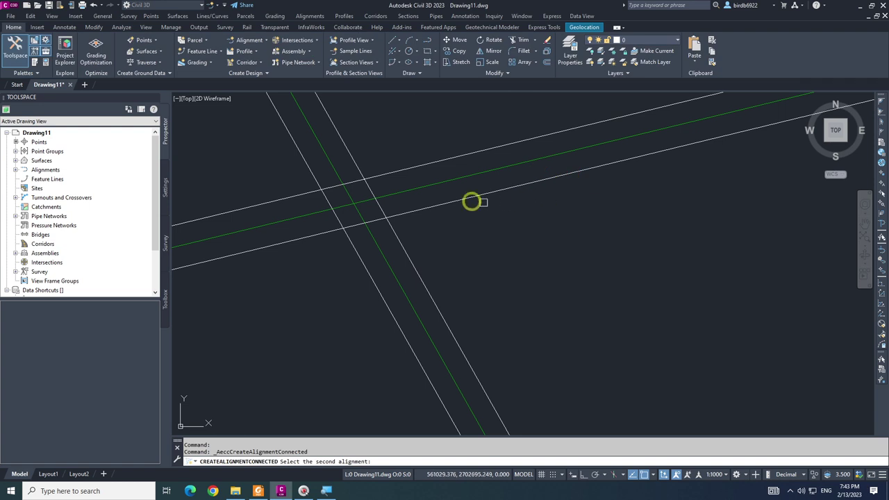
pyautogui.click(455, 203)
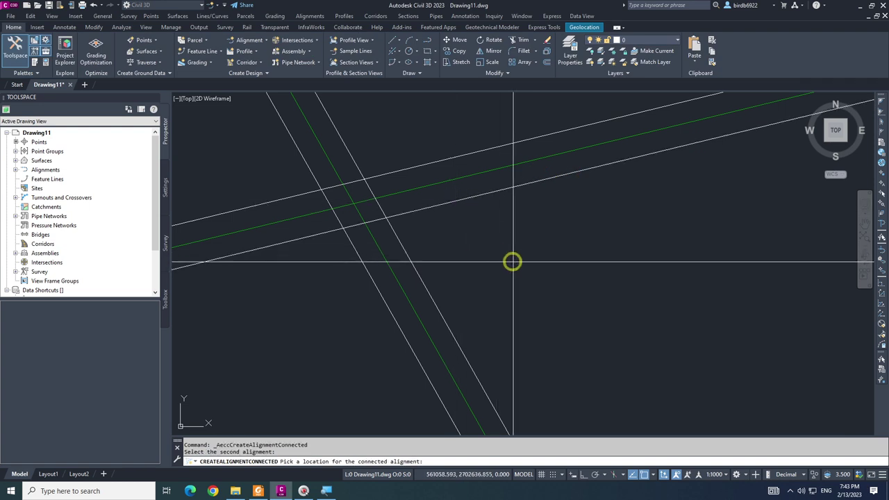
pyautogui.click(550, 277)
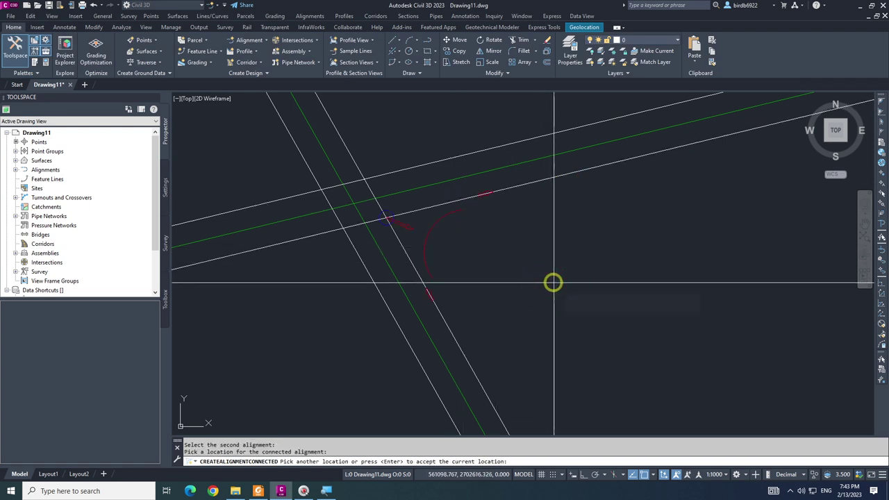
pyautogui.press('Return')
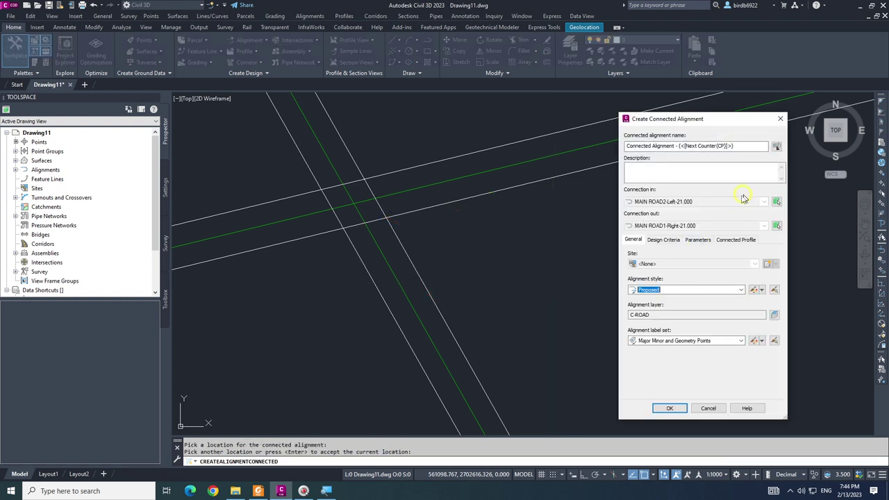
# Choose the All Labels label set and set the starting design speed to 30 km/h
pyautogui.click(716, 340)
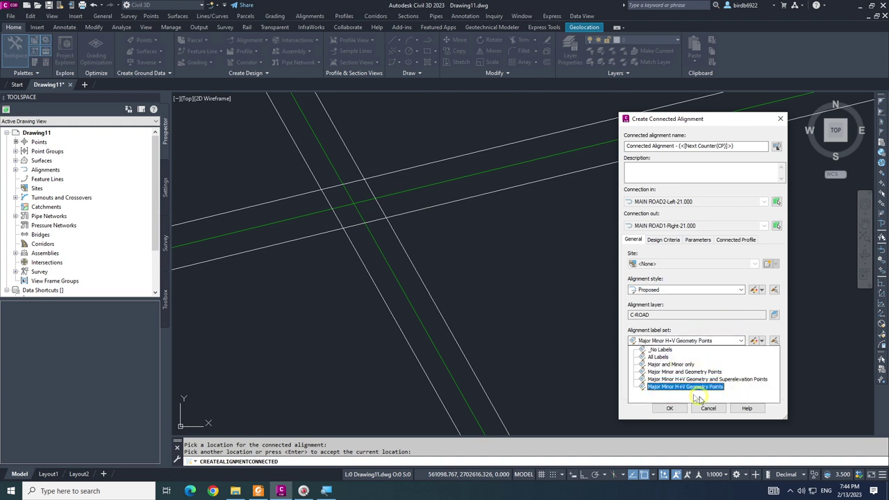
pyautogui.click(679, 357)
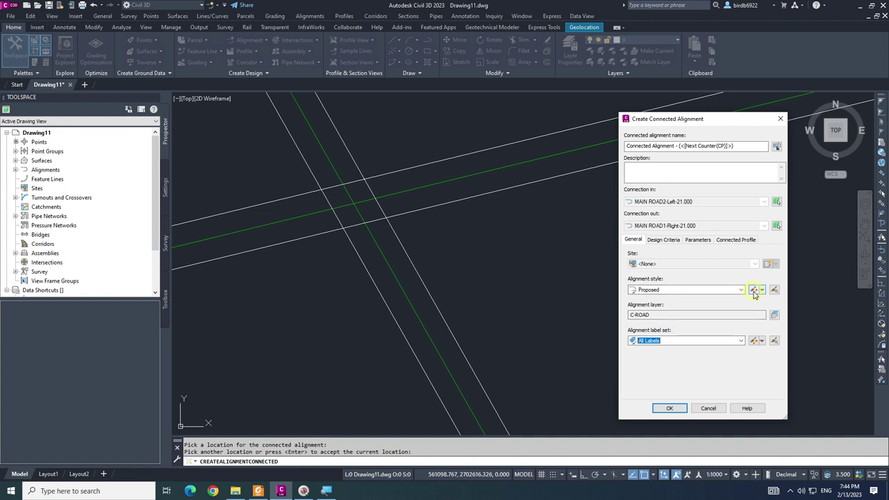
pyautogui.click(665, 240)
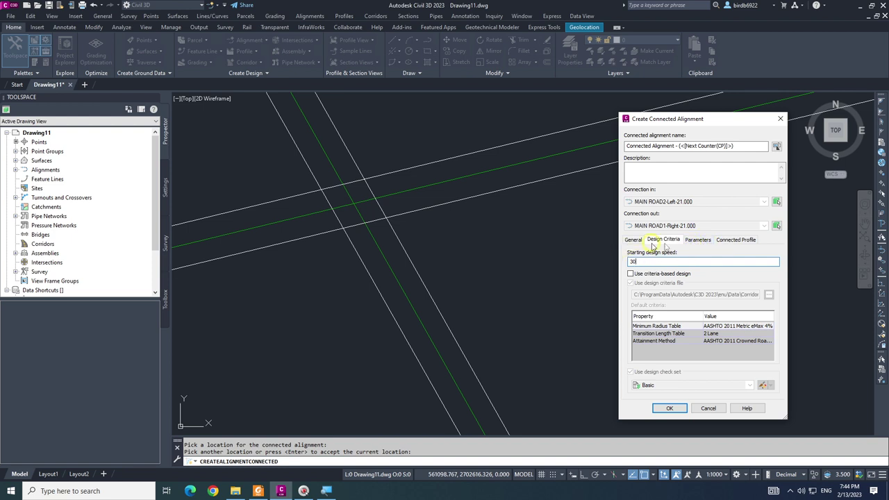
# Configure the loop as Spiral-Curve-Spiral with a 65 m radius, >180° curvature, 0 m offsets in and out, and 25 m overlaps
pyautogui.click(698, 240)
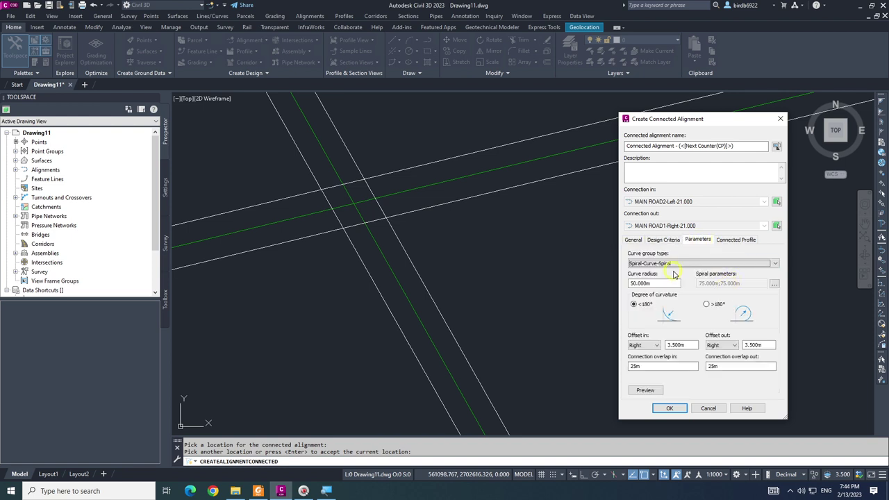
pyautogui.click(674, 264)
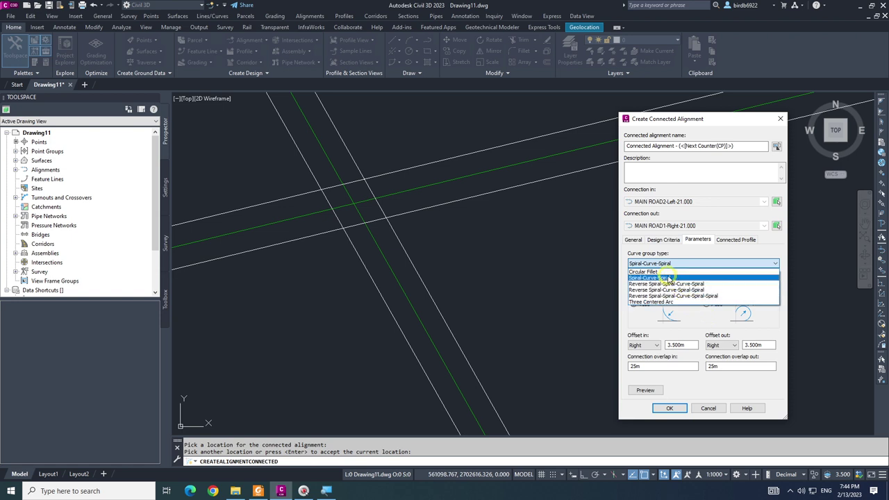
pyautogui.click(672, 279)
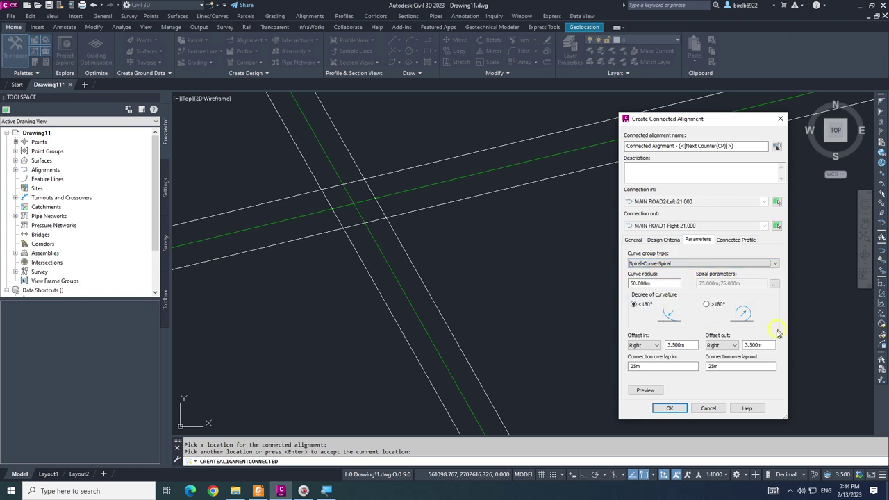
pyautogui.doubleClick(661, 283)
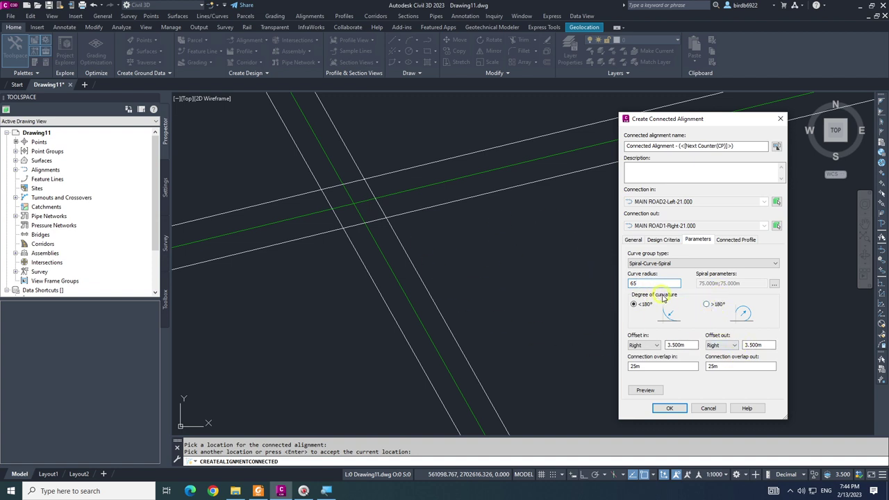
pyautogui.click(708, 305)
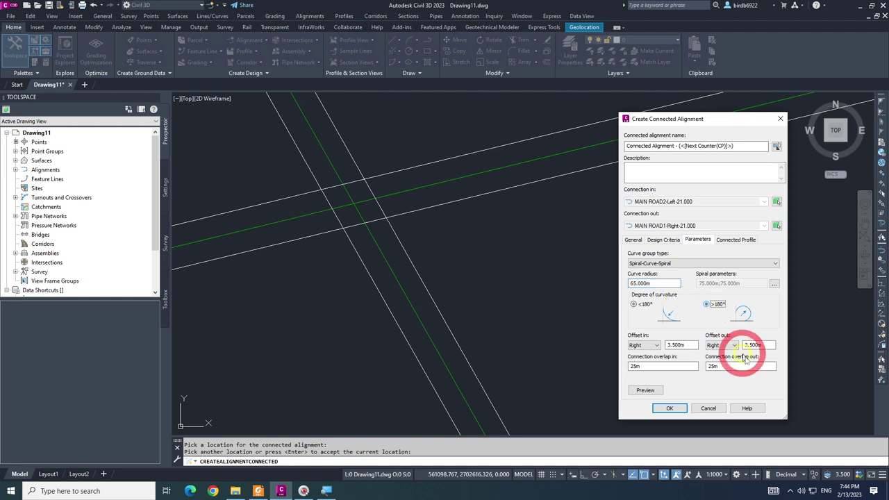
pyautogui.doubleClick(669, 345)
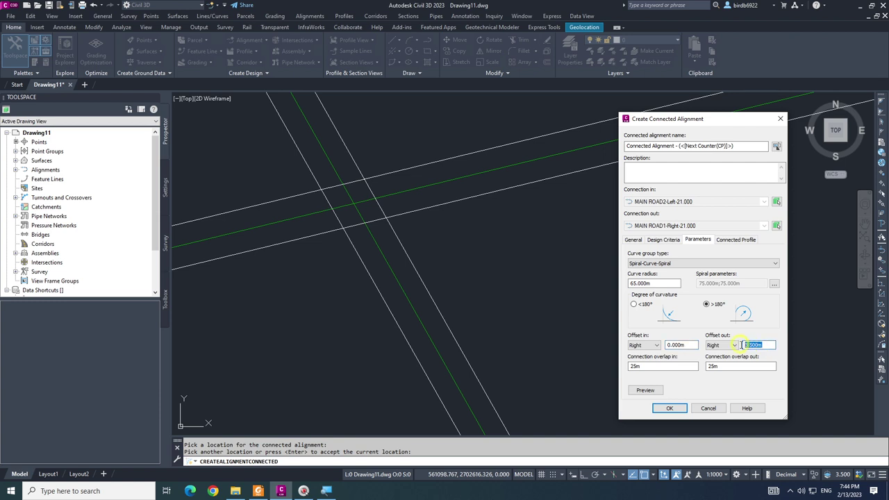
pyautogui.click(653, 366)
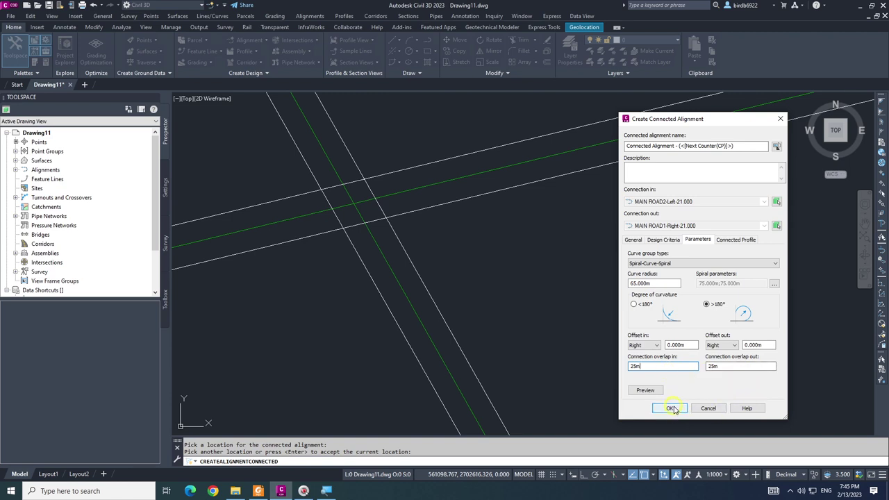
# Review the connected profile and design criteria settings, and create the connected loop alignment
pyautogui.click(739, 240)
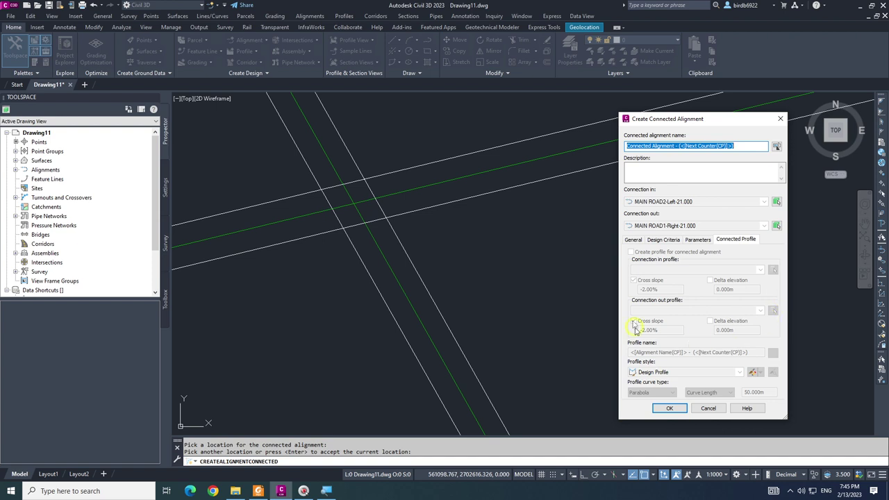
pyautogui.click(692, 240)
pyautogui.click(671, 240)
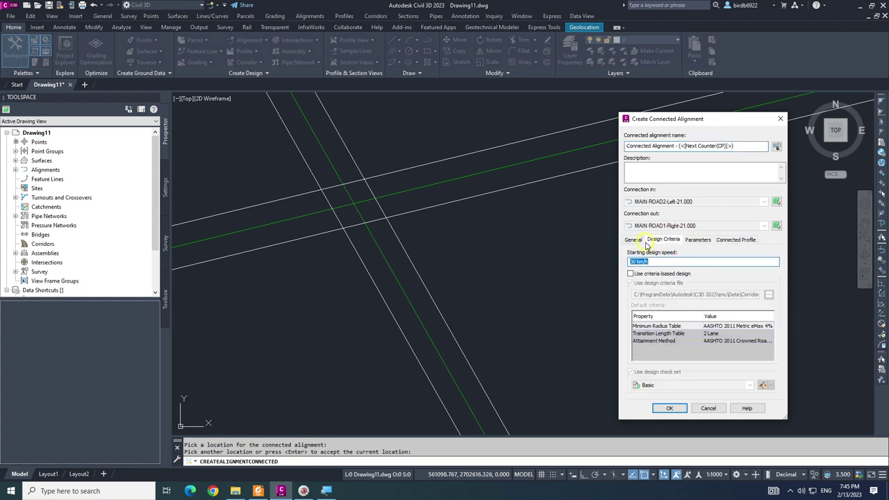
pyautogui.click(668, 409)
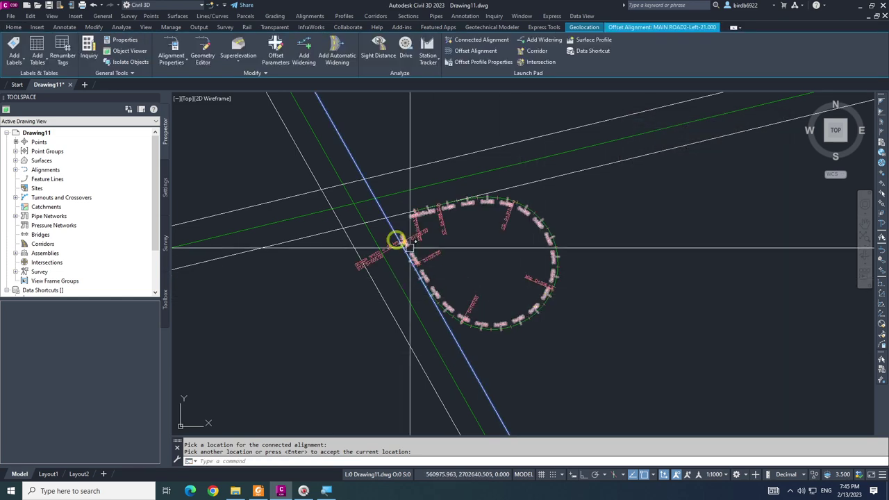
pyautogui.scroll(5, 540, 284)
pyautogui.press('Escape')
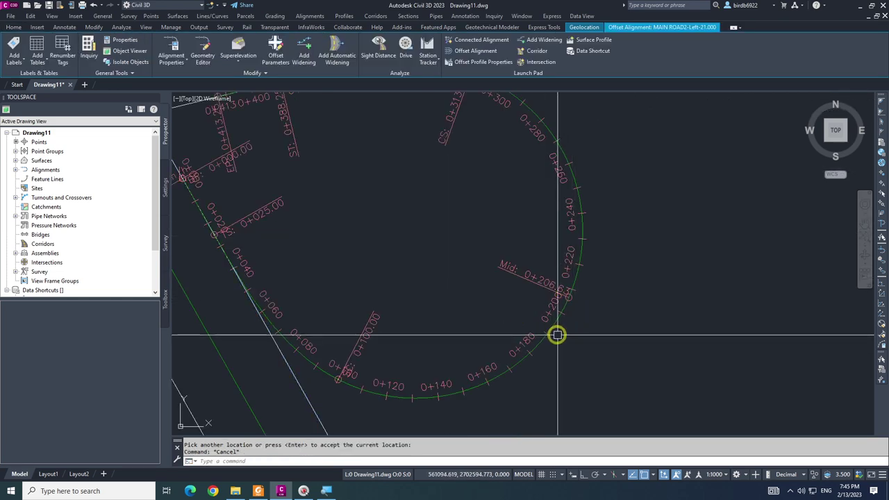
# Examine the connection parameters in the loop's alignment properties, including its curve radius, and close them without changes
pyautogui.scroll(-3, 557, 335)
pyautogui.click(548, 339)
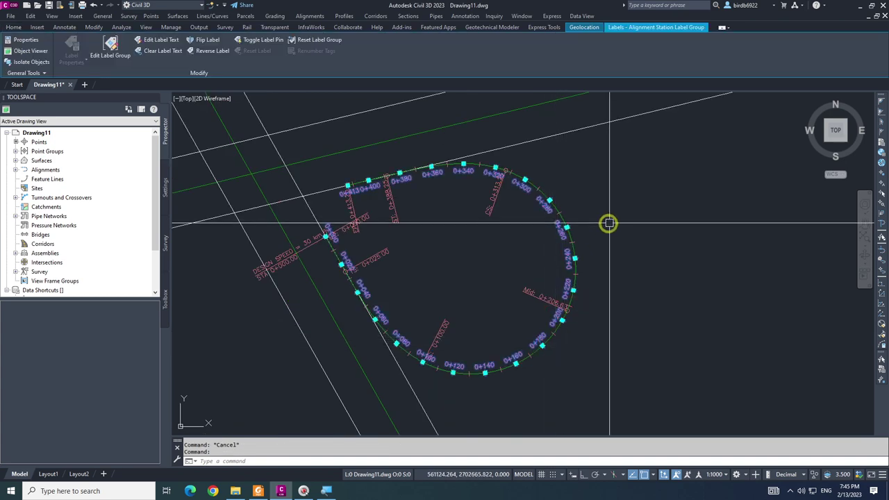
pyautogui.scroll(5, 584, 381)
pyautogui.press('Escape')
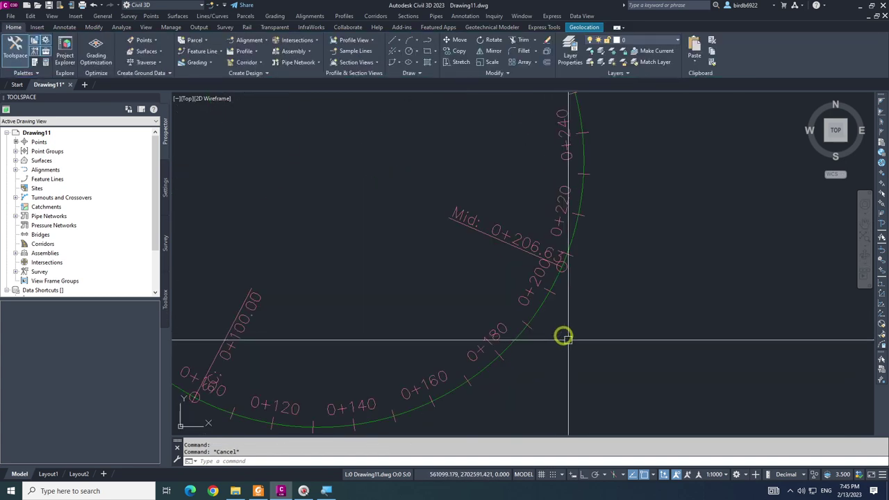
pyautogui.scroll(-2, 564, 336)
pyautogui.click(595, 292)
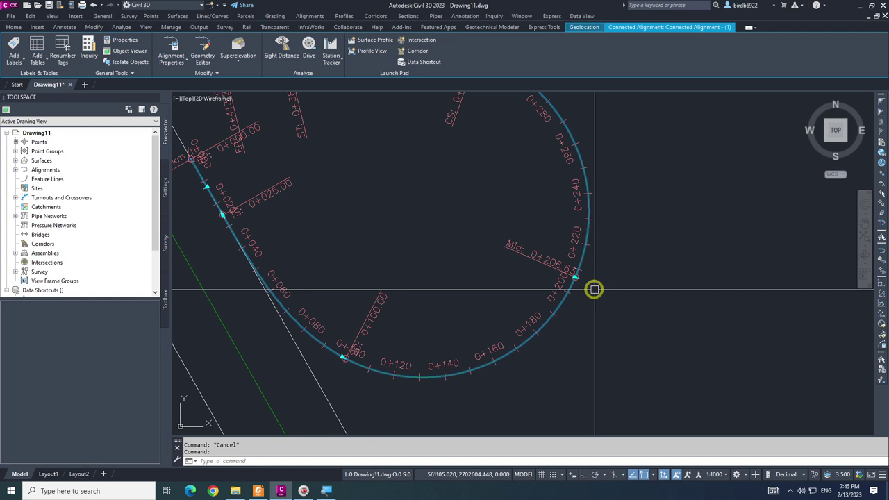
pyautogui.click(185, 63)
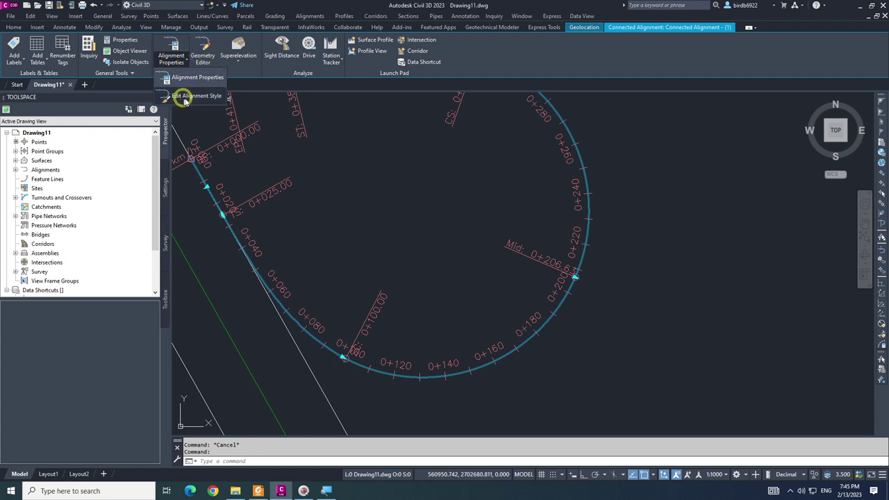
pyautogui.rightClick(449, 212)
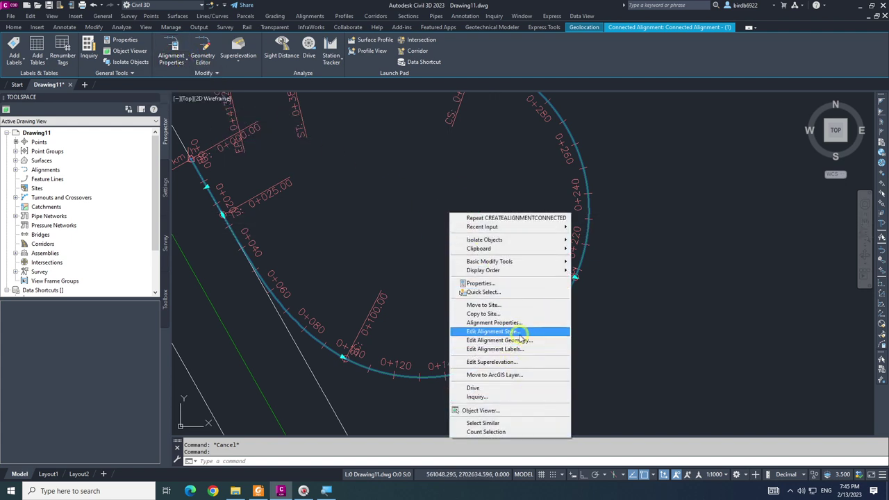
pyautogui.click(495, 324)
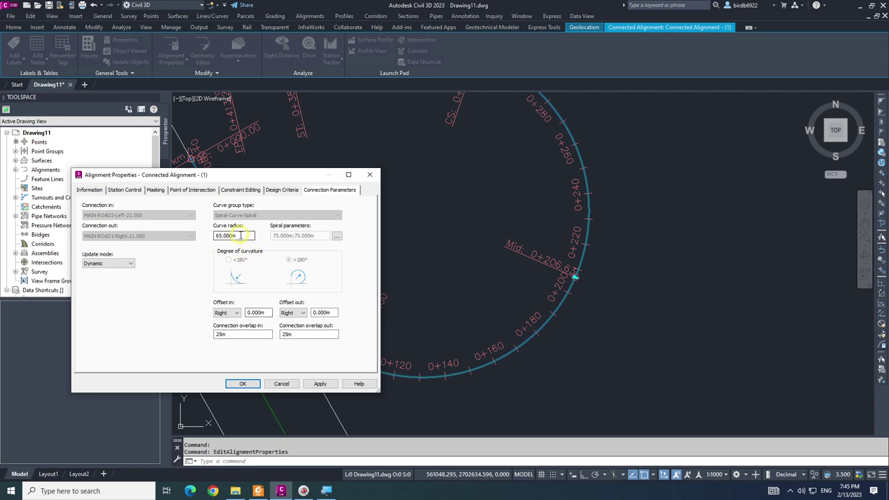
pyautogui.moveTo(240, 236); pyautogui.dragTo(192, 235)
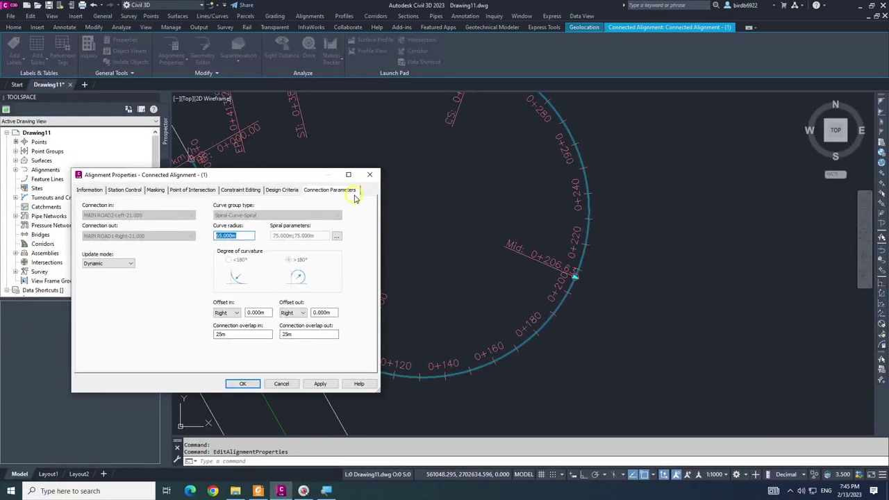
pyautogui.click(369, 176)
pyautogui.scroll(-6, 440, 216)
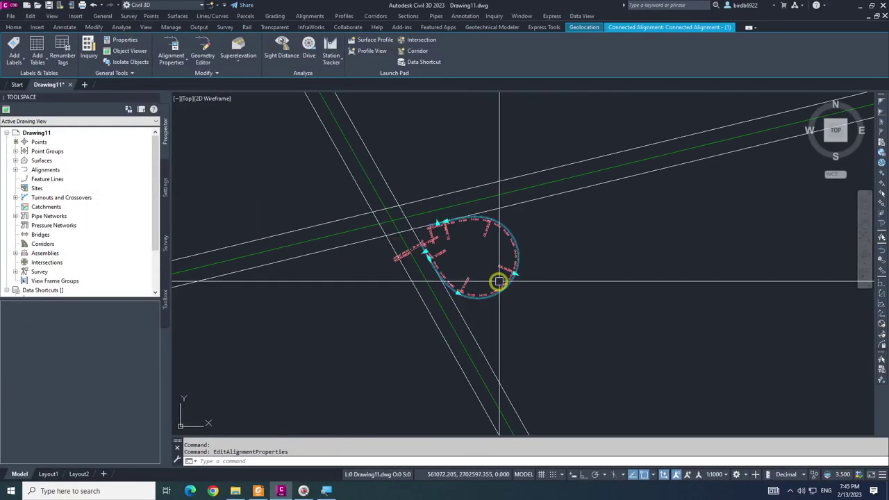
pyautogui.press('Escape')
pyautogui.press('Escape')
pyautogui.scroll(-3, 532, 300)
pyautogui.scroll(3, 524, 295)
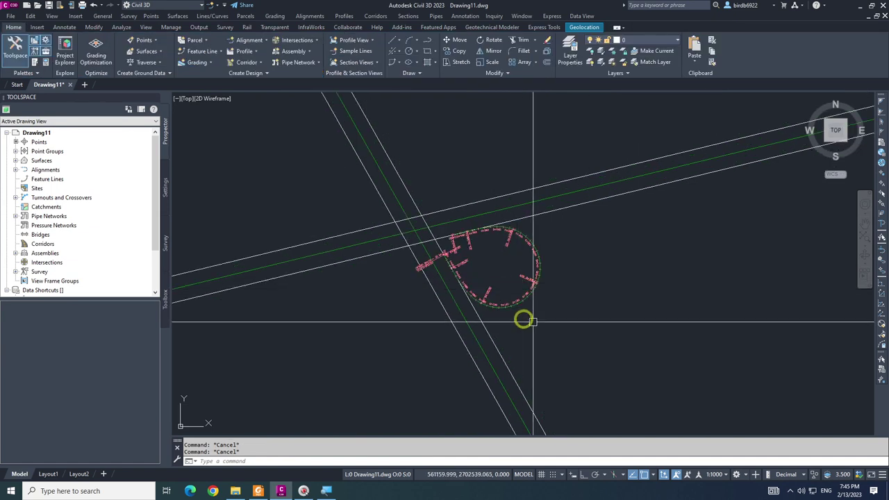
pyautogui.scroll(-2, 529, 307)
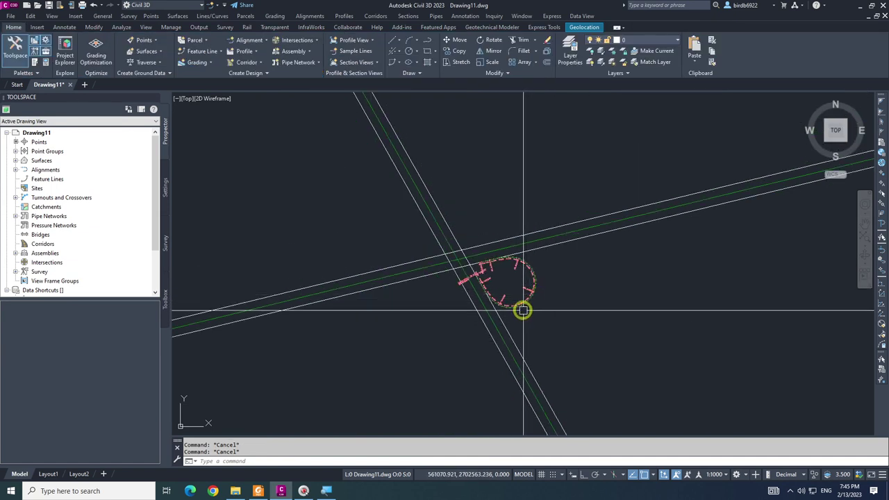
pyautogui.scroll(-2, 469, 262)
pyautogui.scroll(2, 448, 324)
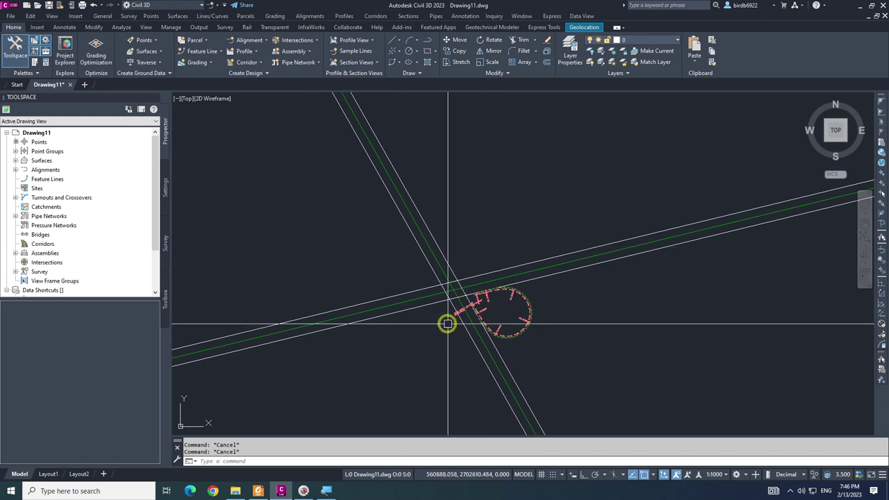
# Create a connected alignment loop from MAIN ROAD2-Left-21.000 to MAIN ROAD1-Left-21.000 in the northeast quadrant, reusing the previous loop settings
pyautogui.click(449, 264)
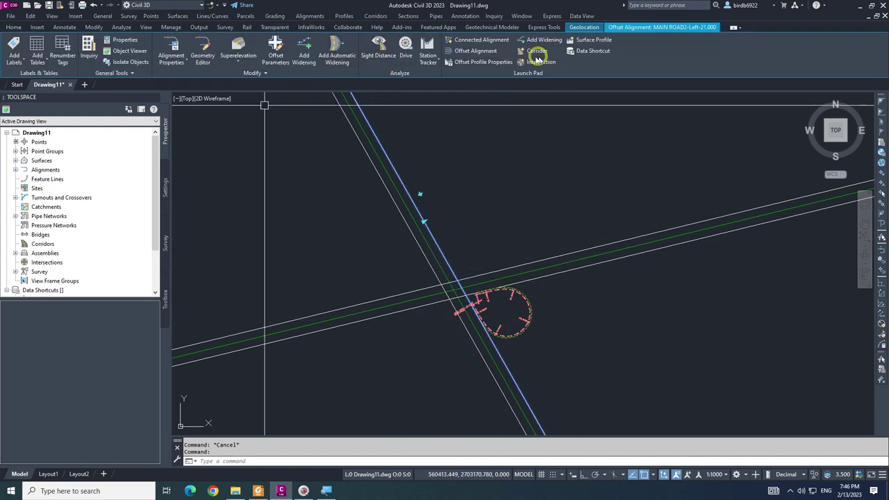
pyautogui.click(496, 39)
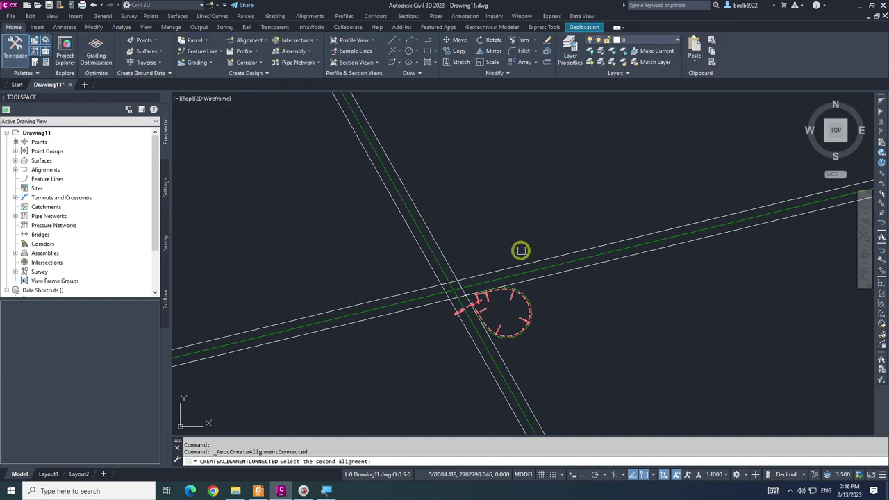
pyautogui.click(505, 269)
pyautogui.click(527, 207)
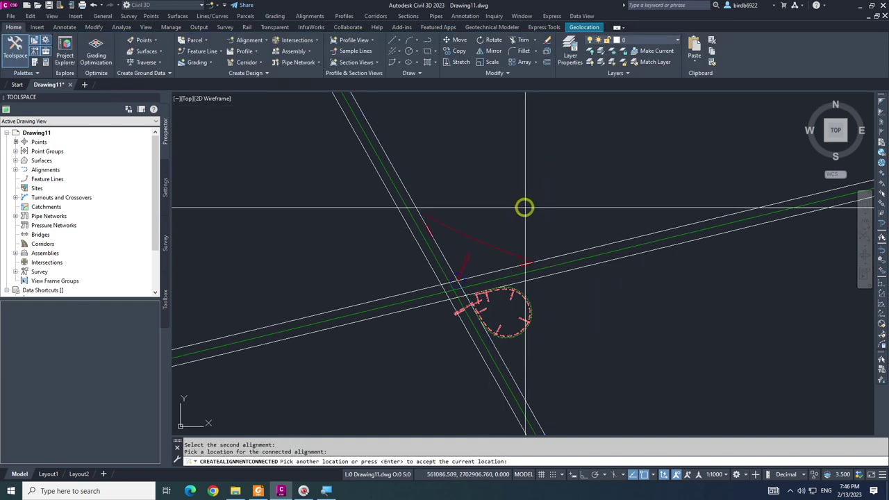
pyautogui.press('Return')
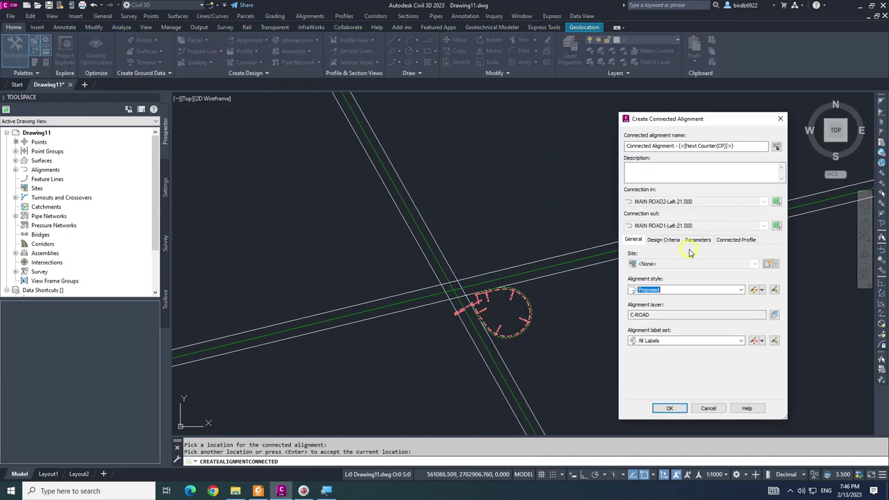
pyautogui.click(662, 240)
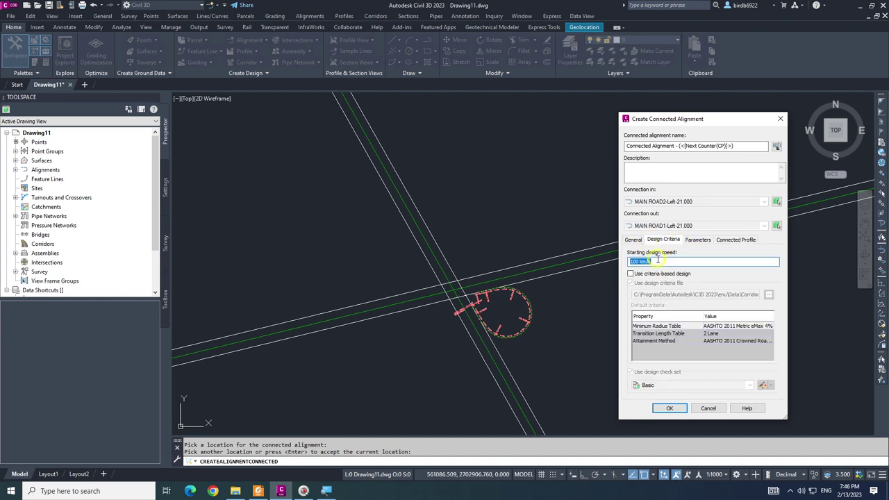
pyautogui.press('Return')
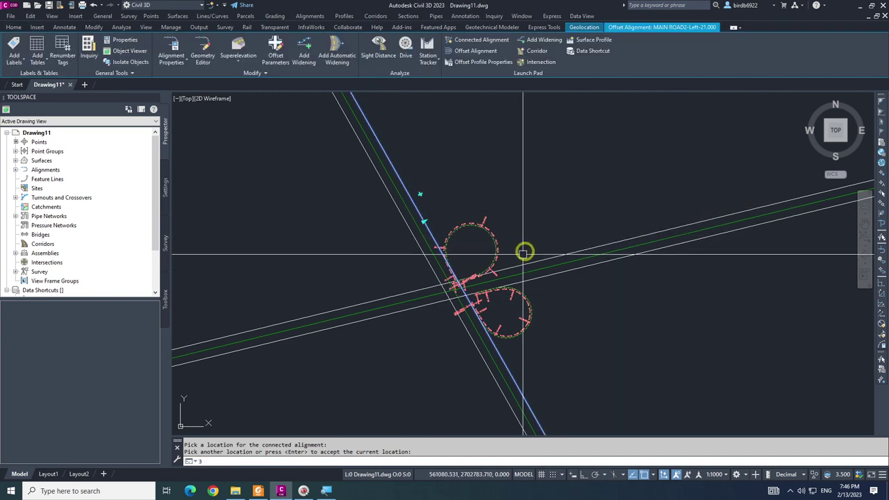
pyautogui.moveTo(523, 253); pyautogui.dragTo(532, 210, button='middle')
pyautogui.scroll(-2, 503, 260)
pyautogui.moveTo(502, 260); pyautogui.dragTo(511, 206, button='middle')
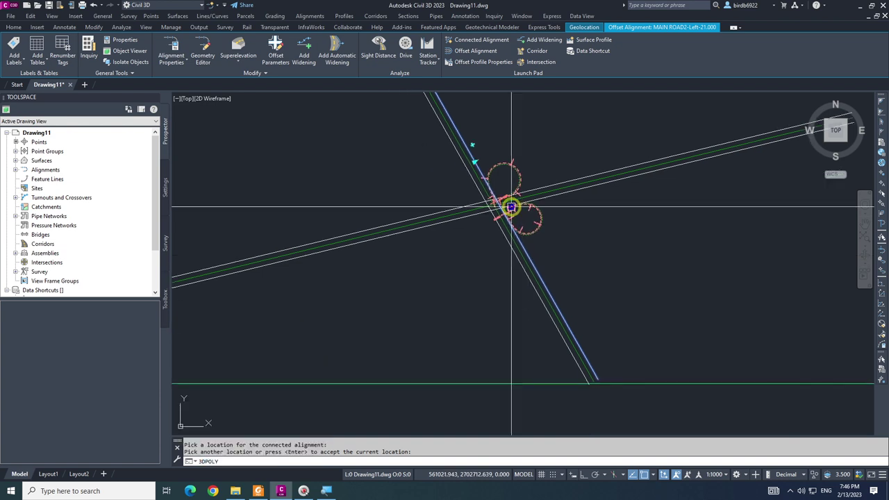
pyautogui.press('Escape')
pyautogui.press('Escape')
# Create a connected alignment loop from MAIN ROAD1-Left-21.000 to MAIN ROAD2-Right-21.000 in the northwest quadrant with the same settings
pyautogui.scroll(3, 480, 222)
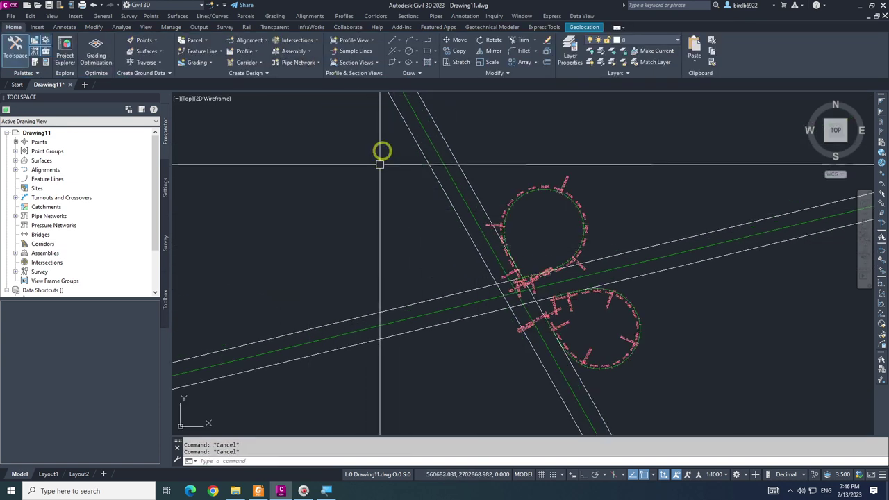
pyautogui.click(469, 291)
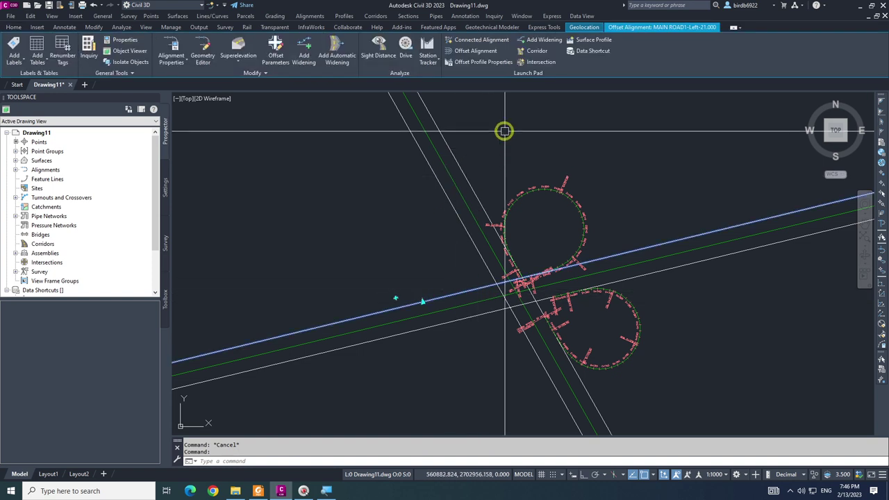
pyautogui.click(481, 39)
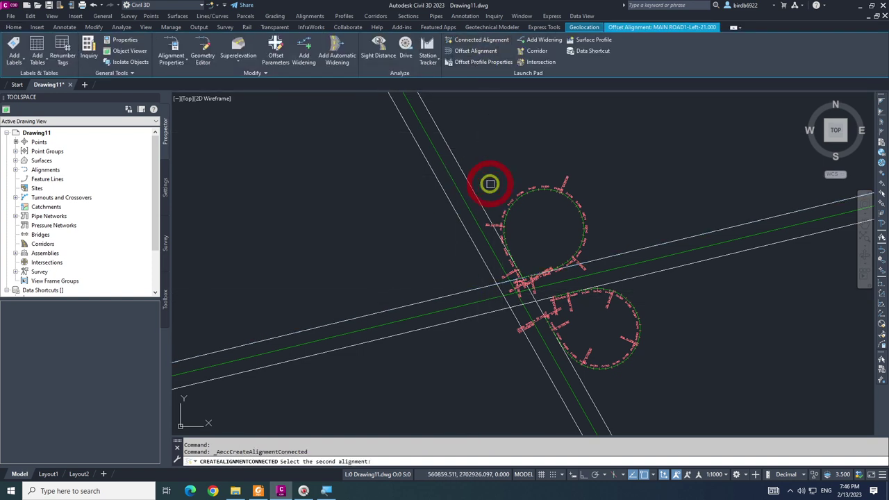
pyautogui.click(477, 235)
pyautogui.click(440, 265)
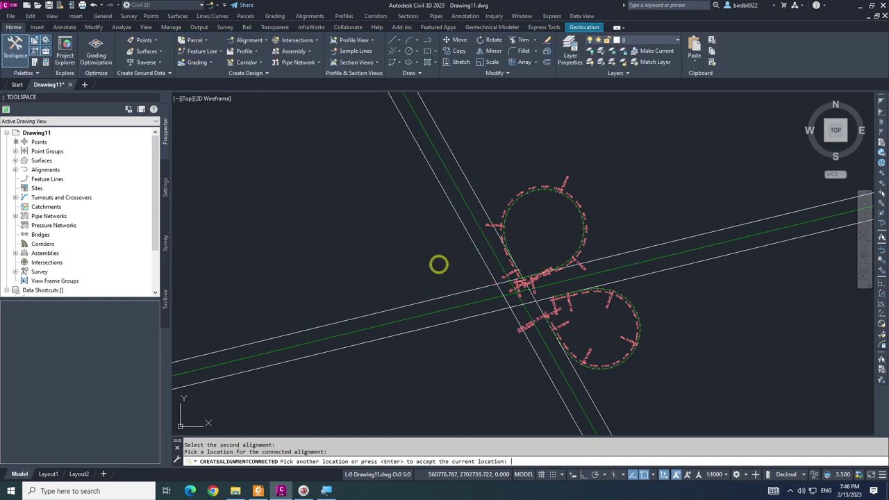
pyautogui.press('Return')
pyautogui.click(669, 408)
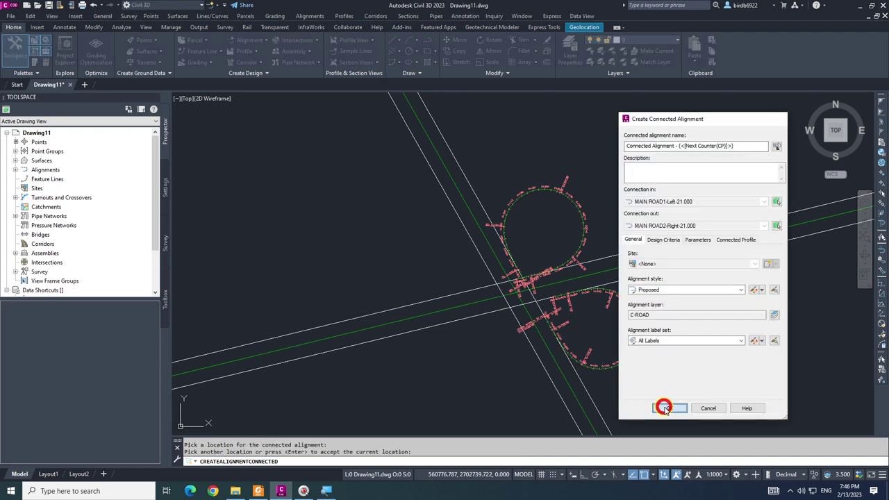
pyautogui.scroll(-3, 492, 317)
pyautogui.moveTo(492, 318); pyautogui.dragTo(482, 249, button='middle')
pyautogui.press('Escape')
pyautogui.press('Escape')
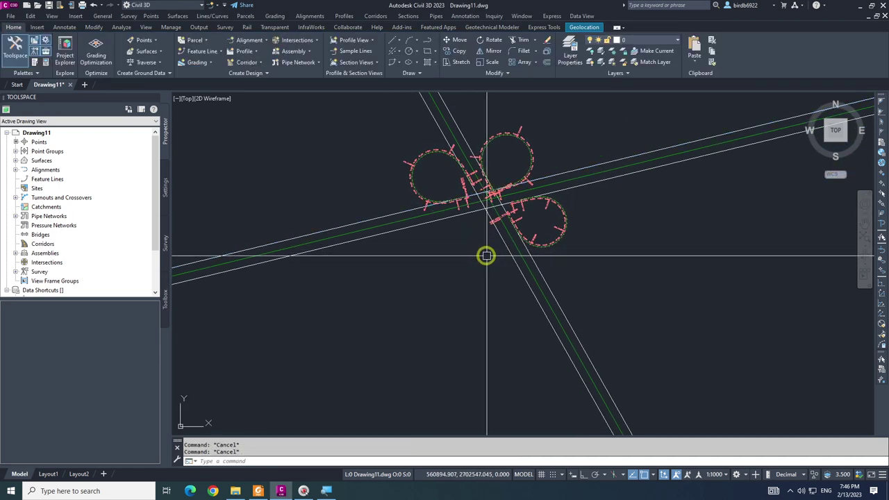
# Create the fourth connected alignment loop from MAIN ROAD1-Right-21.000 to MAIN ROAD2-Right-21.000 in the southwest quadrant
pyautogui.click(458, 220)
pyautogui.click(490, 64)
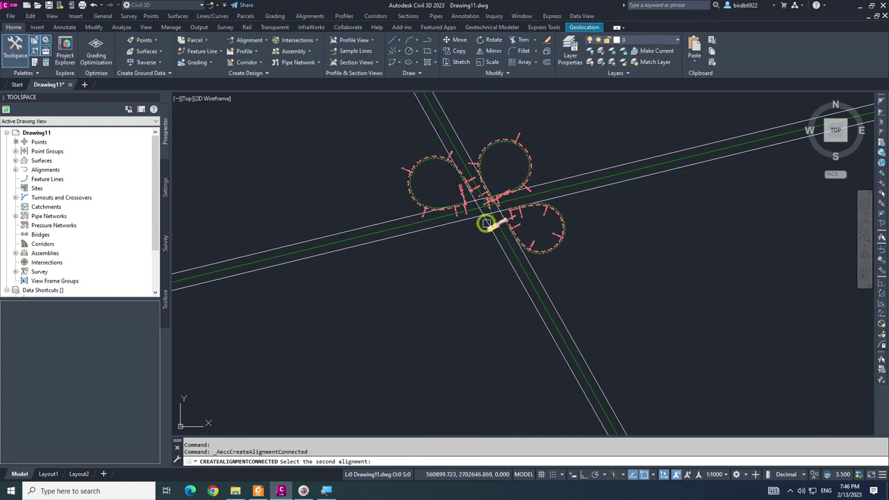
pyautogui.click(510, 262)
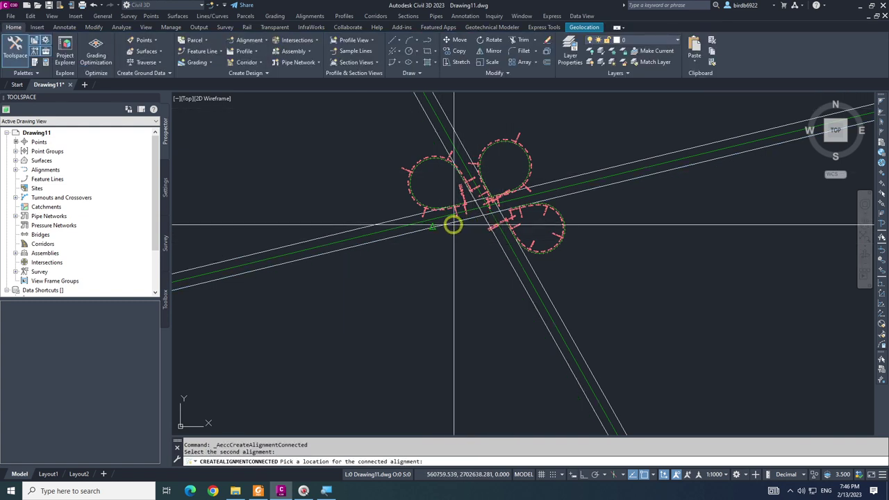
pyautogui.press('Return')
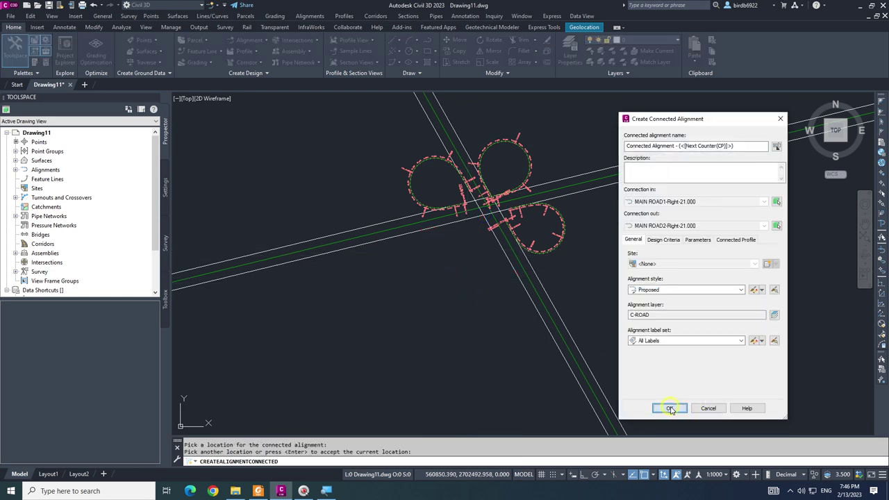
pyautogui.click(671, 409)
pyautogui.press('Escape')
pyautogui.scroll(4, 522, 253)
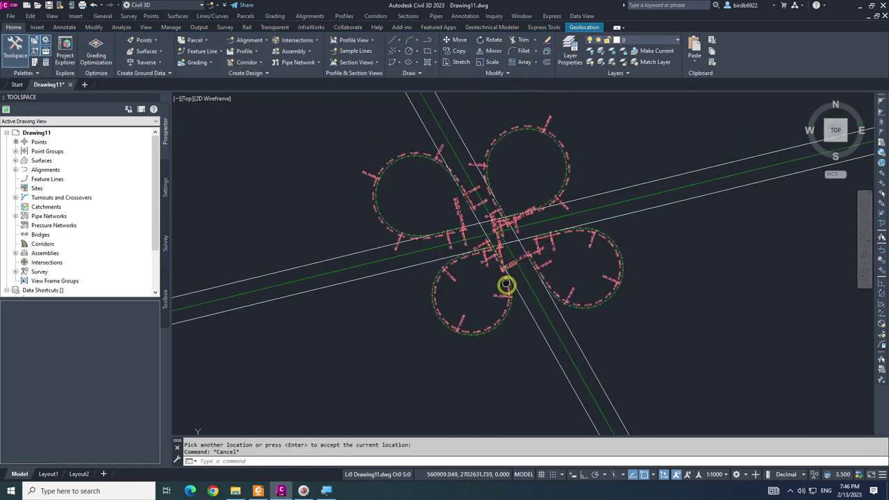
pyautogui.scroll(-6, 506, 285)
pyautogui.scroll(4, 549, 278)
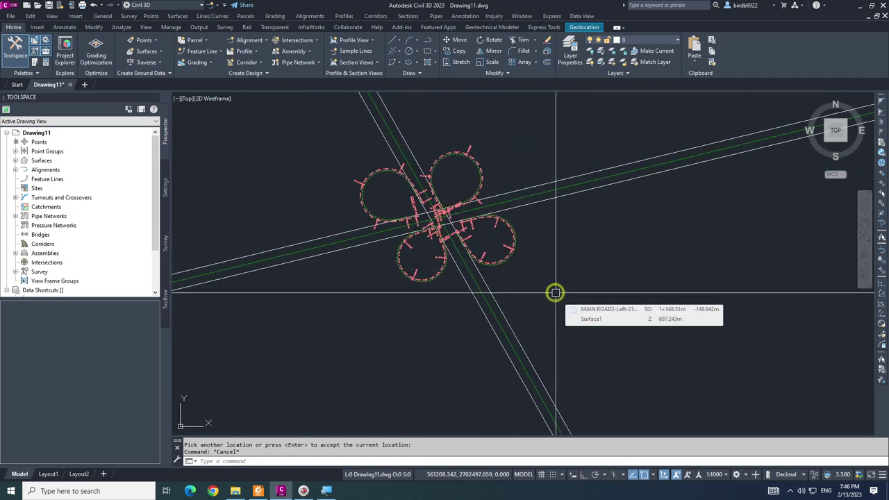
# Turn on the aerial online map behind the drawing
pyautogui.click(584, 27)
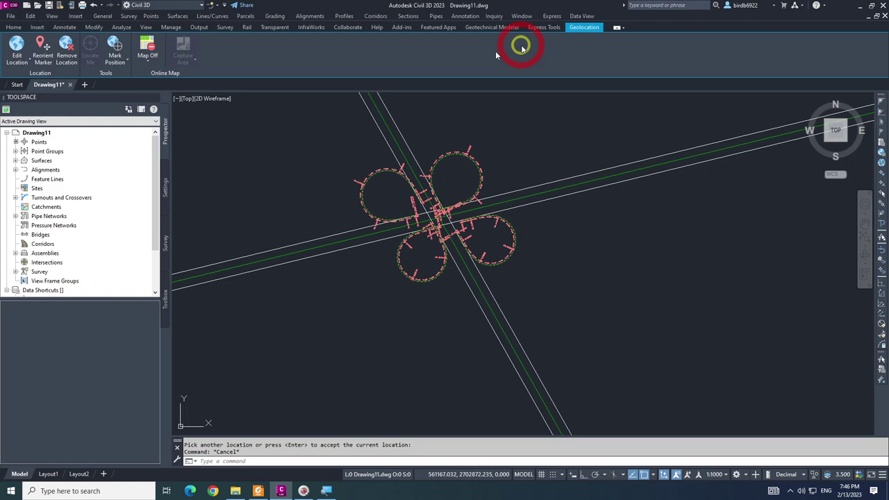
pyautogui.click(153, 61)
pyautogui.click(150, 111)
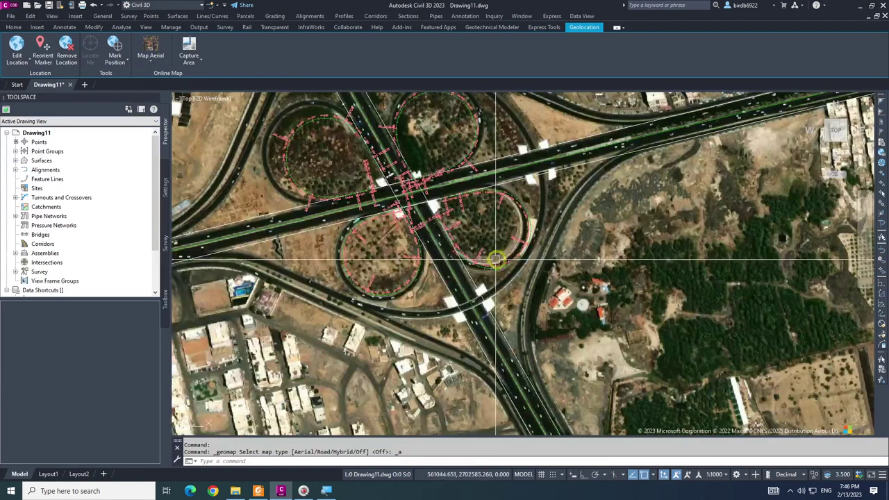
# Examine how closely the southeast loop alignment follows the existing loop road on the aerial imagery
pyautogui.scroll(5, 495, 259)
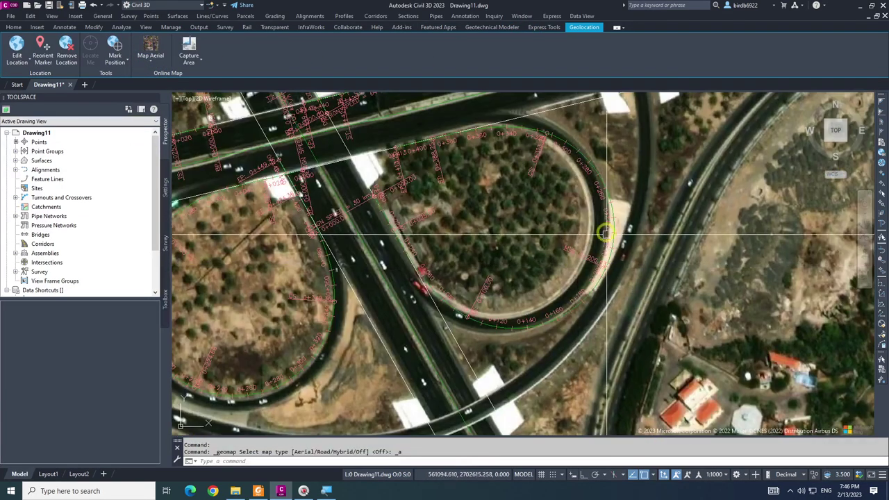
pyautogui.scroll(4, 606, 234)
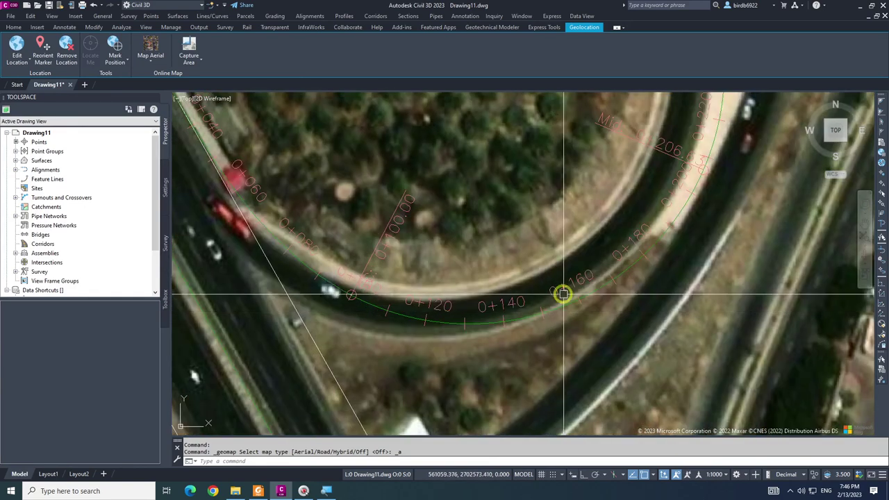
pyautogui.scroll(-4, 563, 294)
pyautogui.scroll(2, 532, 278)
pyautogui.moveTo(611, 218); pyautogui.dragTo(549, 291, button='middle')
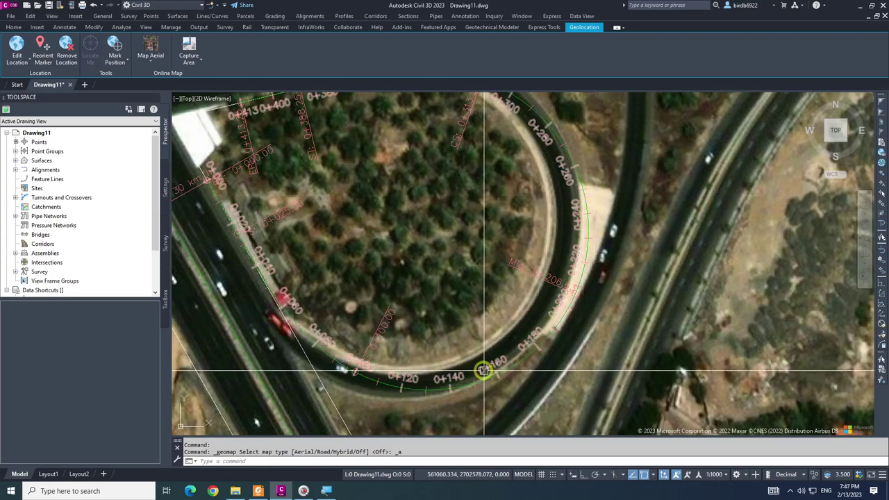
pyautogui.scroll(-4, 612, 264)
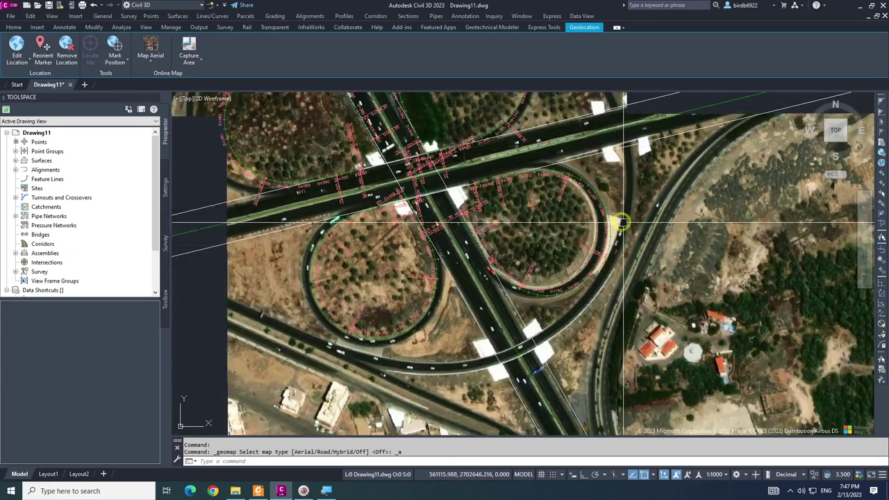
pyautogui.scroll(4, 585, 288)
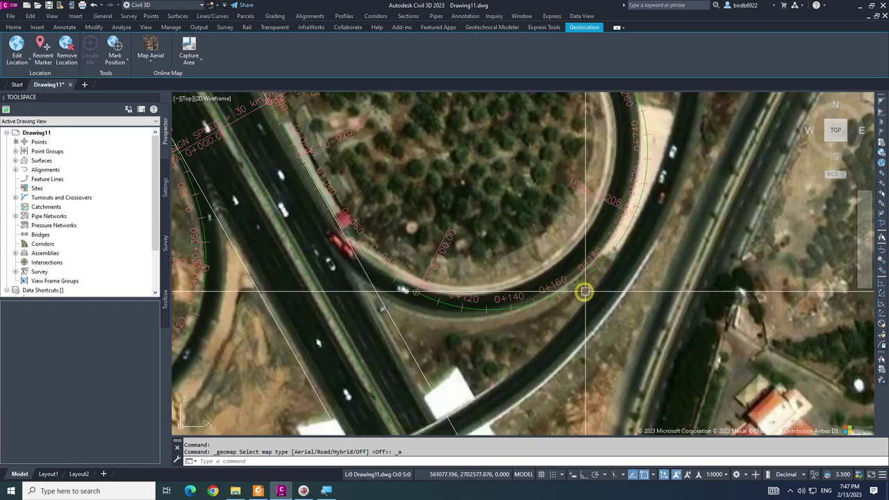
# Adjust the southeast loop's curve radius in its alignment properties, trying 60 m and finally applying 61 m
pyautogui.click(449, 302)
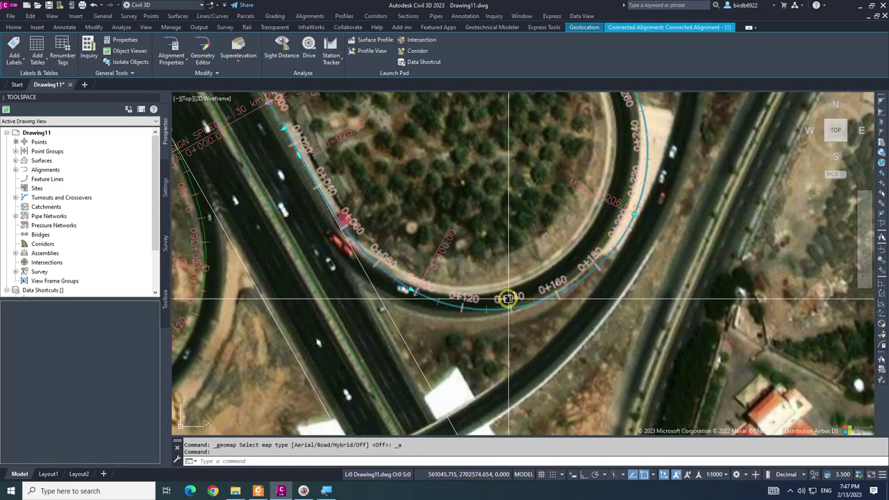
pyautogui.scroll(-4, 500, 295)
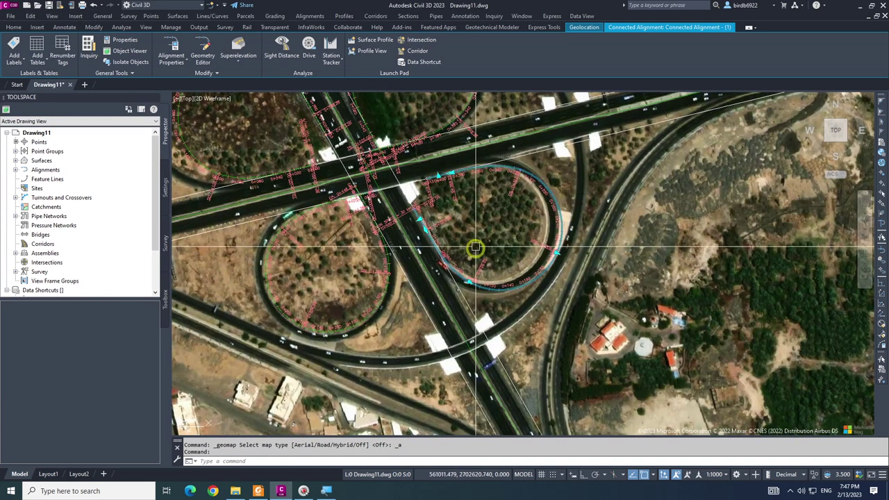
pyautogui.rightClick(478, 222)
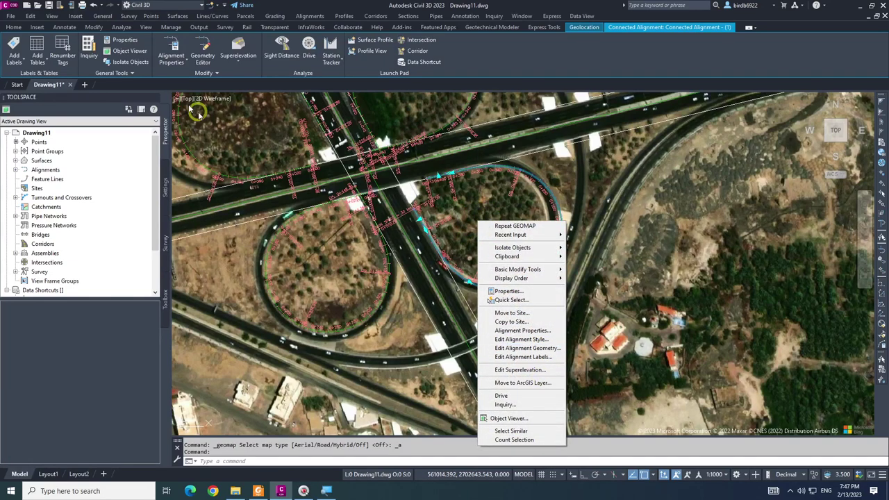
pyautogui.click(526, 331)
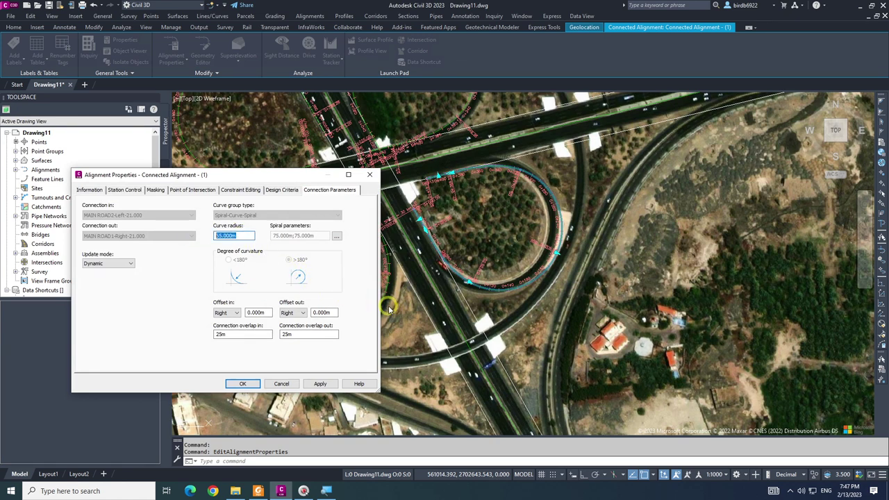
pyautogui.write('60')
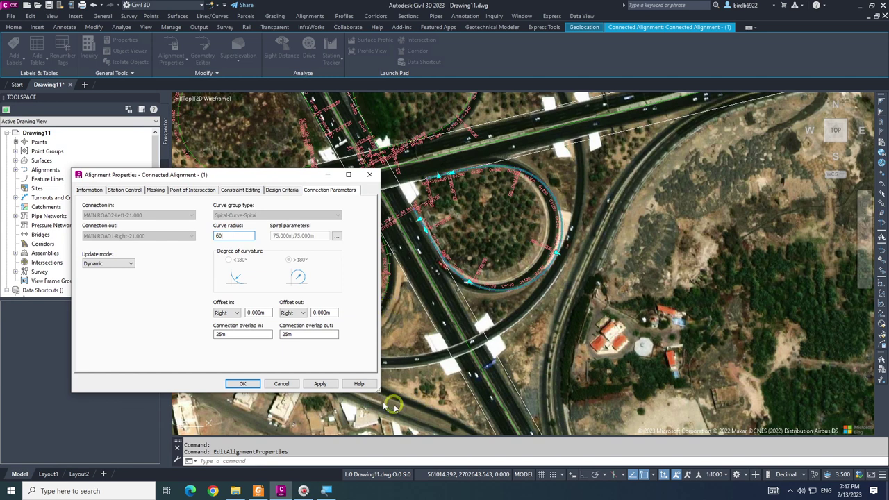
pyautogui.click(332, 386)
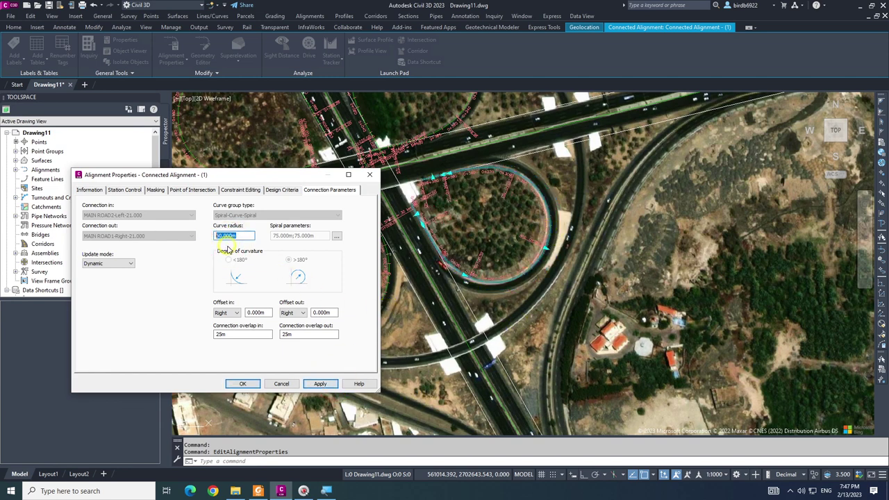
pyautogui.click(316, 386)
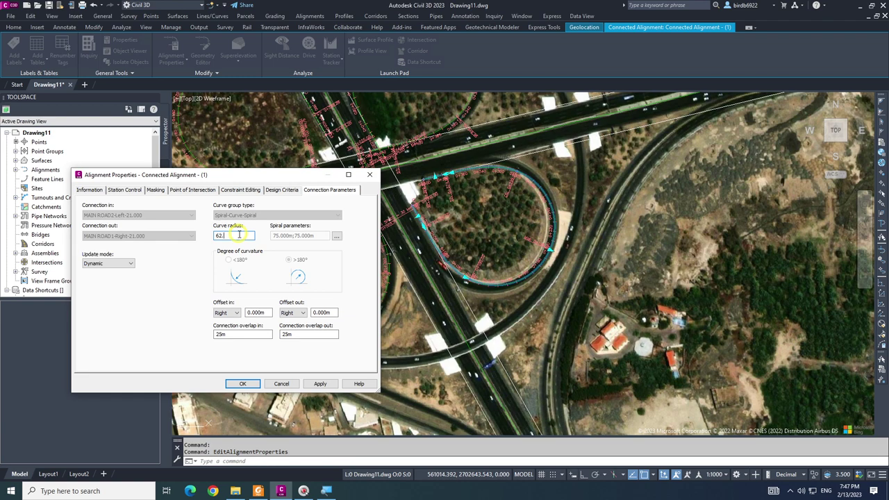
pyautogui.click(319, 385)
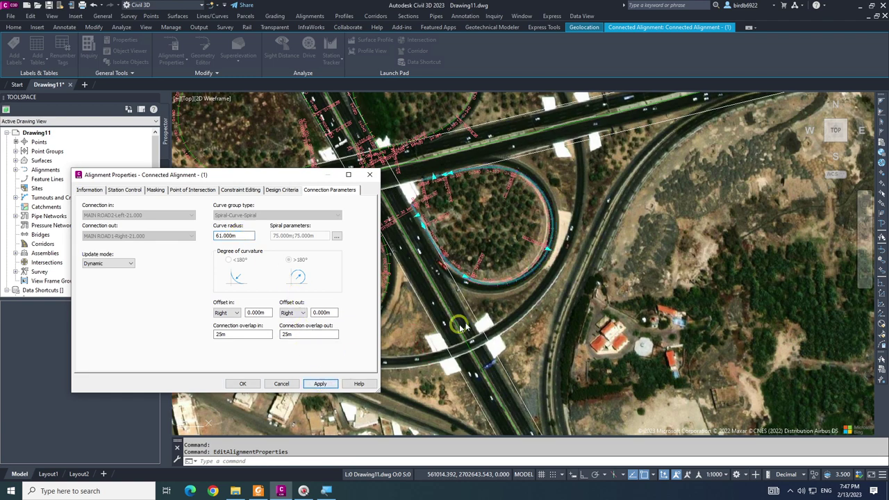
pyautogui.click(251, 387)
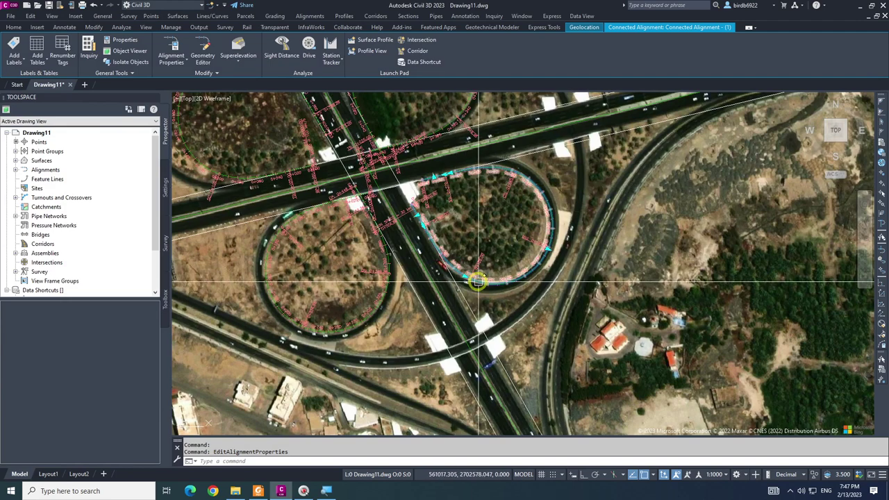
pyautogui.scroll(4, 478, 281)
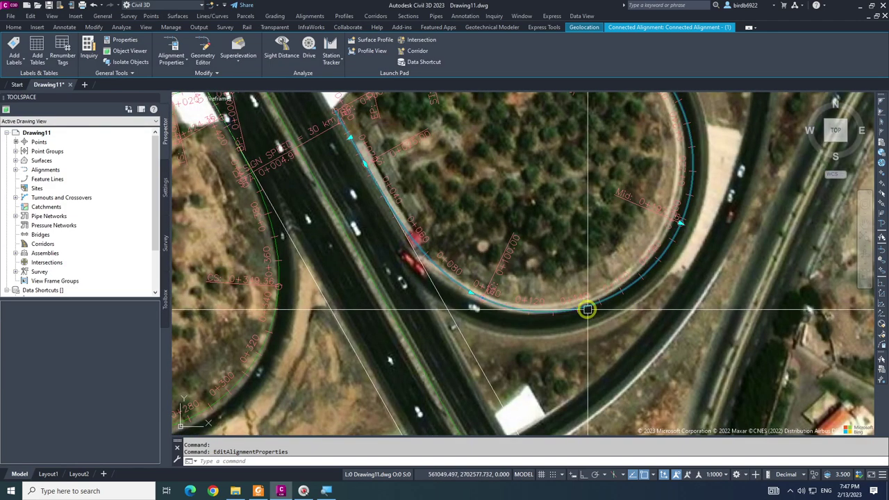
# Examine how the adjusted southeast loop alignment fits the existing loop road on the aerial imagery
pyautogui.scroll(-4, 540, 296)
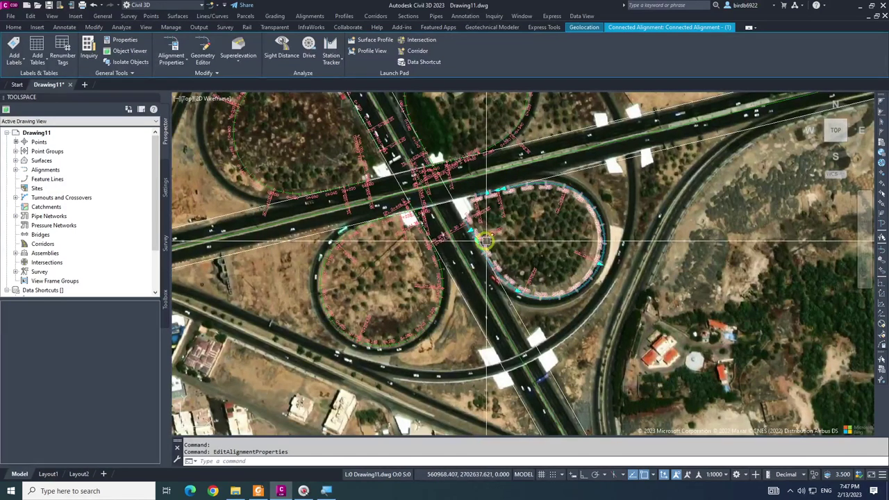
pyautogui.scroll(4, 512, 294)
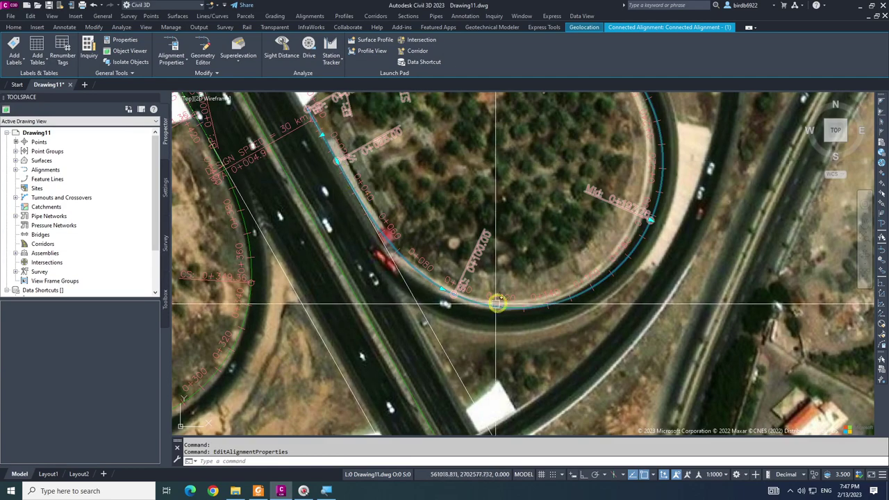
pyautogui.scroll(-5, 579, 308)
pyautogui.scroll(6, 521, 252)
pyautogui.press('Escape')
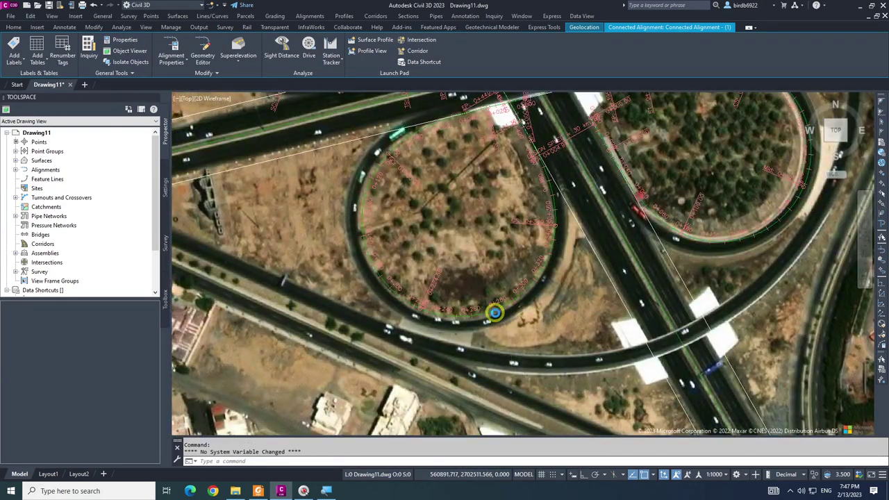
# Set the southwest connected loop's curve radius to 70 m in its alignment properties and deselect the loop
pyautogui.scroll(4, 495, 313)
pyautogui.click(507, 301)
pyautogui.press('Escape')
pyautogui.scroll(-6, 518, 321)
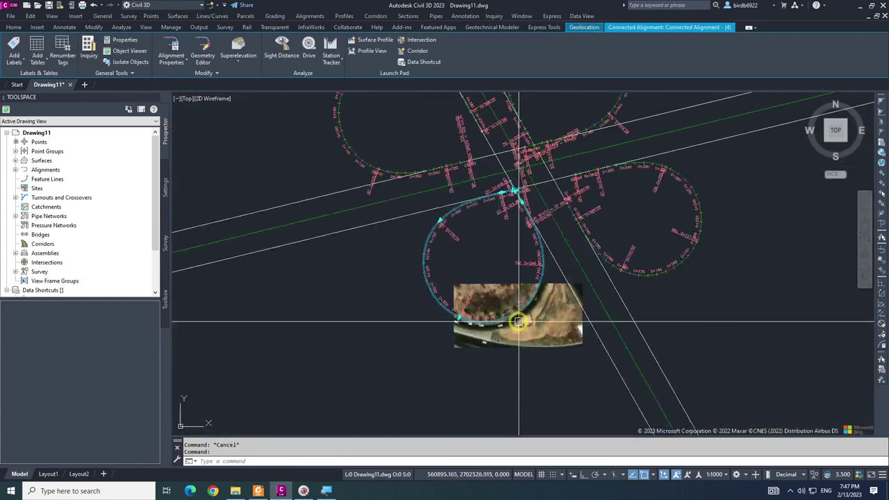
pyautogui.scroll(3, 518, 321)
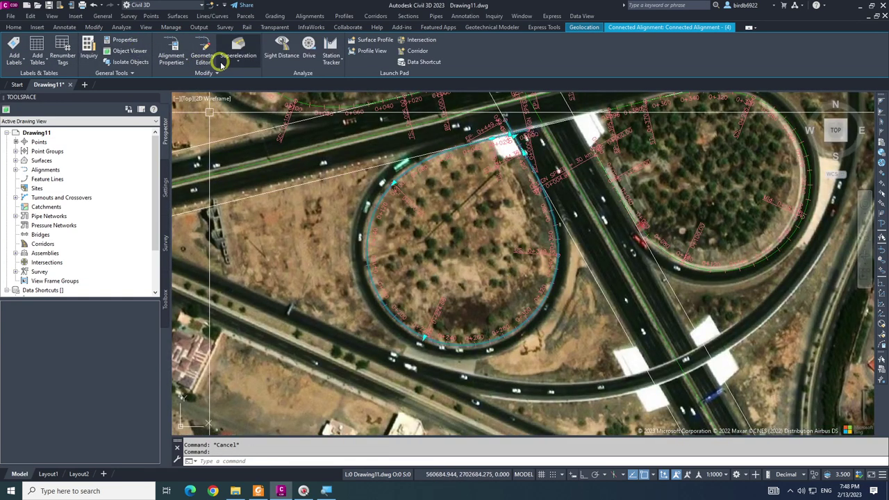
pyautogui.click(185, 68)
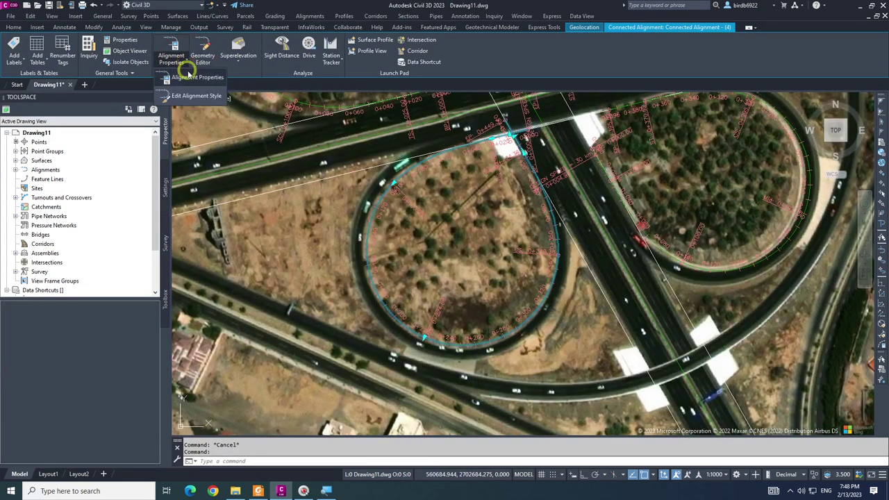
pyautogui.click(194, 77)
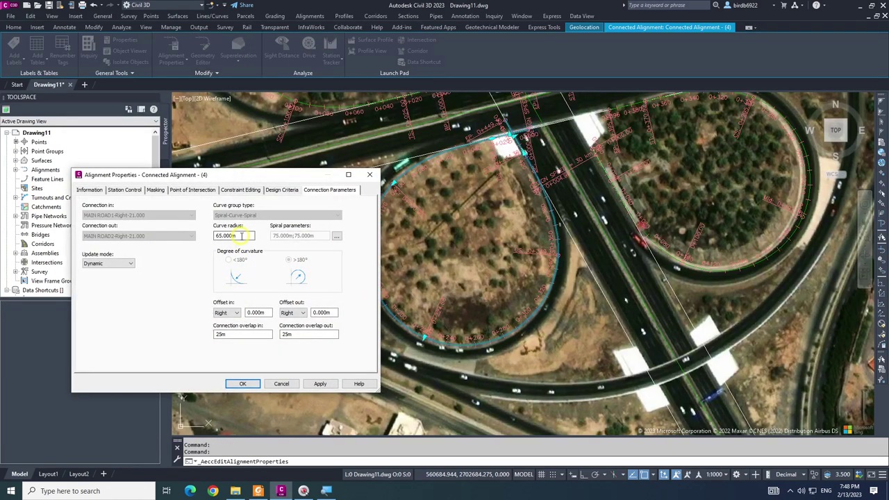
pyautogui.click(329, 386)
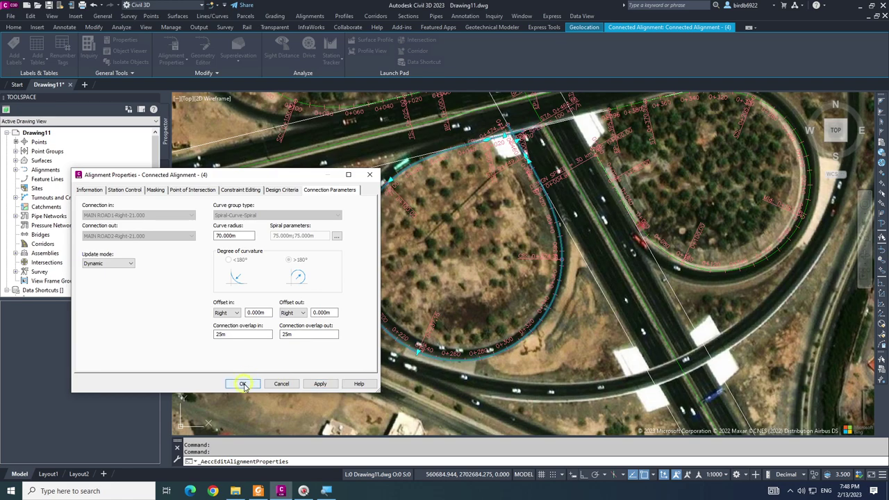
pyautogui.click(244, 387)
pyautogui.scroll(-3, 391, 318)
pyautogui.scroll(5, 424, 245)
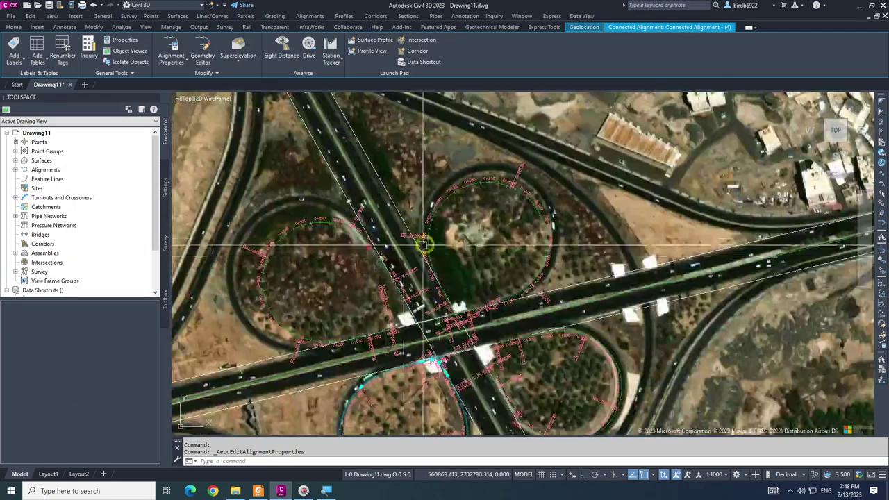
pyautogui.press('Escape')
# Open the connection parameters in the alignment properties of the northeast connected loop
pyautogui.scroll(5, 462, 196)
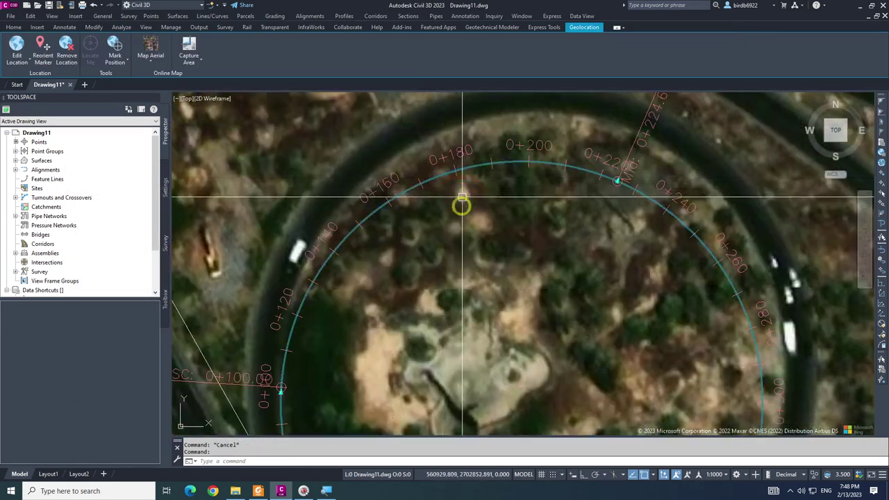
pyautogui.click(462, 198)
pyautogui.scroll(-3, 462, 209)
pyautogui.click(172, 61)
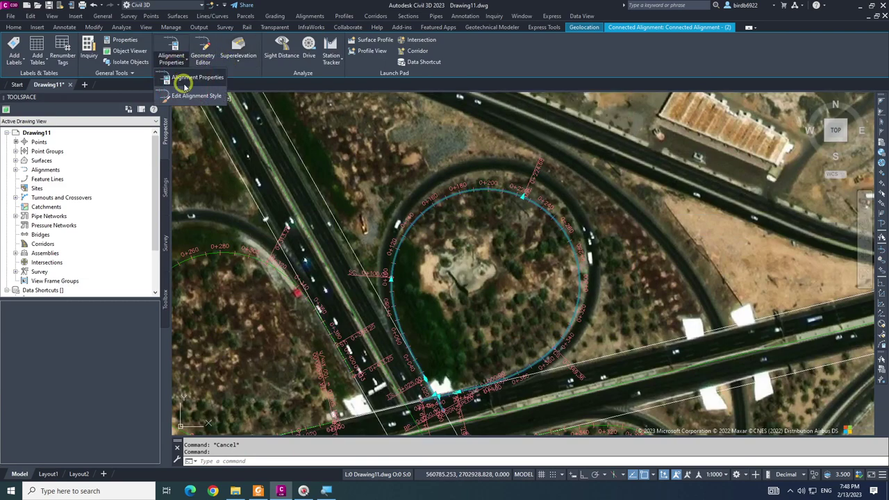
pyautogui.click(189, 95)
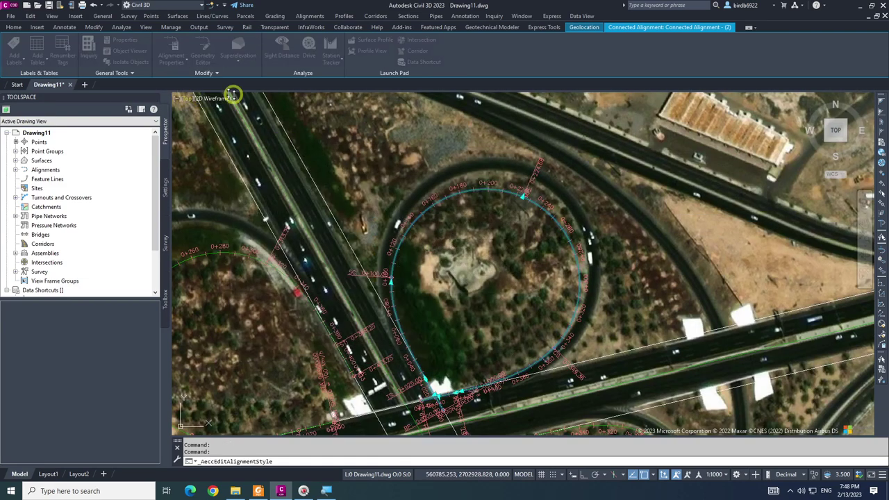
pyautogui.click(179, 59)
pyautogui.click(284, 123)
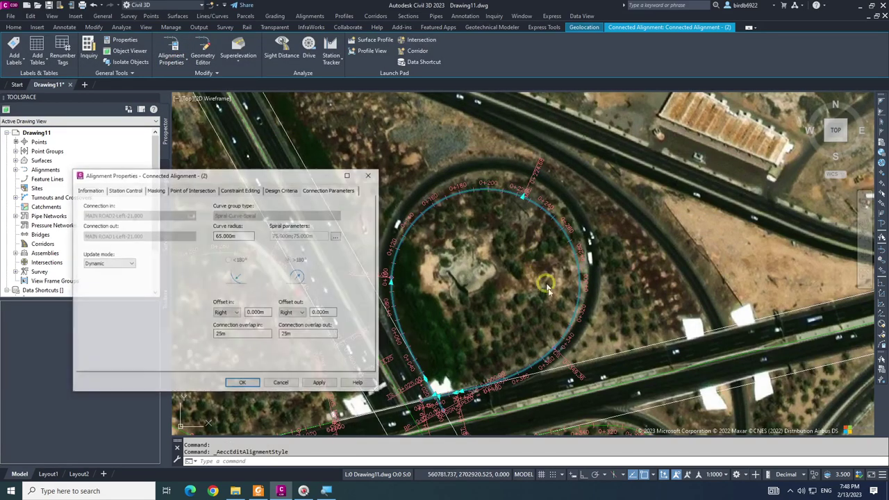